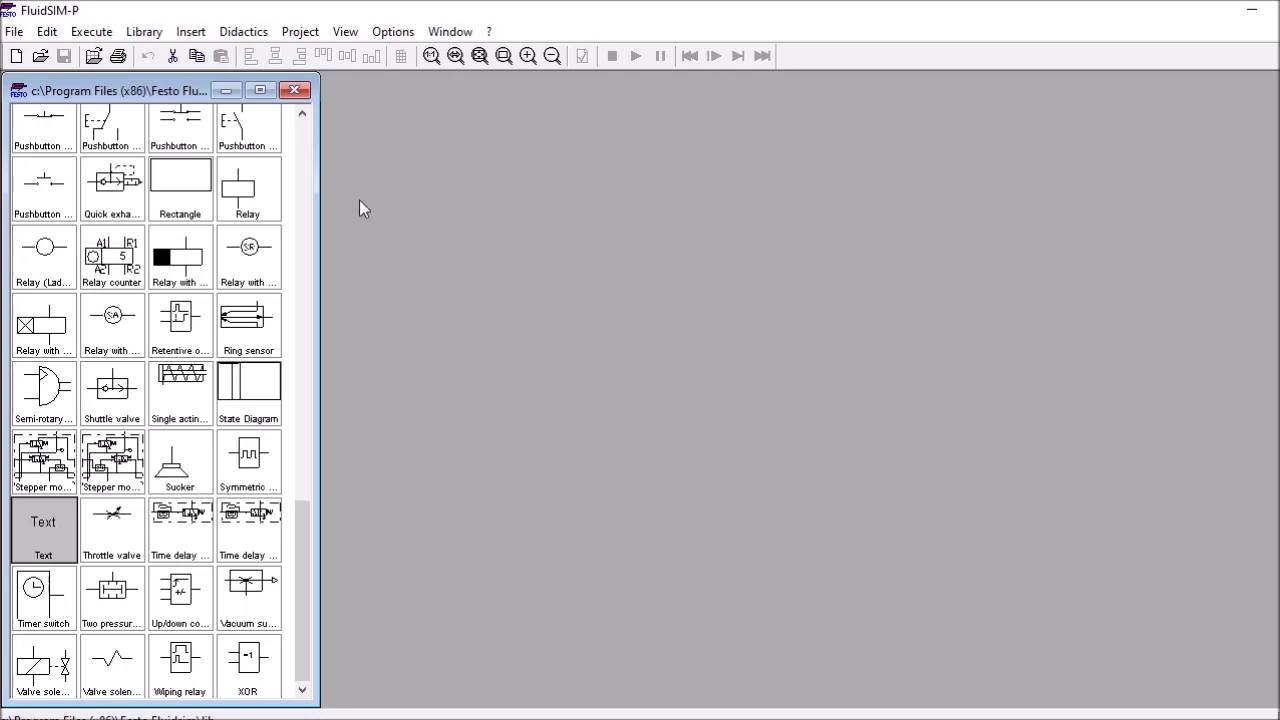
Create a new circuit and place two double acting cylinders, one near the sheet's upper right and one lower at the left
left_click(17, 57)
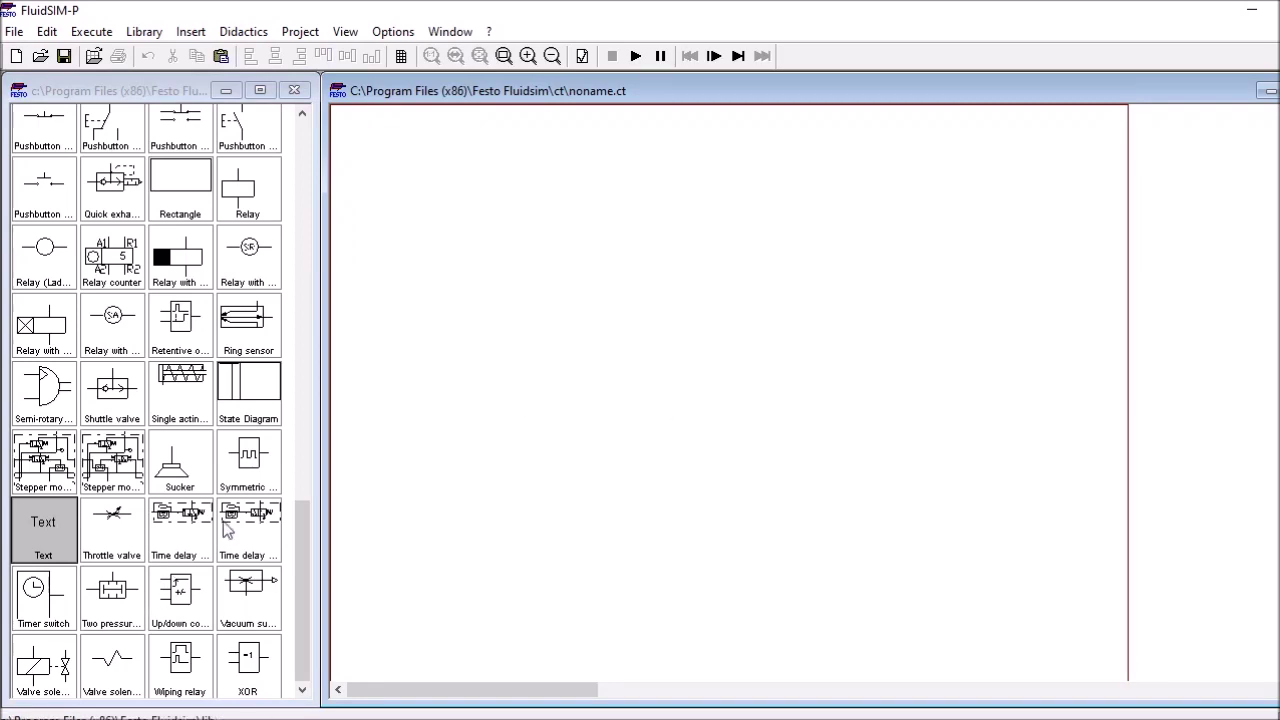
scroll(193, 537, "up", 5)
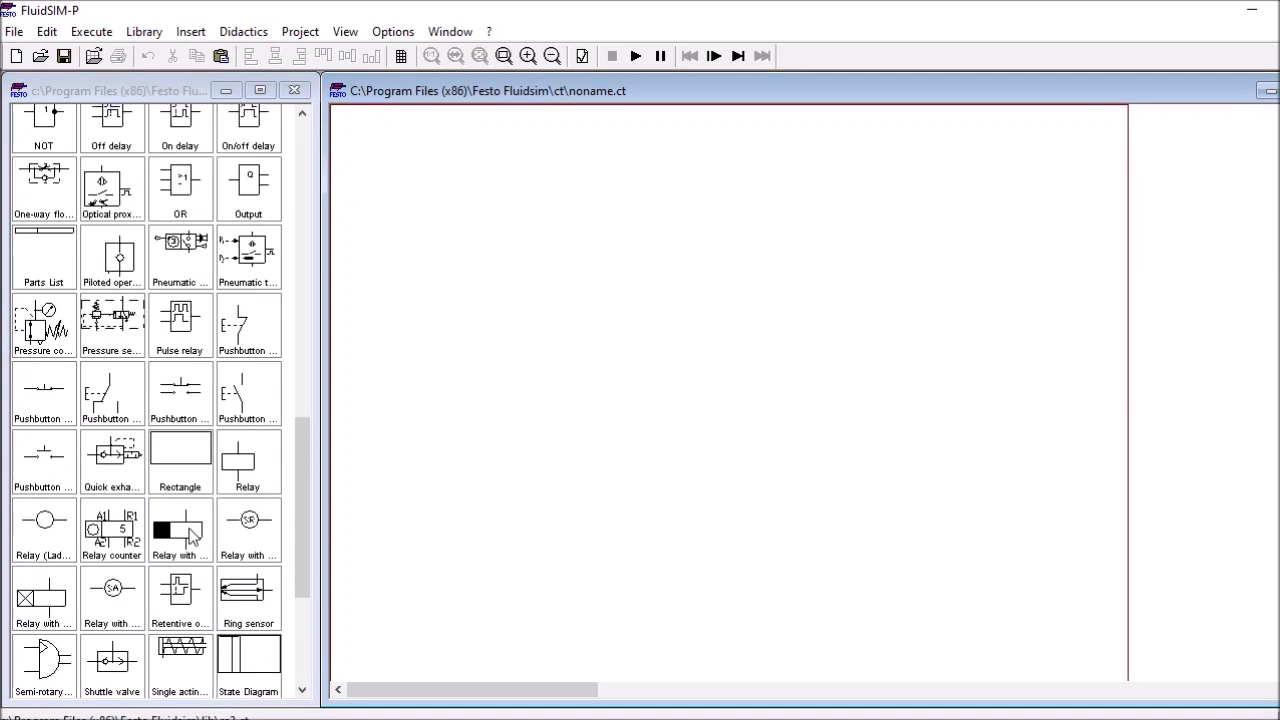
scroll(193, 537, "up", 2)
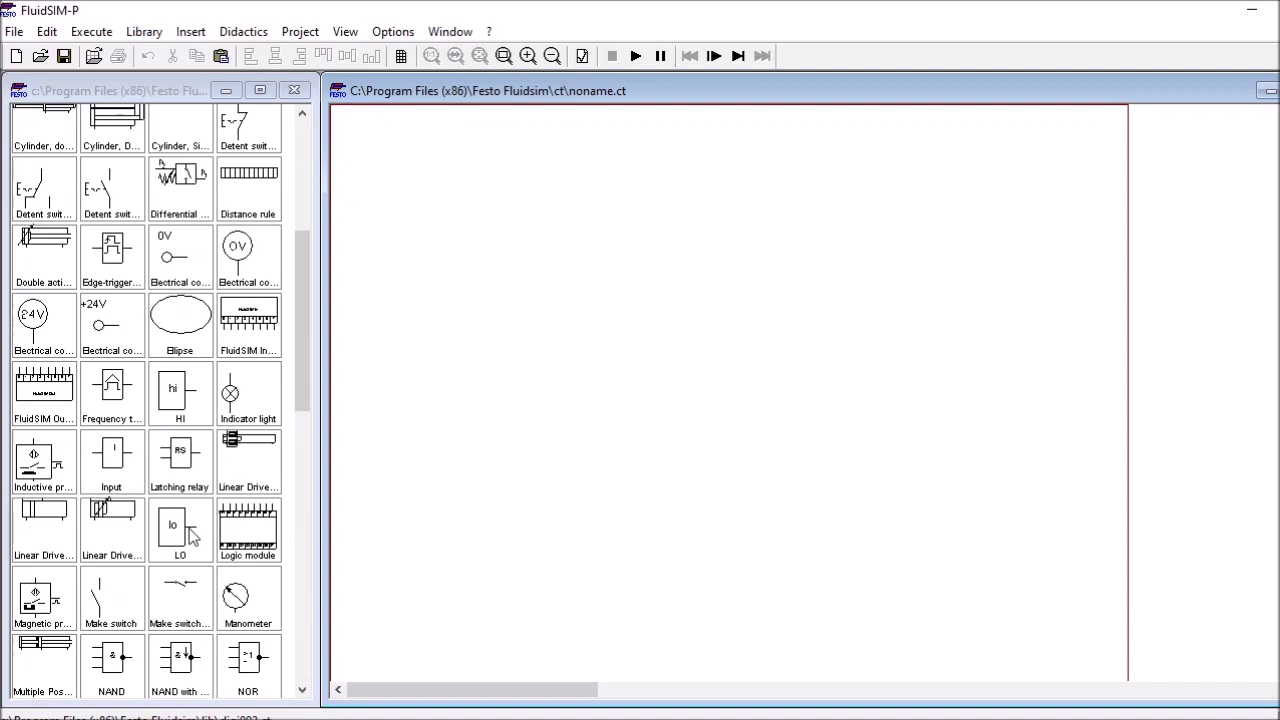
left_click_drag(48, 250, 522, 249)
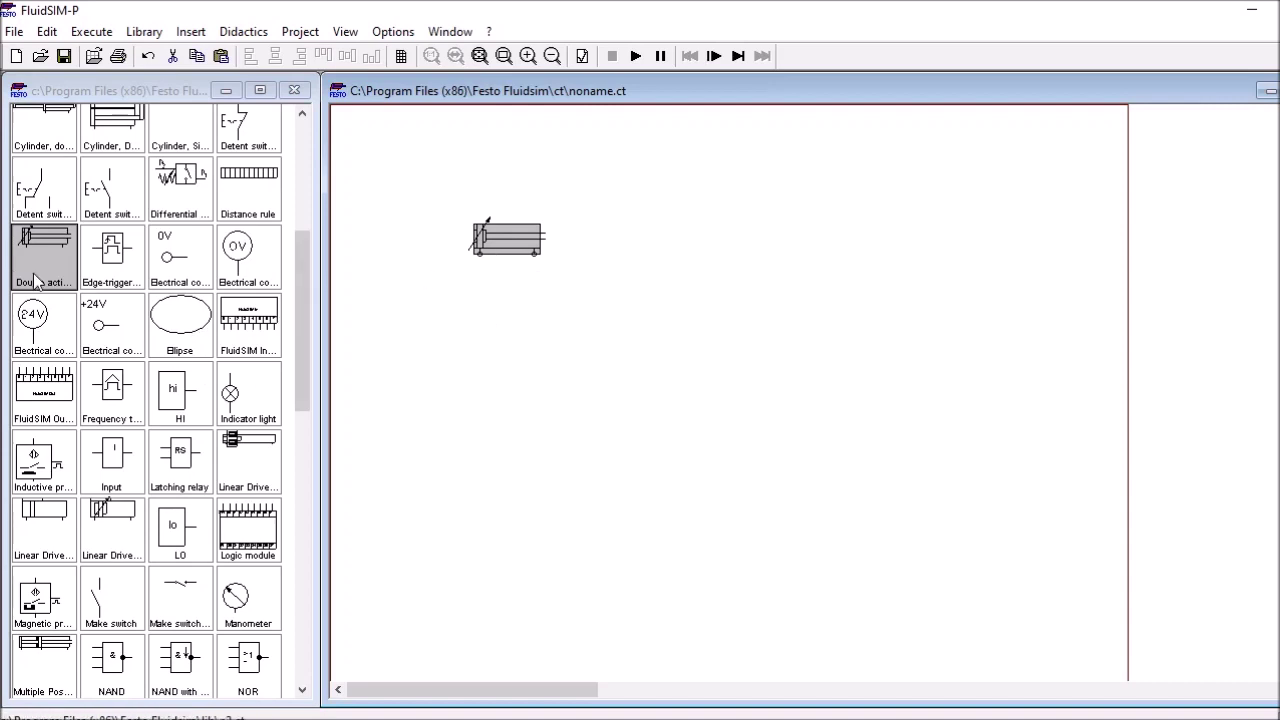
left_click_drag(37, 247, 929, 172)
left_click_drag(510, 240, 486, 300)
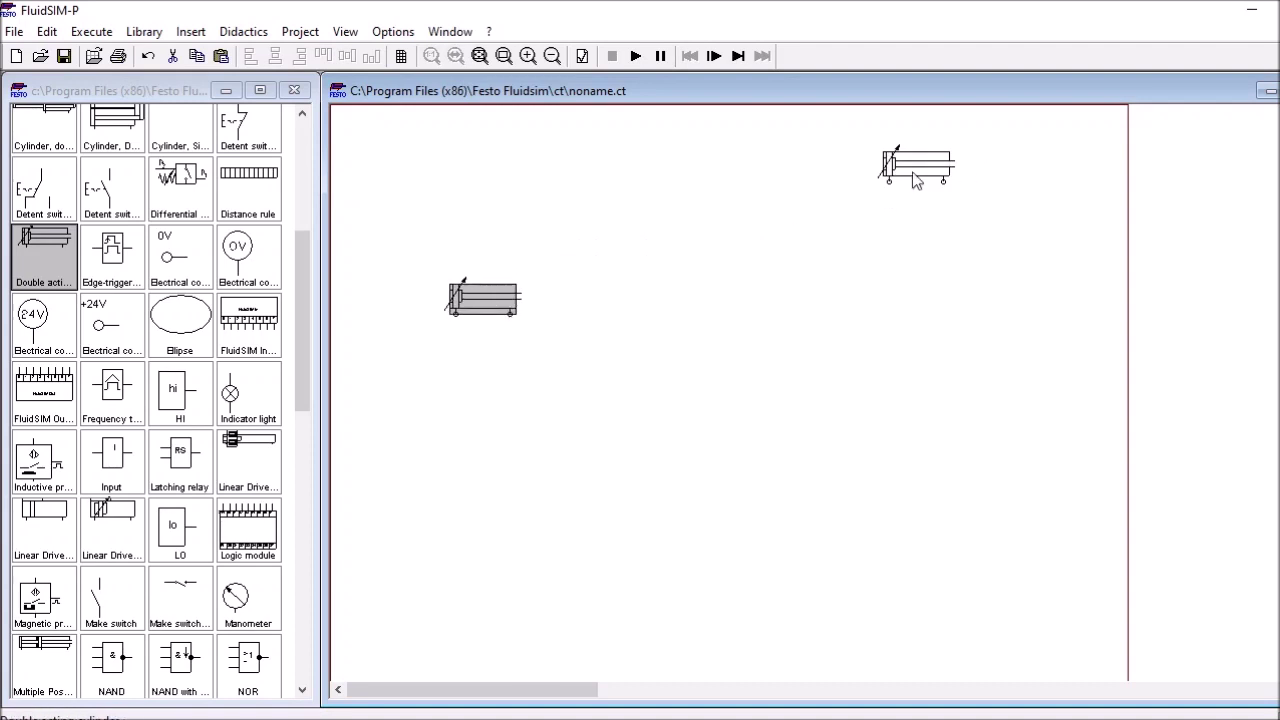
Rotate the upper-right cylinder by 90° plus 180° so that its piston rod points downward
left_click(912, 172)
right_click(907, 158)
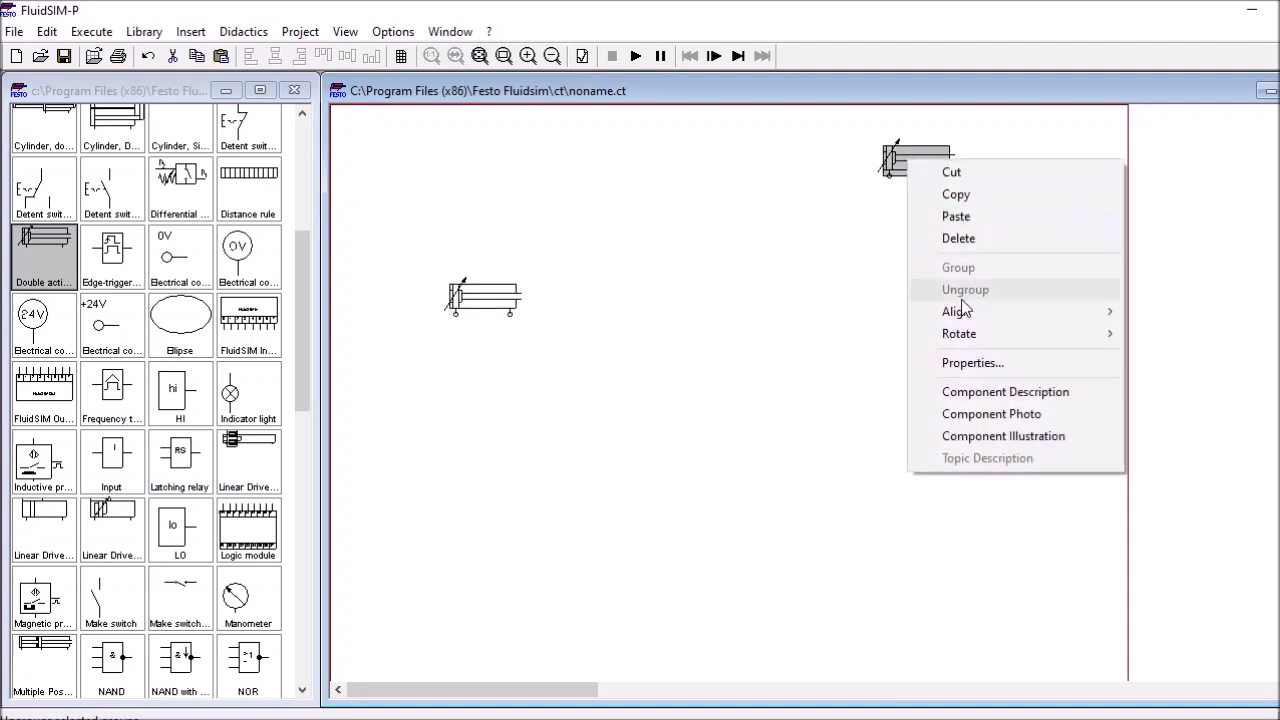
mouse_move(963, 333)
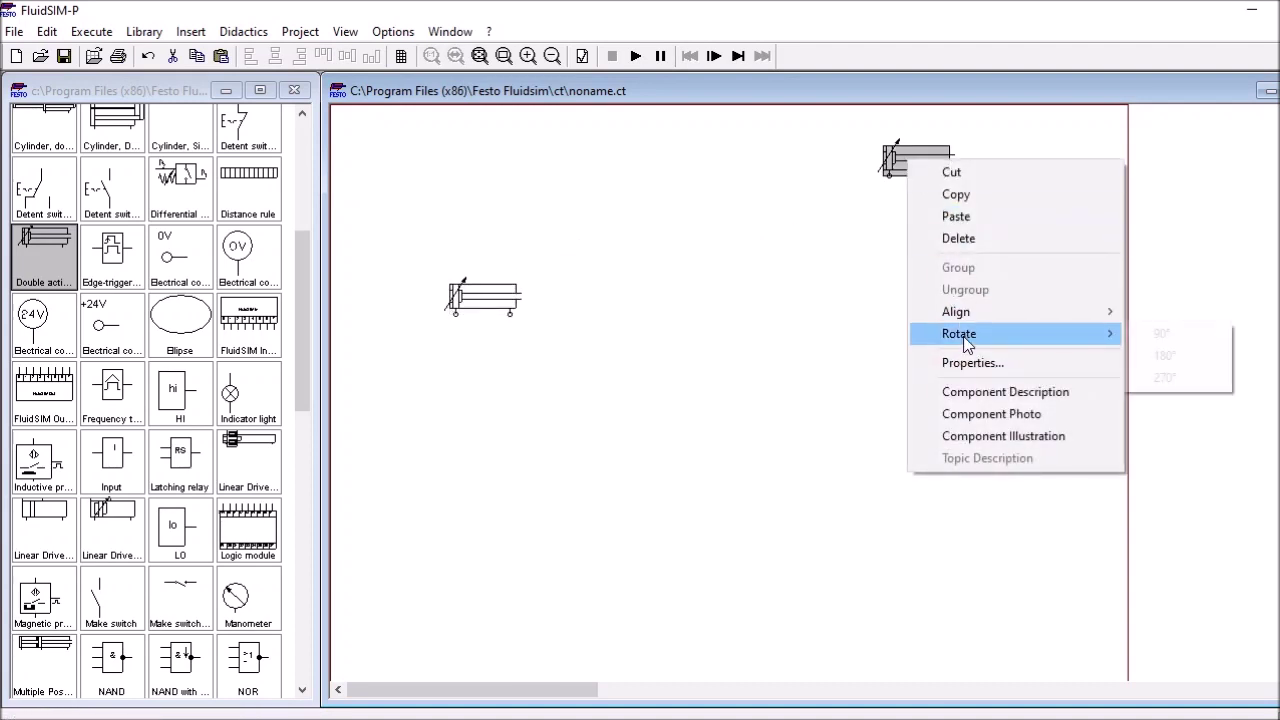
left_click(1182, 339)
right_click(924, 187)
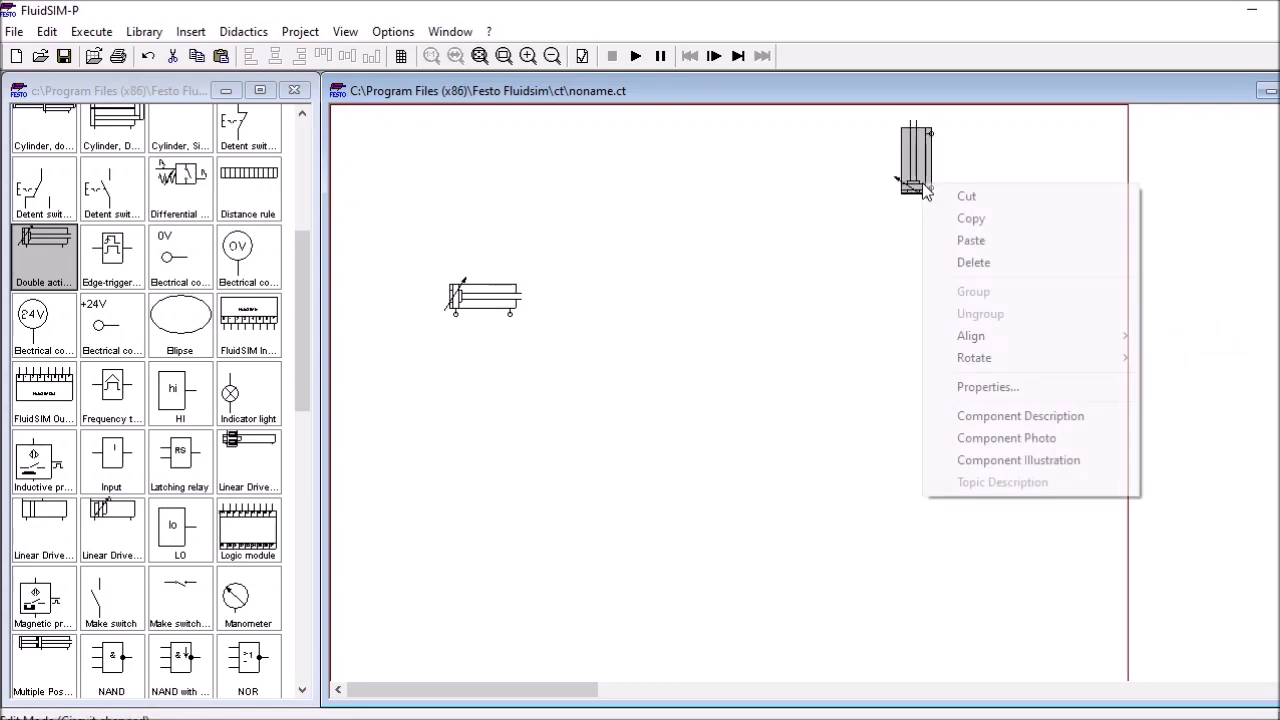
mouse_move(1090, 366)
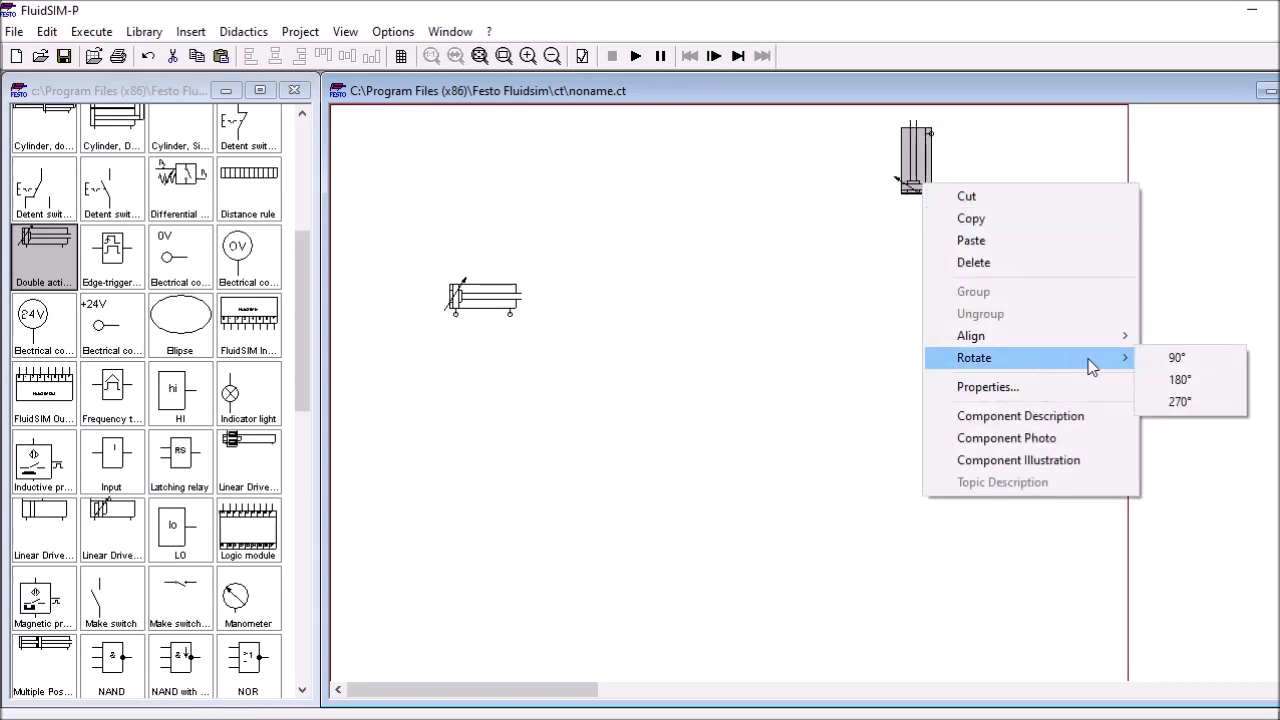
left_click(1202, 380)
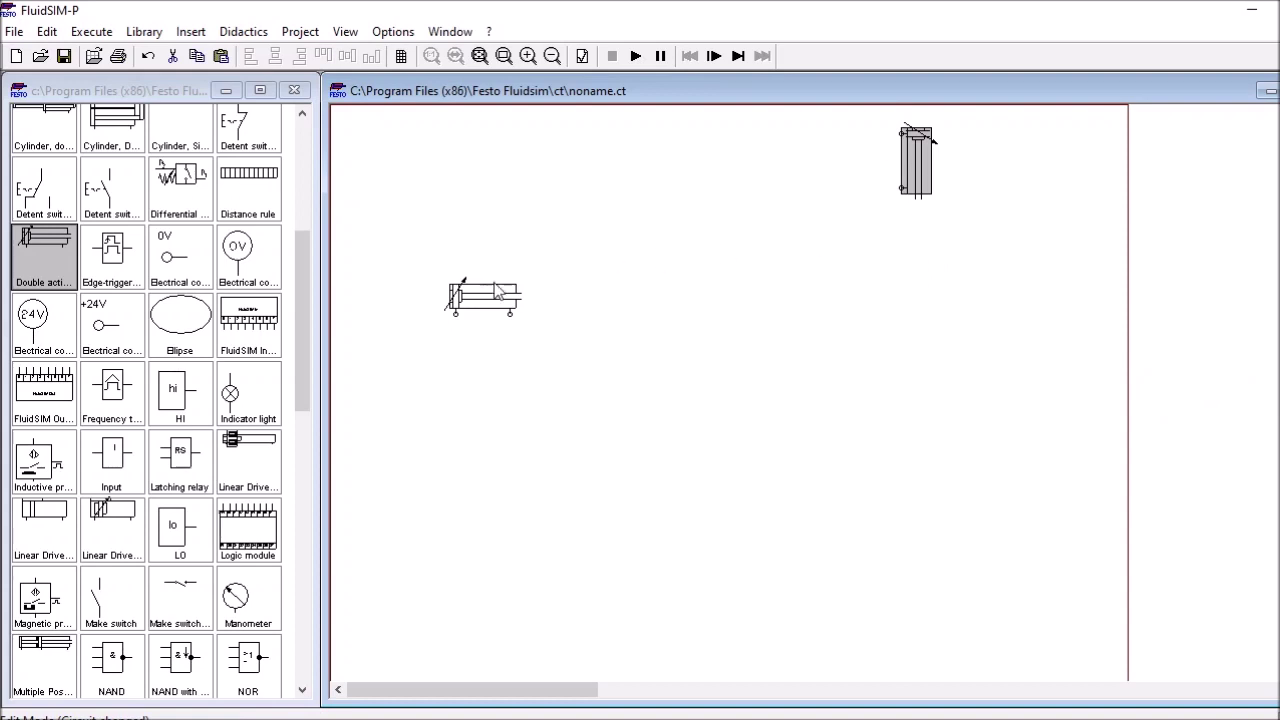
Shift the horizontal cylinder slightly right and place a 5/n way valve below it
mouse_move(502, 310)
left_click_drag(502, 310, 536, 302)
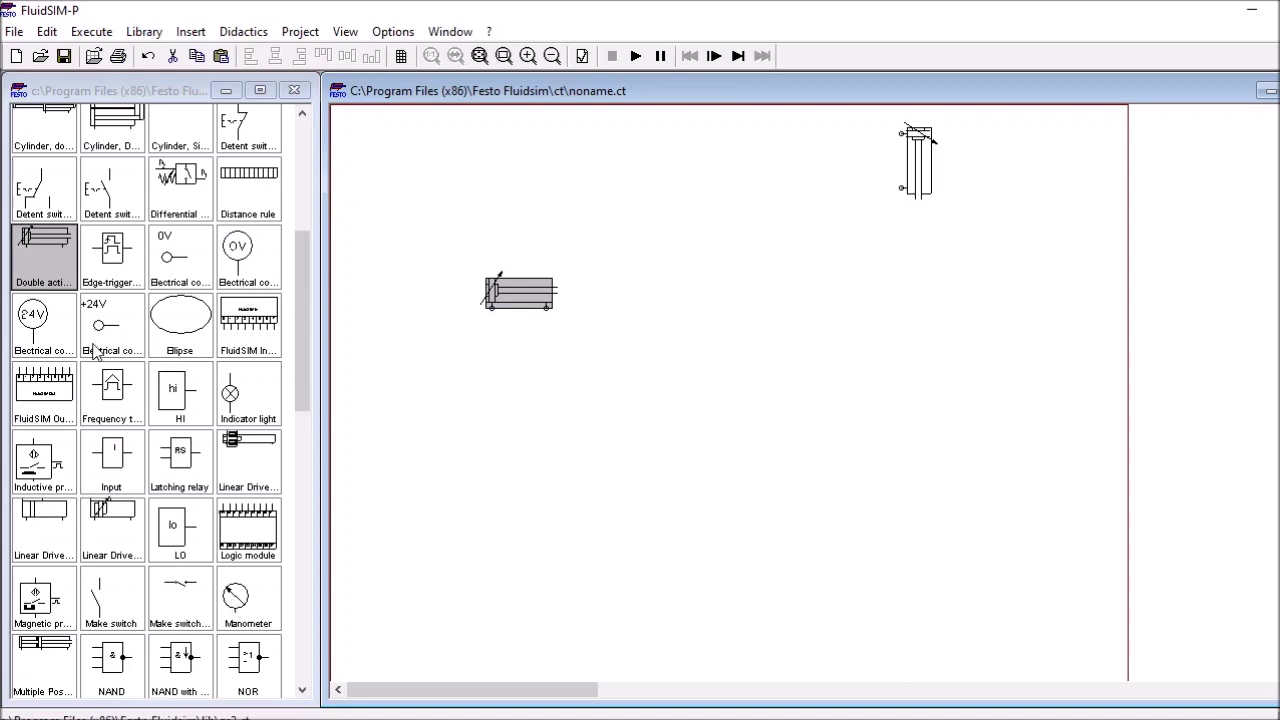
scroll(91, 346, "down", 3)
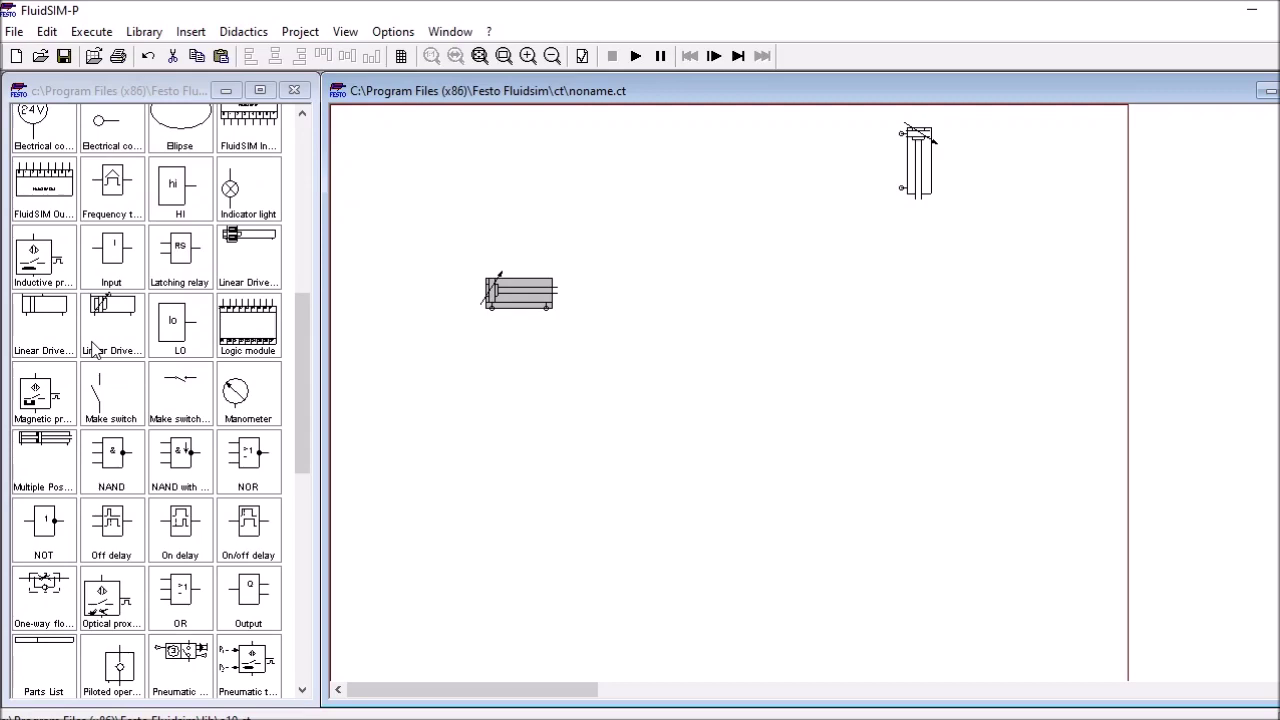
scroll(93, 347, "up", 8)
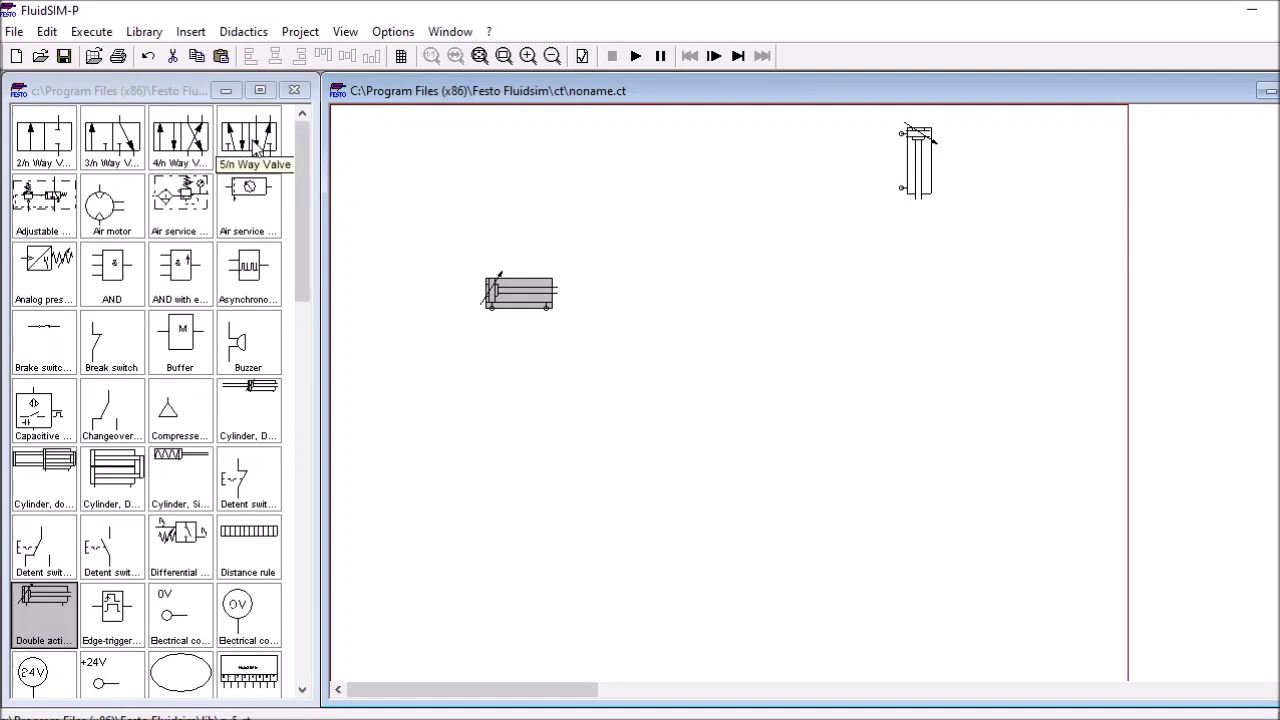
left_click(255, 147)
left_click_drag(252, 140, 527, 430)
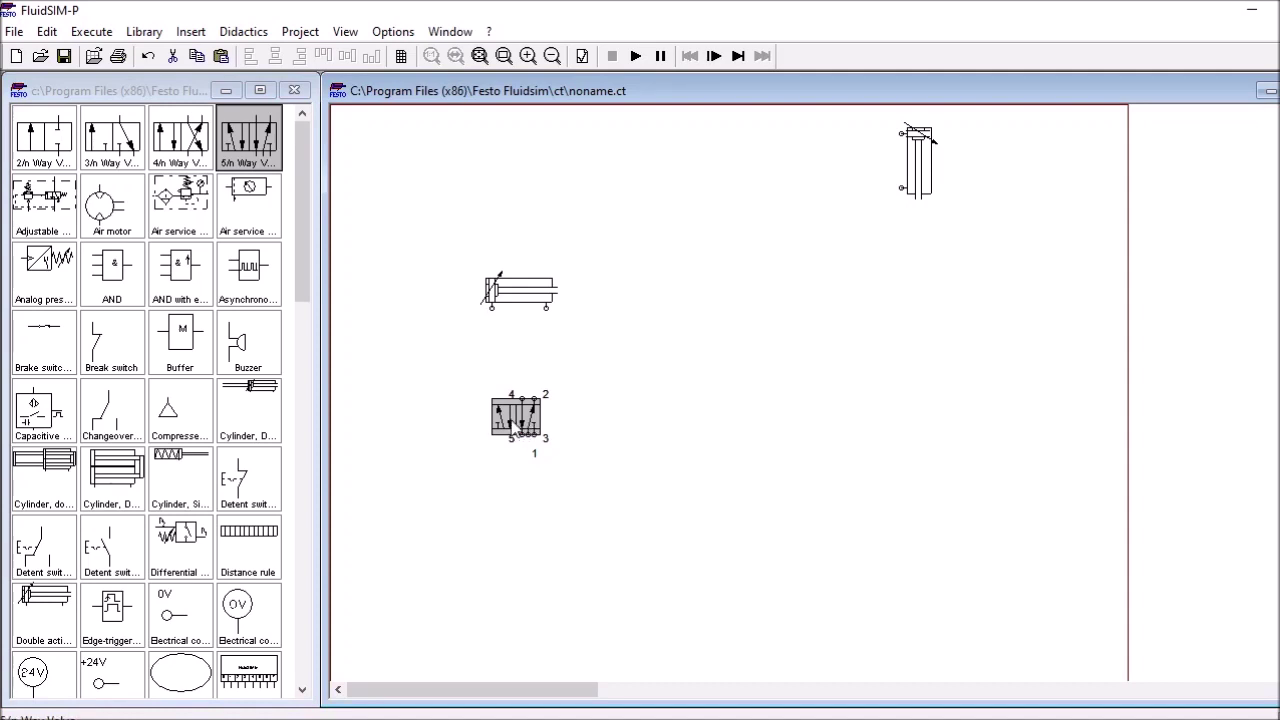
Place a second 5/n way valve beside the vertical cylinder, rotated by 90° plus 180° so ports 2 and 4 face the cylinder
left_click_drag(248, 162, 754, 169)
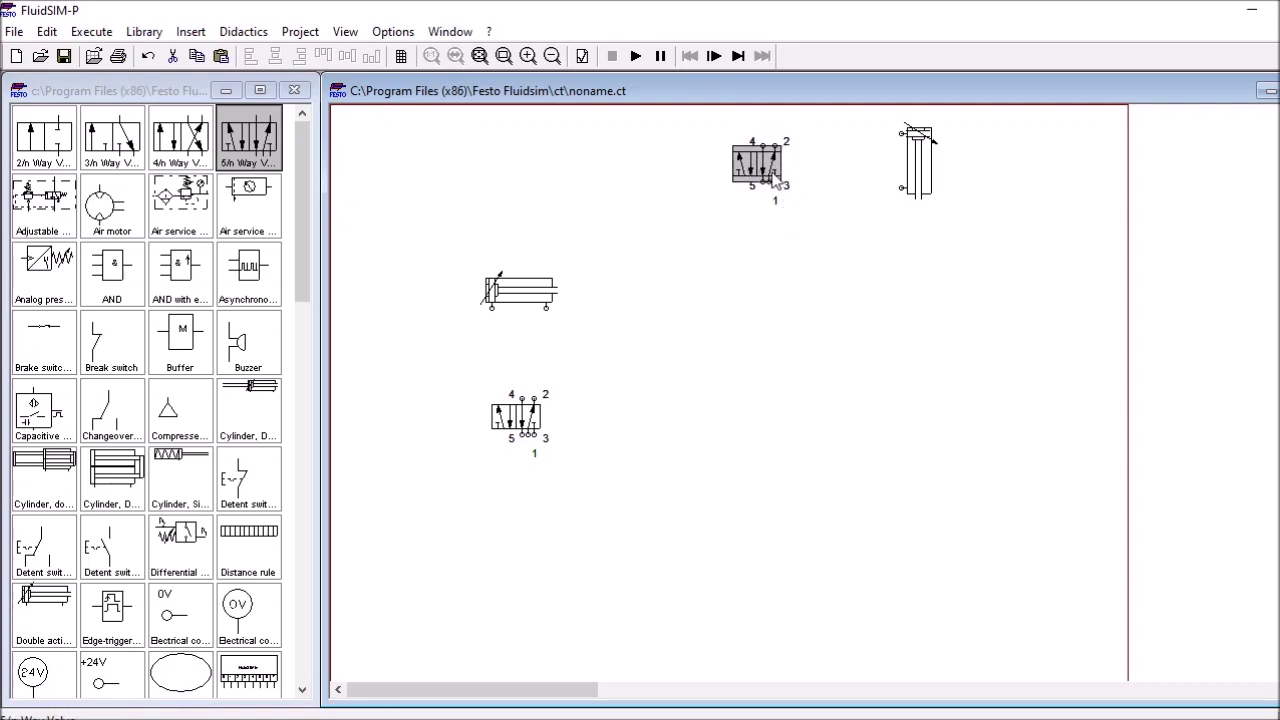
right_click(772, 175)
mouse_move(901, 342)
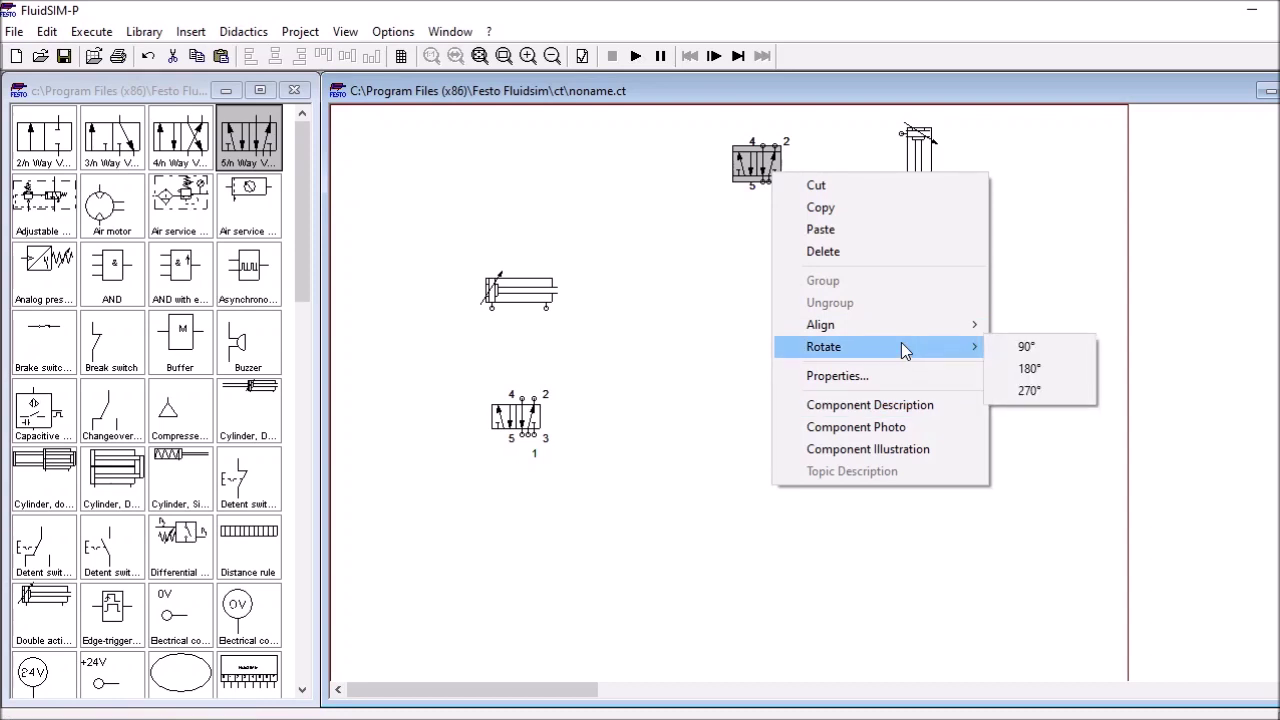
left_click(1028, 347)
right_click(758, 160)
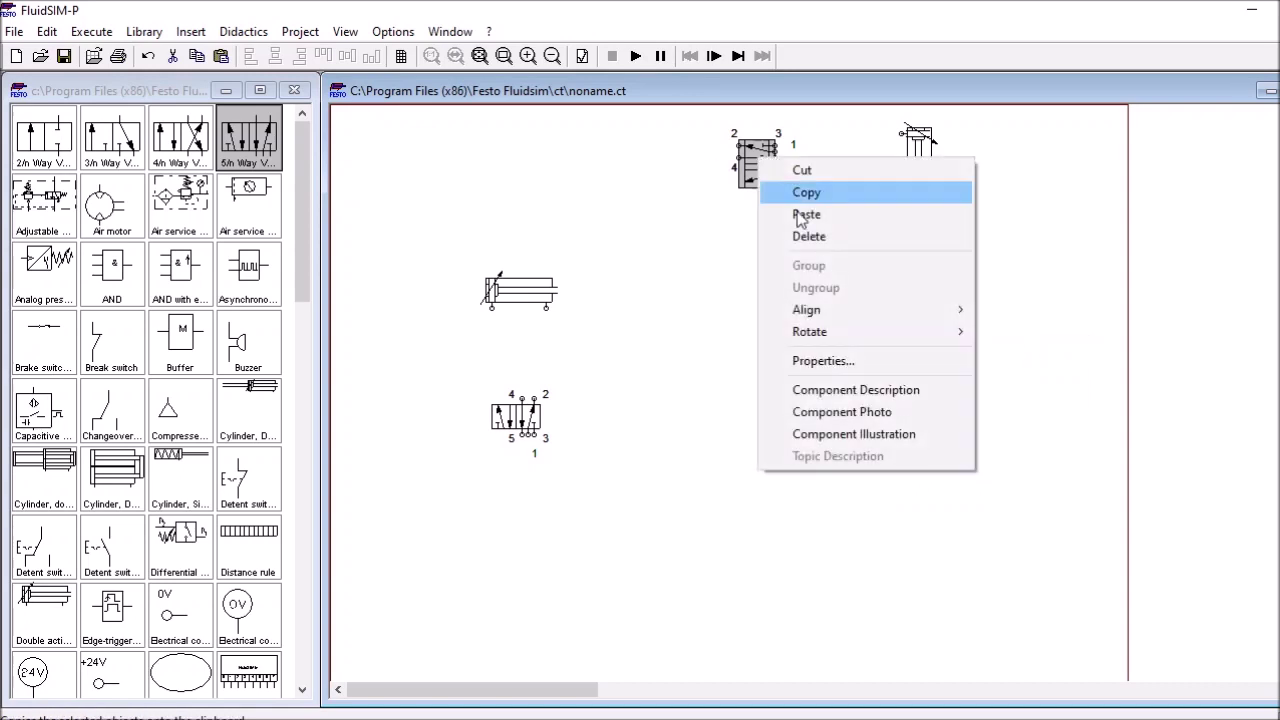
mouse_move(868, 343)
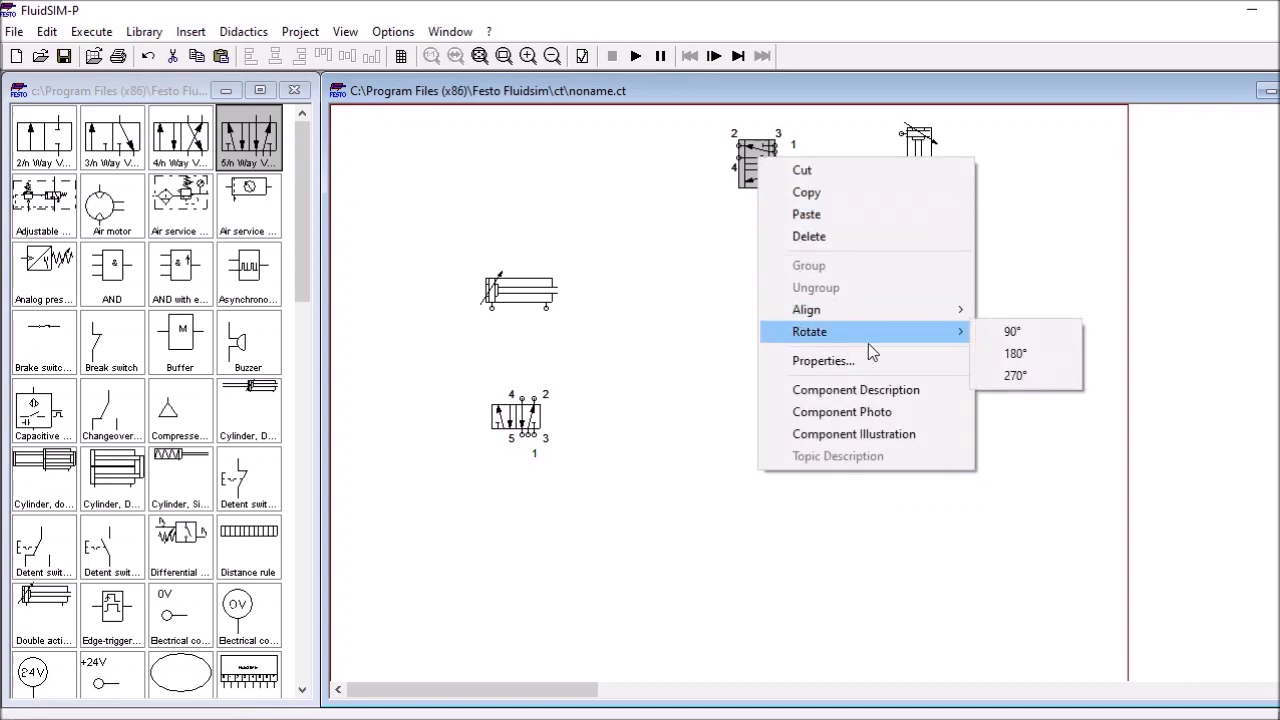
left_click(1000, 356)
left_click_drag(751, 164, 757, 170)
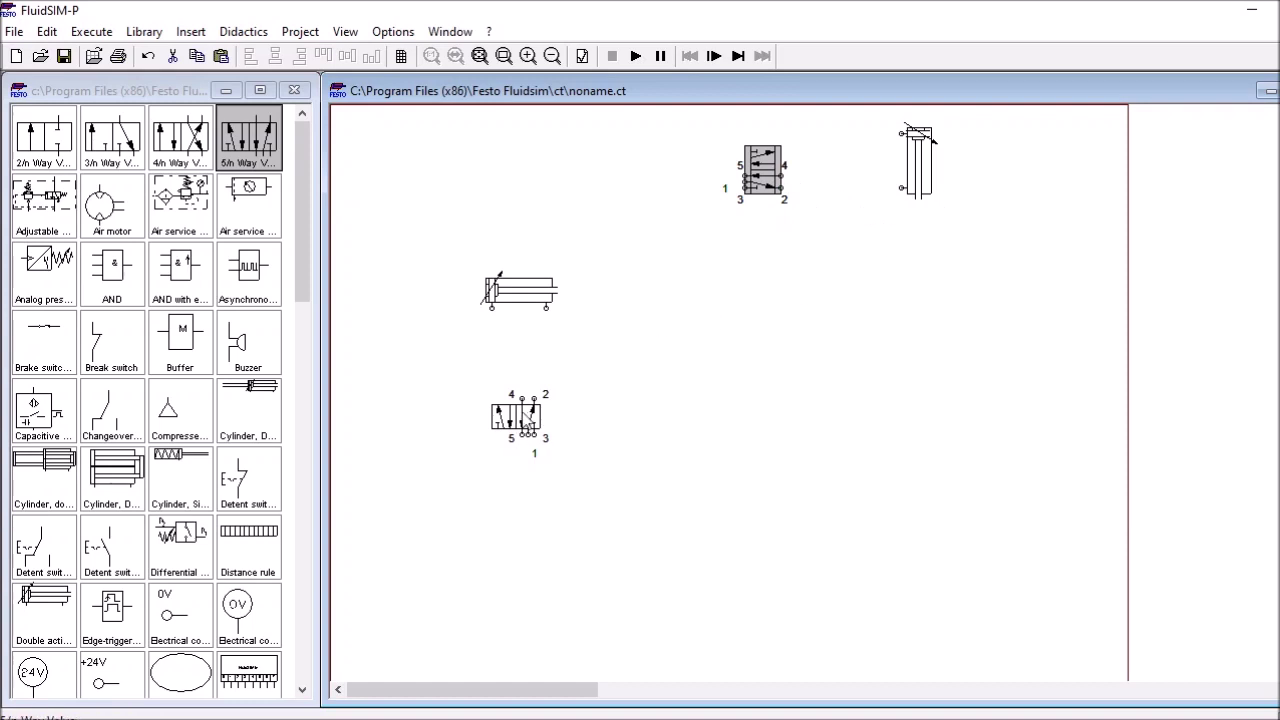
Shift the lower 5/n way valve slightly right and add a one-way flow control valve between it and the horizontal cylinder
left_click(518, 415)
left_click_drag(518, 415, 533, 419)
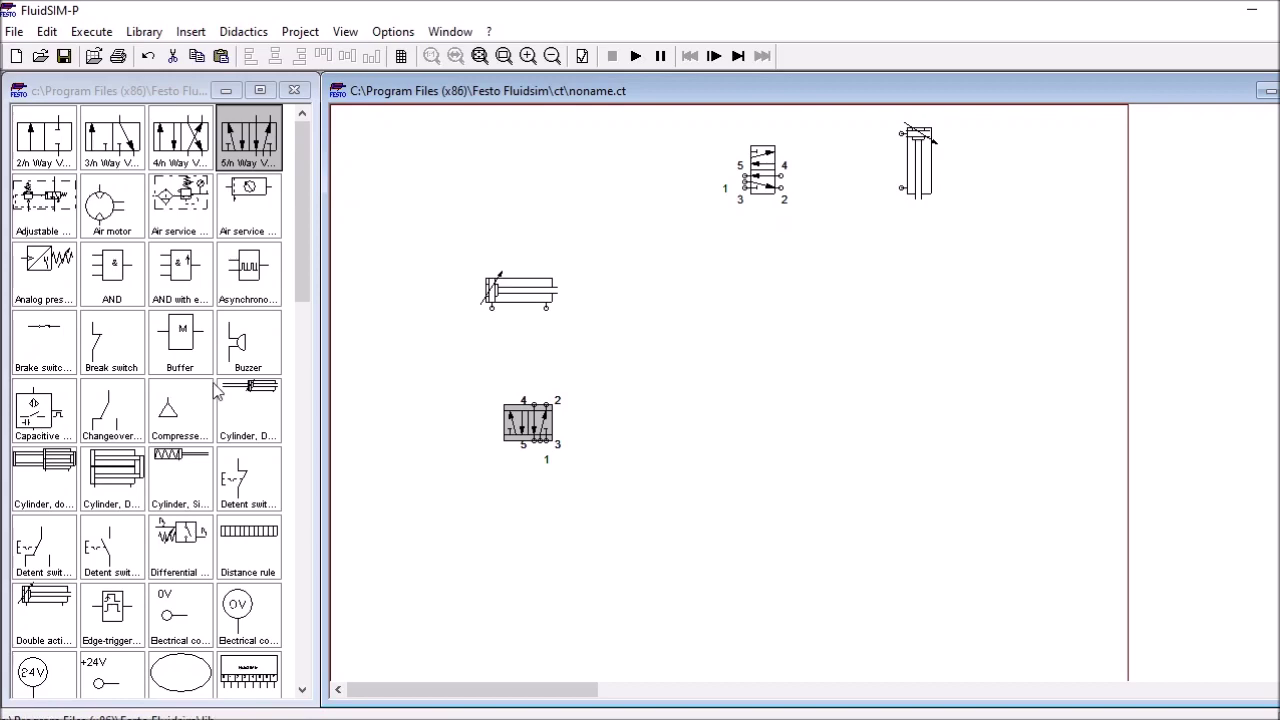
scroll(180, 414, "down", 1)
scroll(180, 414, "down", 8)
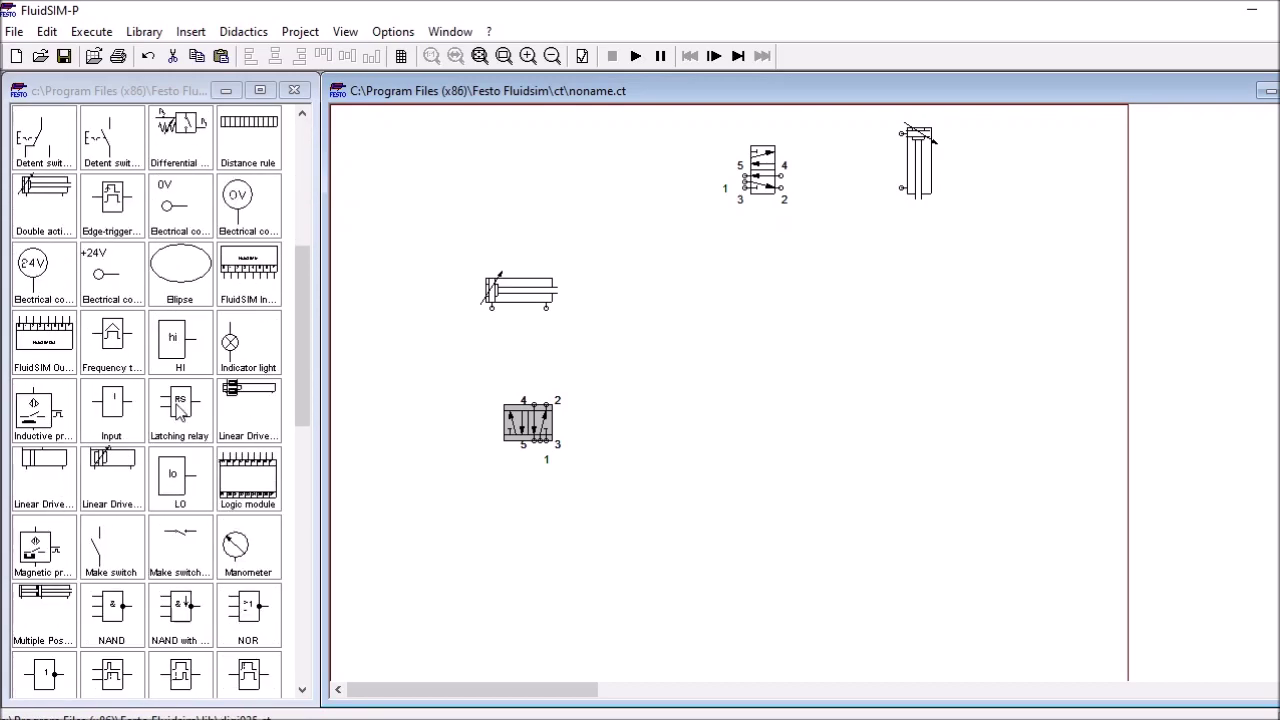
scroll(180, 414, "down", 2)
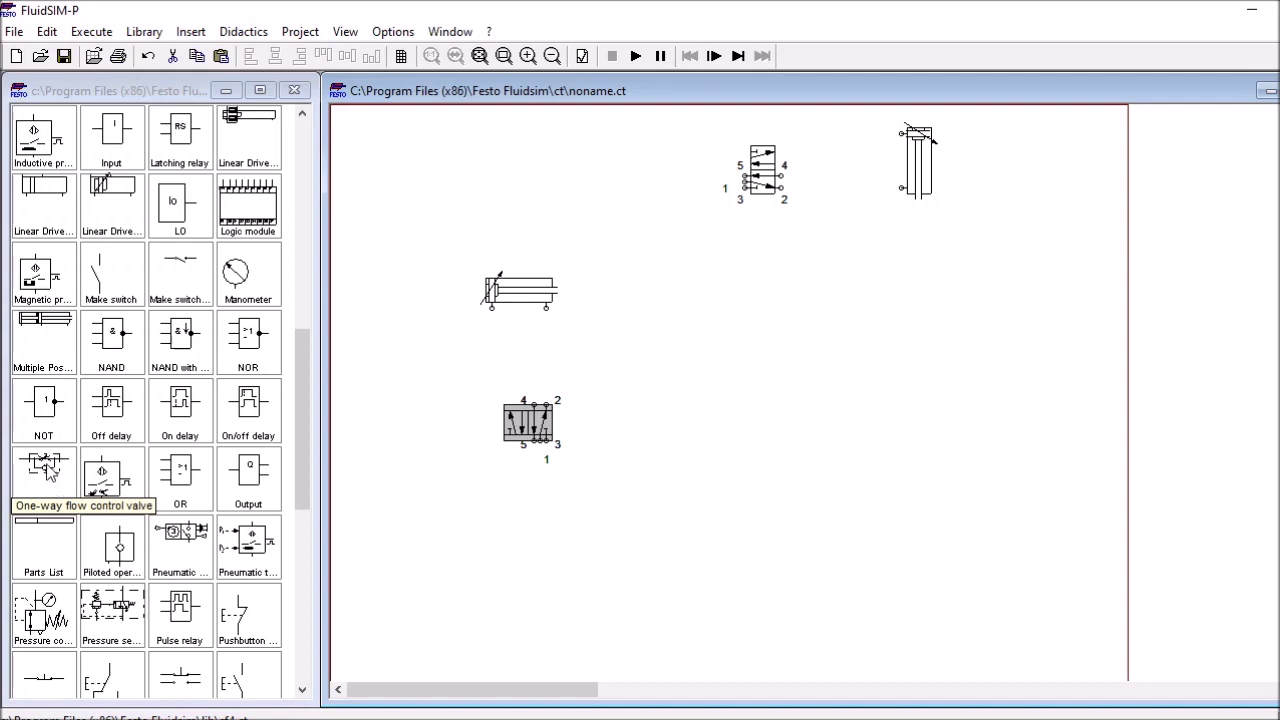
left_click_drag(45, 470, 542, 350)
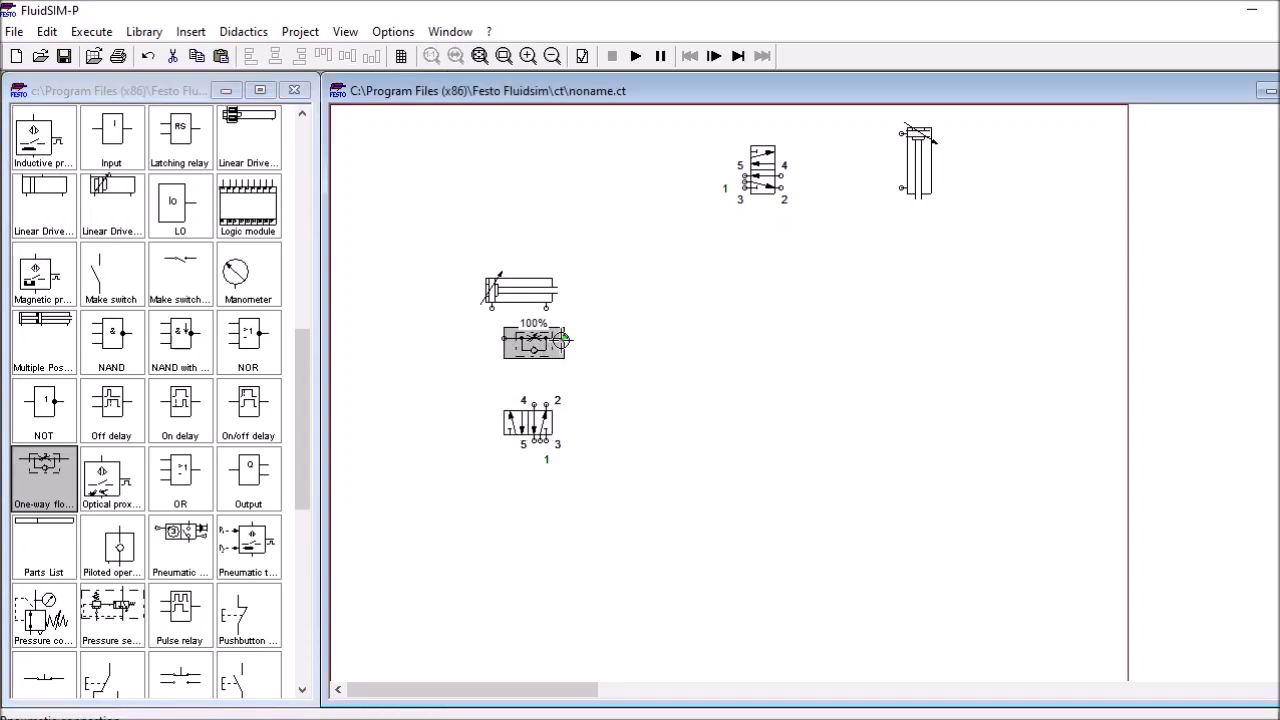
Rotate the one-way flow control valve 90° and align it under the horizontal cylinder's right port
right_click(537, 344)
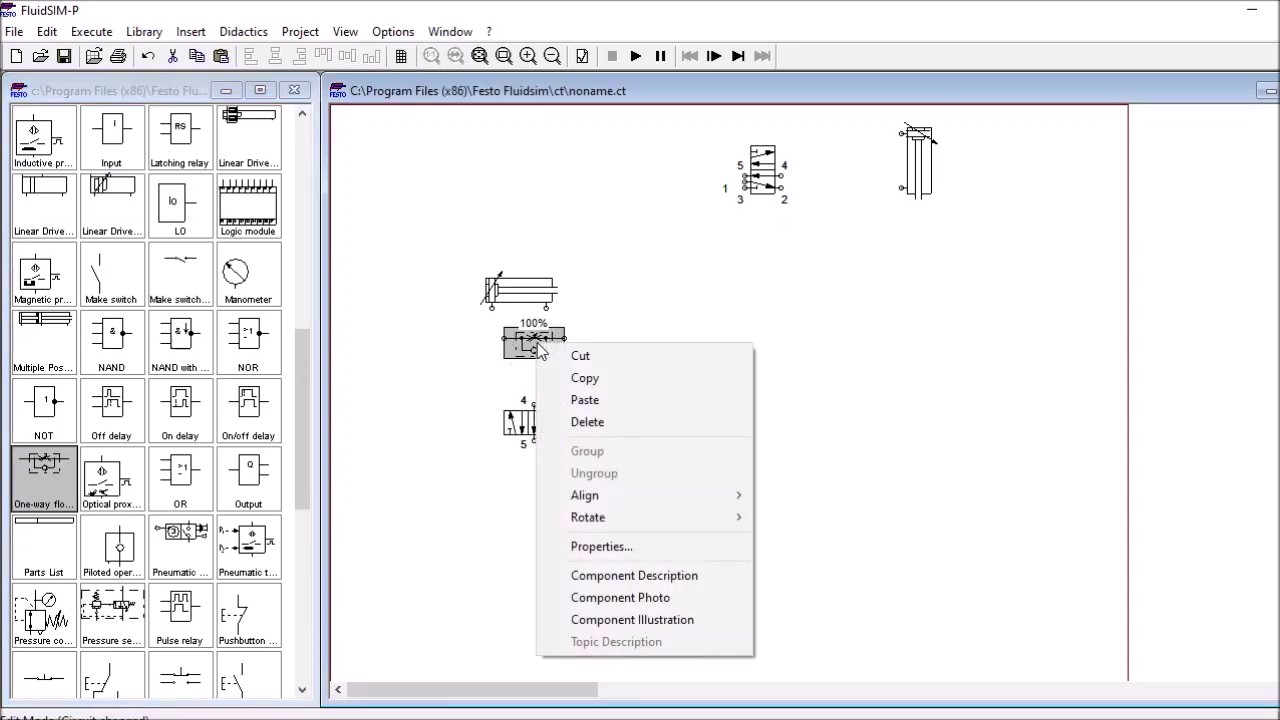
mouse_move(645, 518)
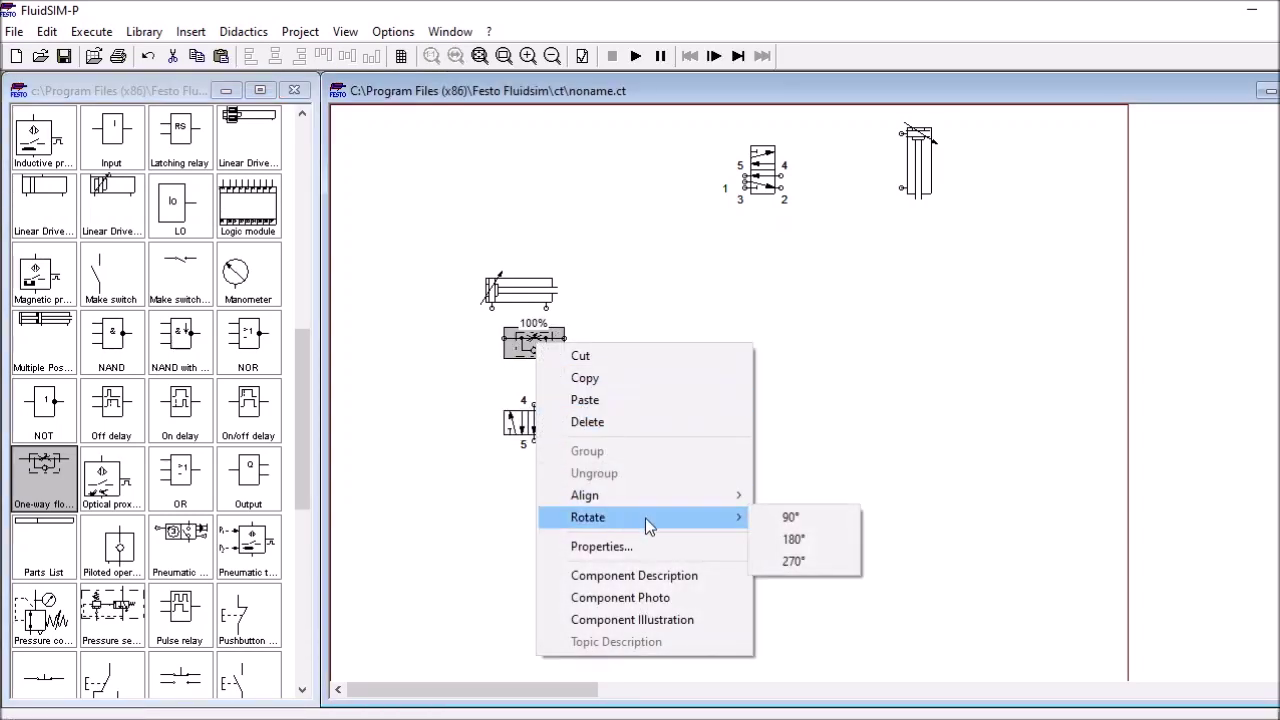
left_click(829, 524)
left_click_drag(524, 343, 543, 355)
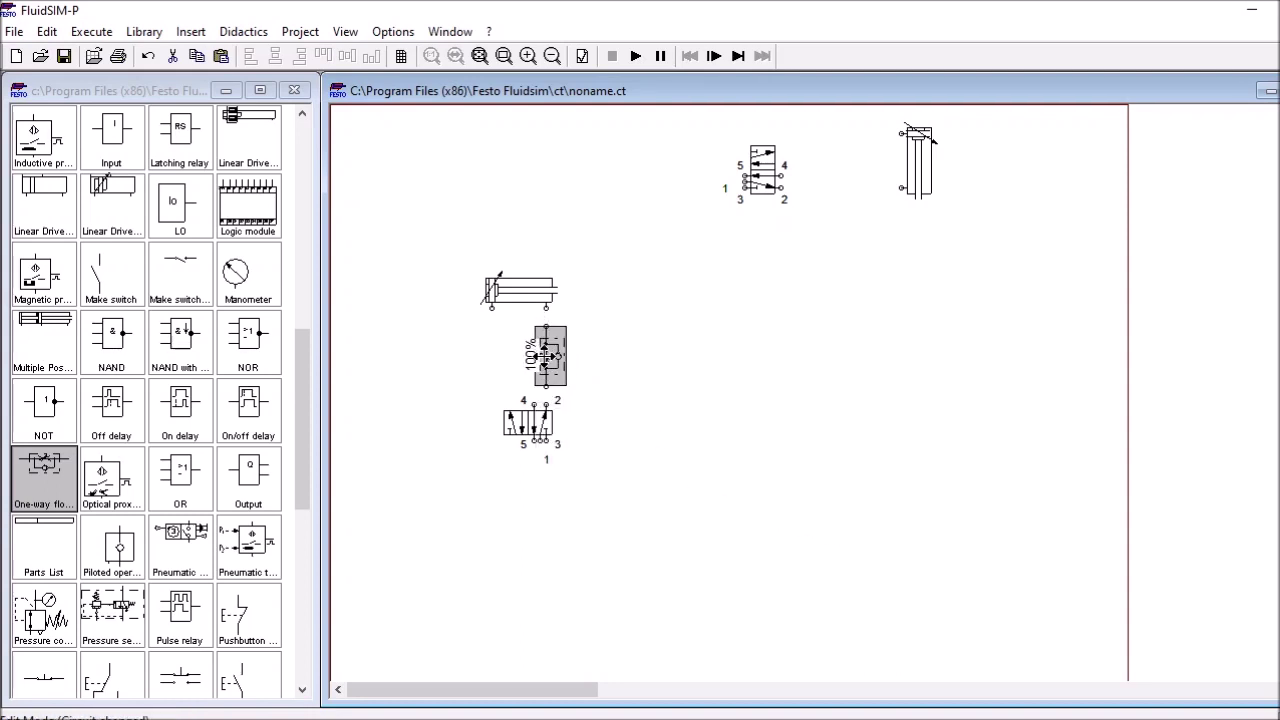
Set the opening level of the flow control valve under the cylinder's right port to 50 %
double_click(553, 365)
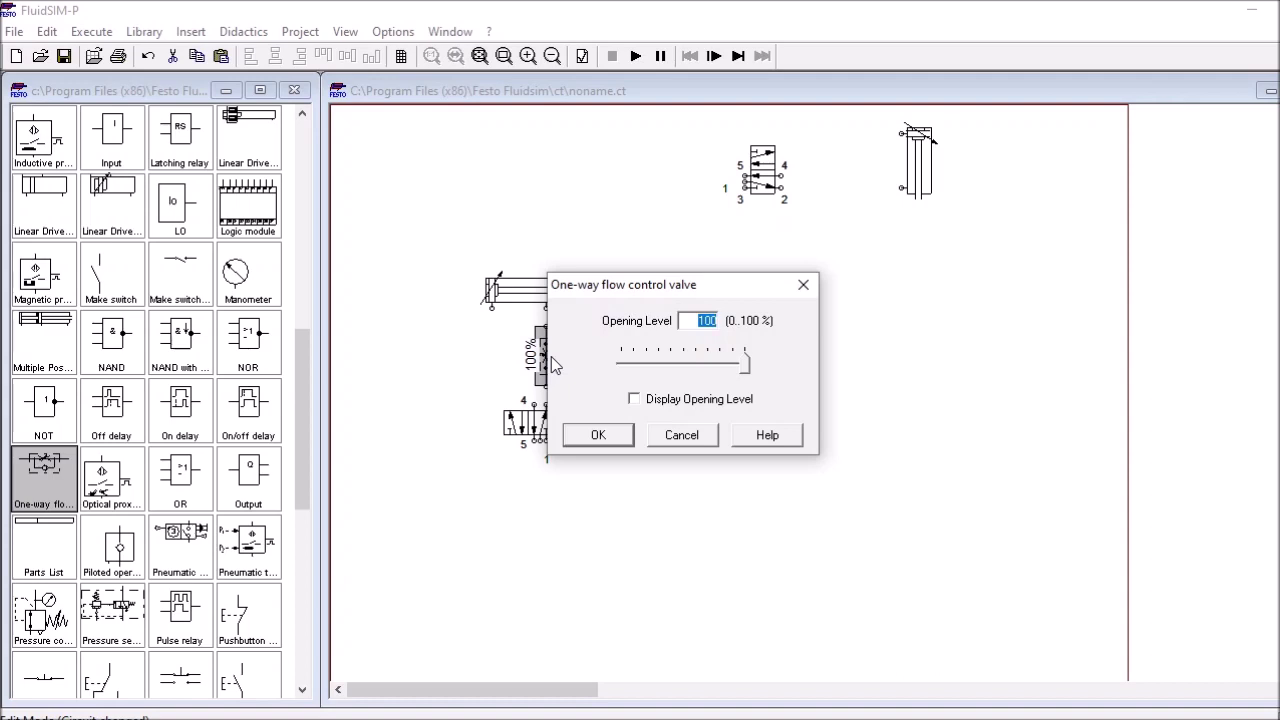
type("50")
key("Return")
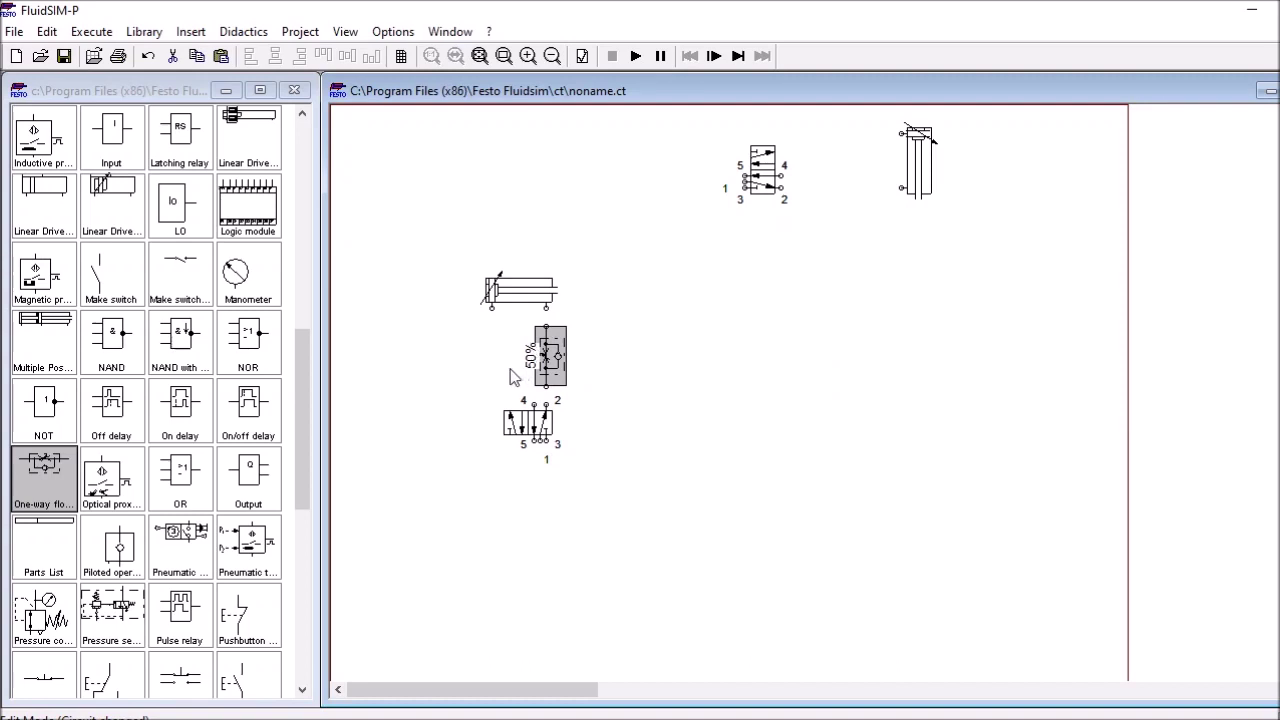
Add a second one-way flow control valve, rotated 90° and aligned under the horizontal cylinder's left port
left_click_drag(77, 472, 484, 370)
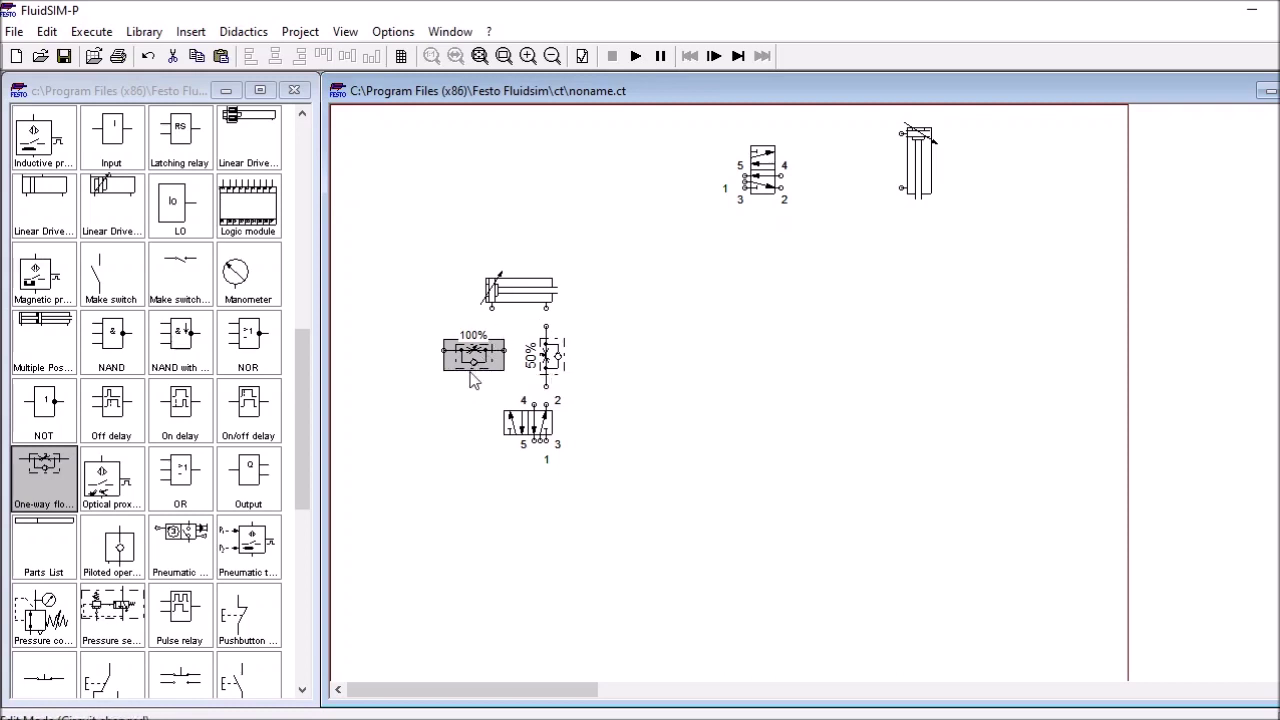
right_click(479, 362)
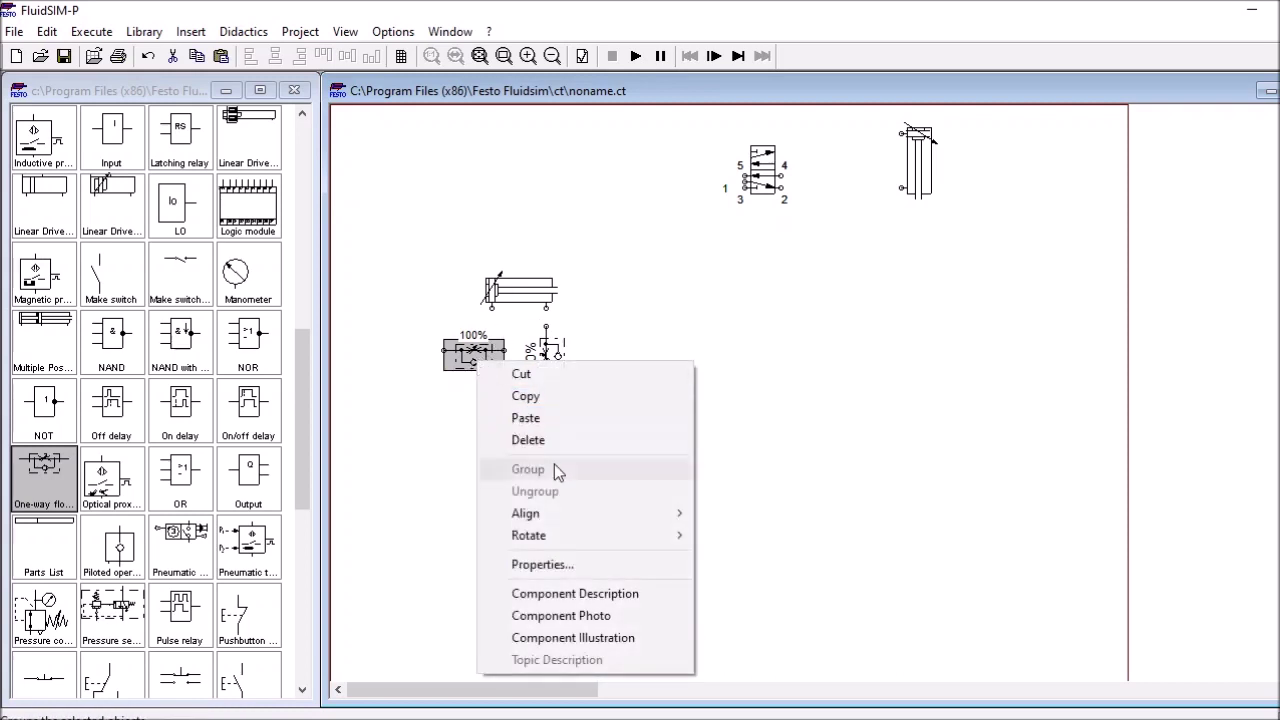
mouse_move(576, 540)
left_click(712, 536)
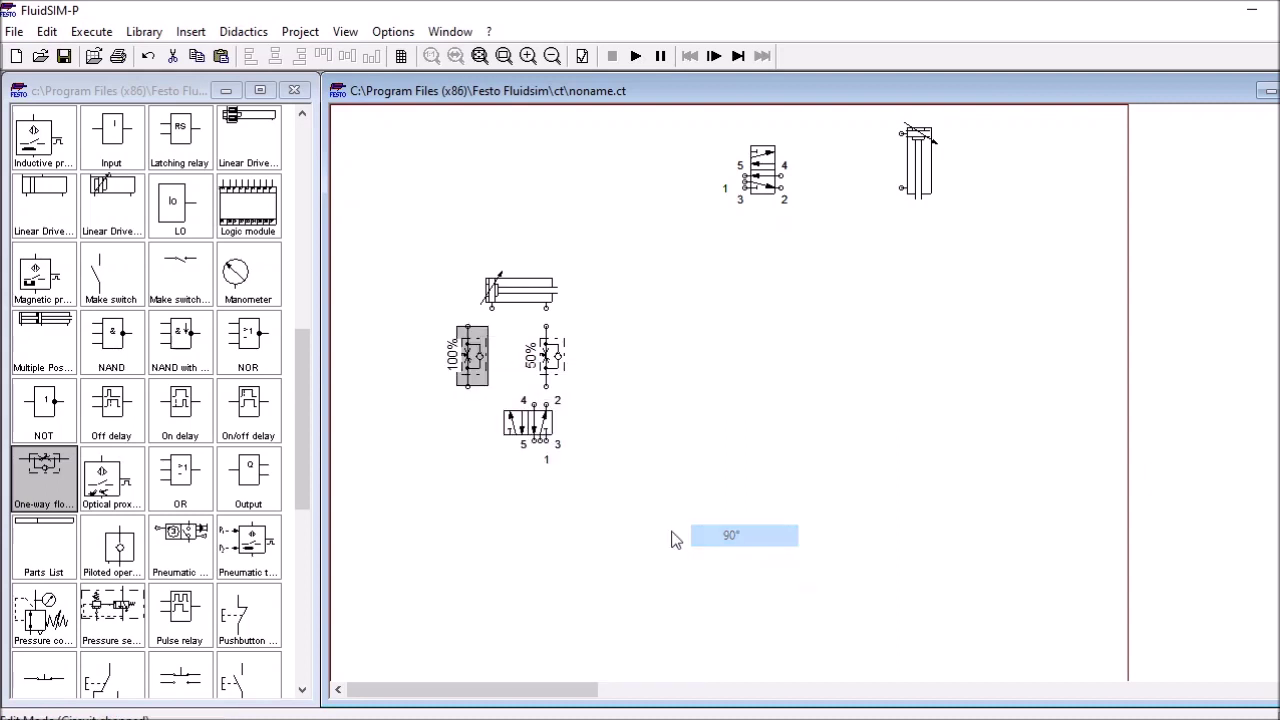
left_click_drag(481, 357, 497, 358)
Set the opening level of the flow control valve under the cylinder's left port to 50 %
double_click(497, 358)
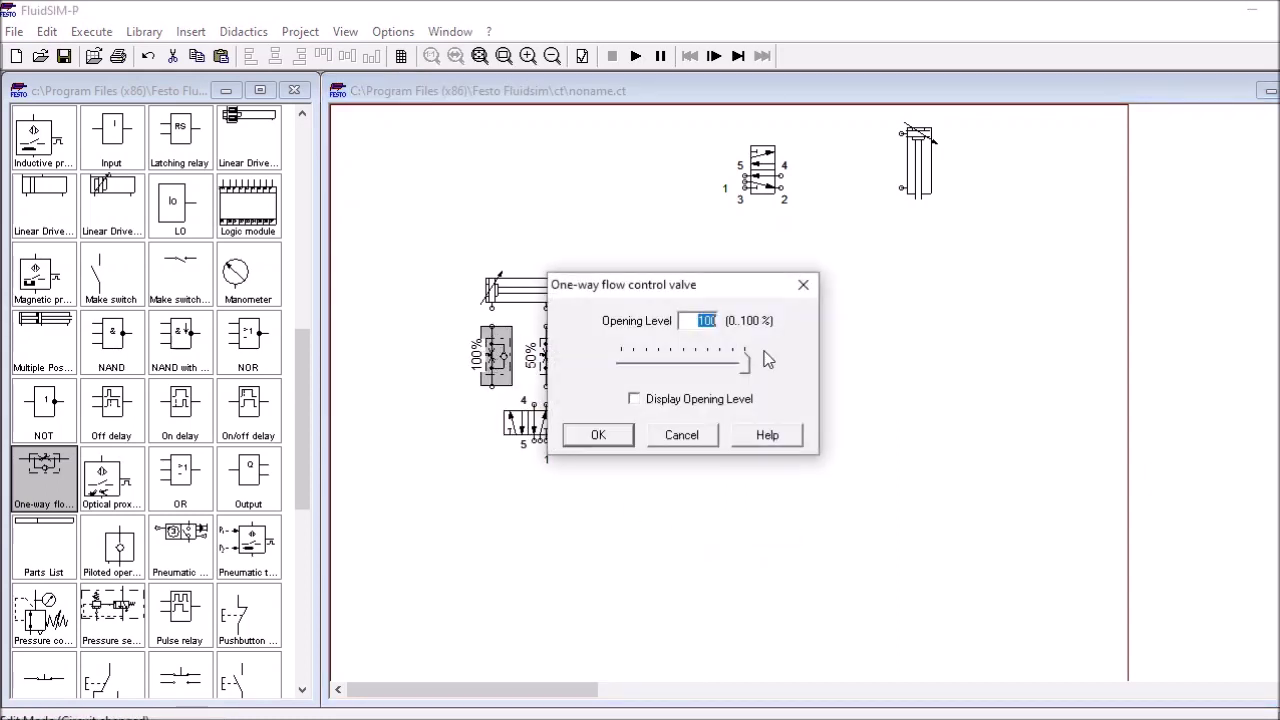
type("50")
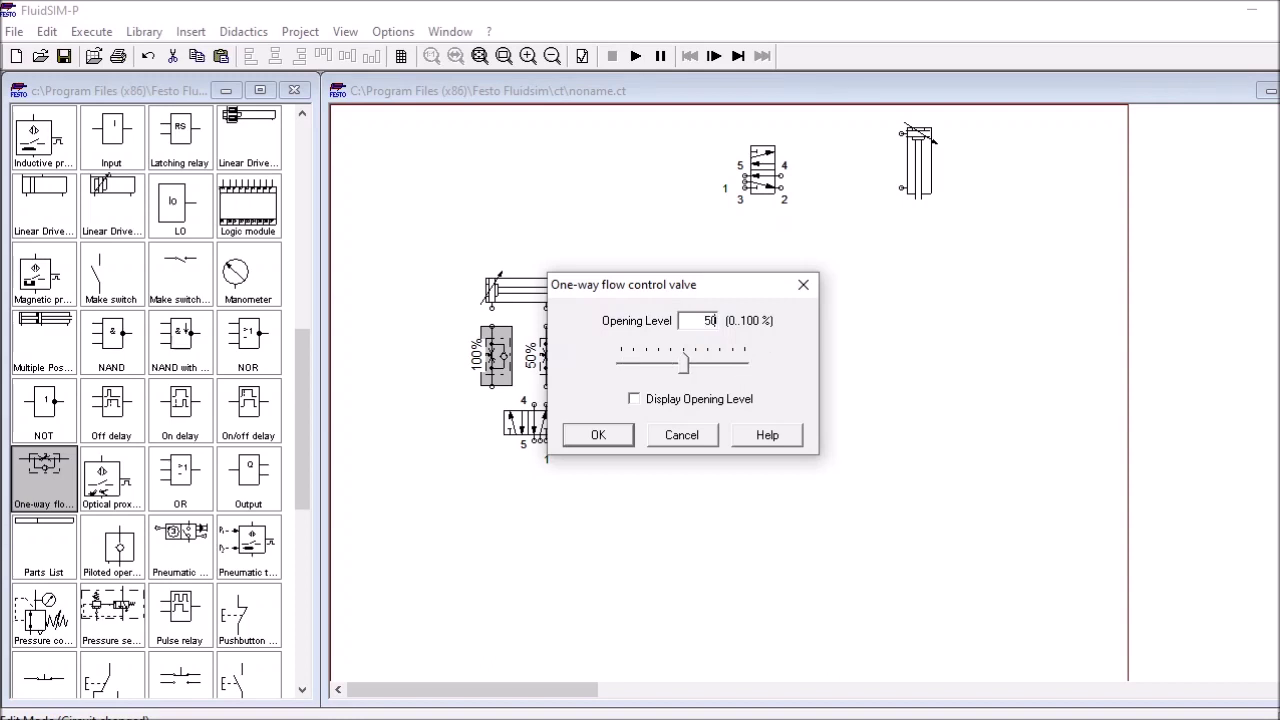
key("Return")
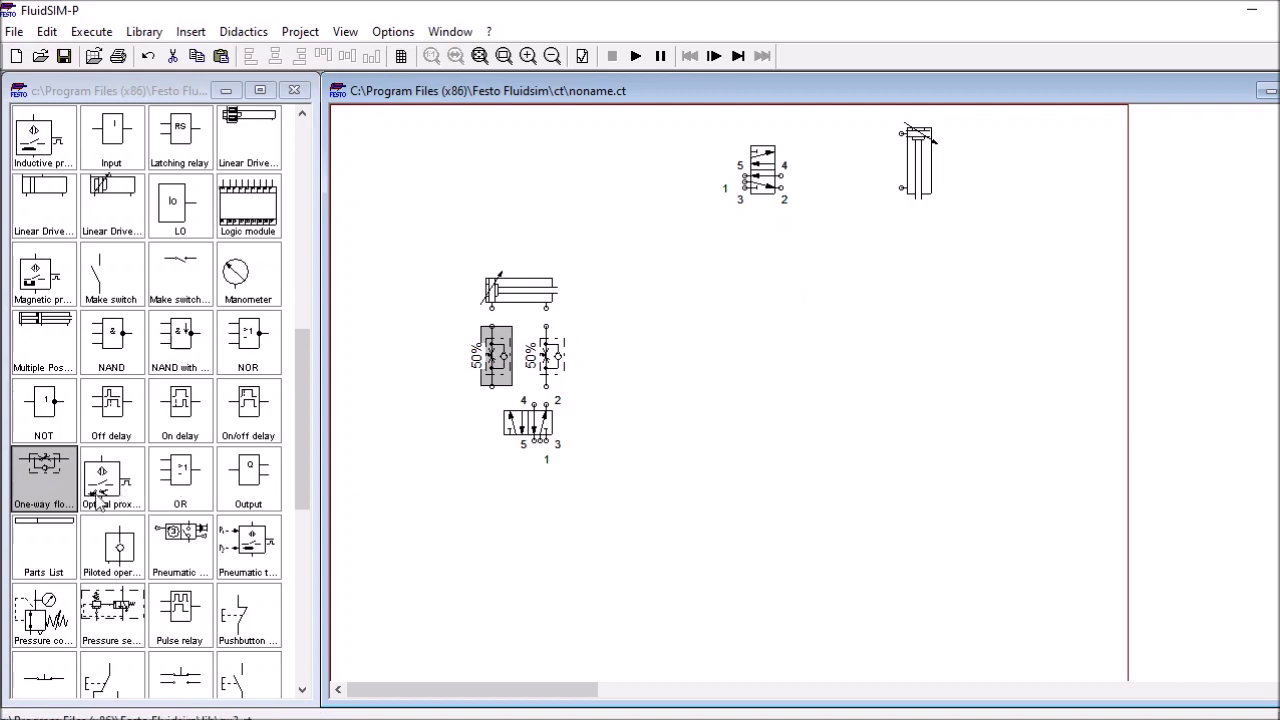
Add two one-way flow control valves between the vertical cylinder and its 5/n way valve, each aligned with a cylinder port
left_click_drag(42, 479, 843, 189)
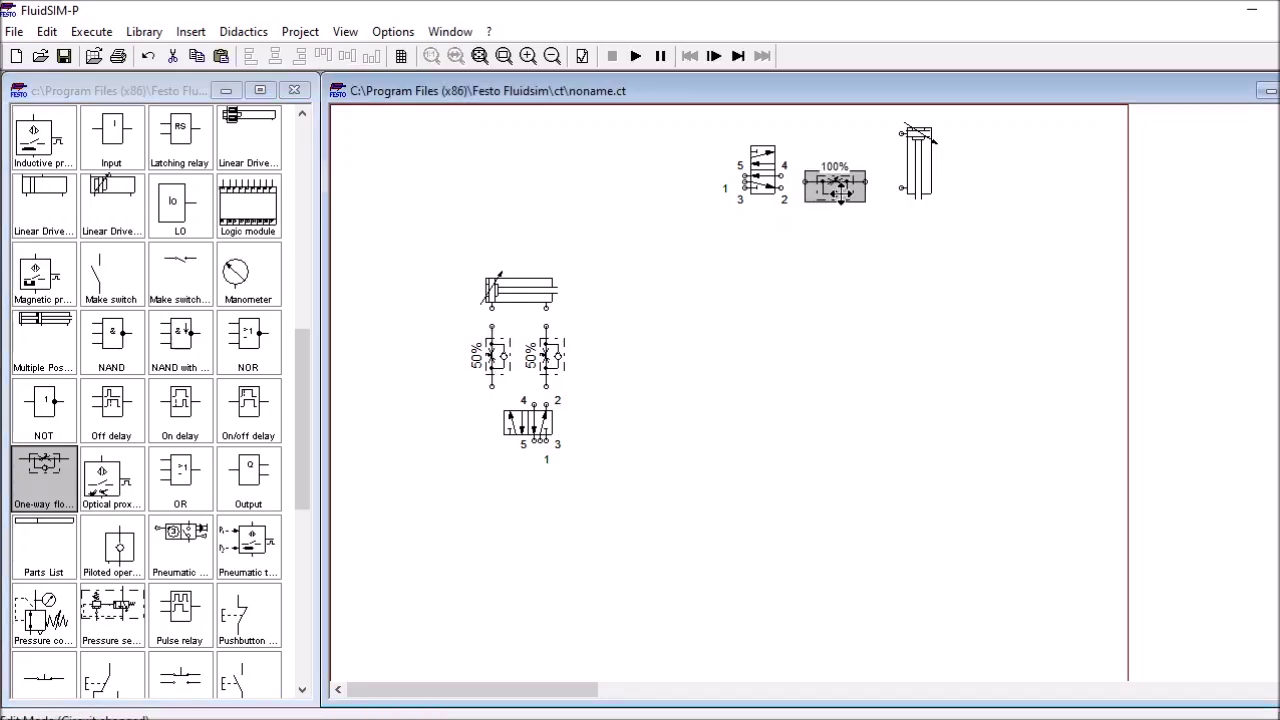
left_click_drag(845, 199, 849, 201)
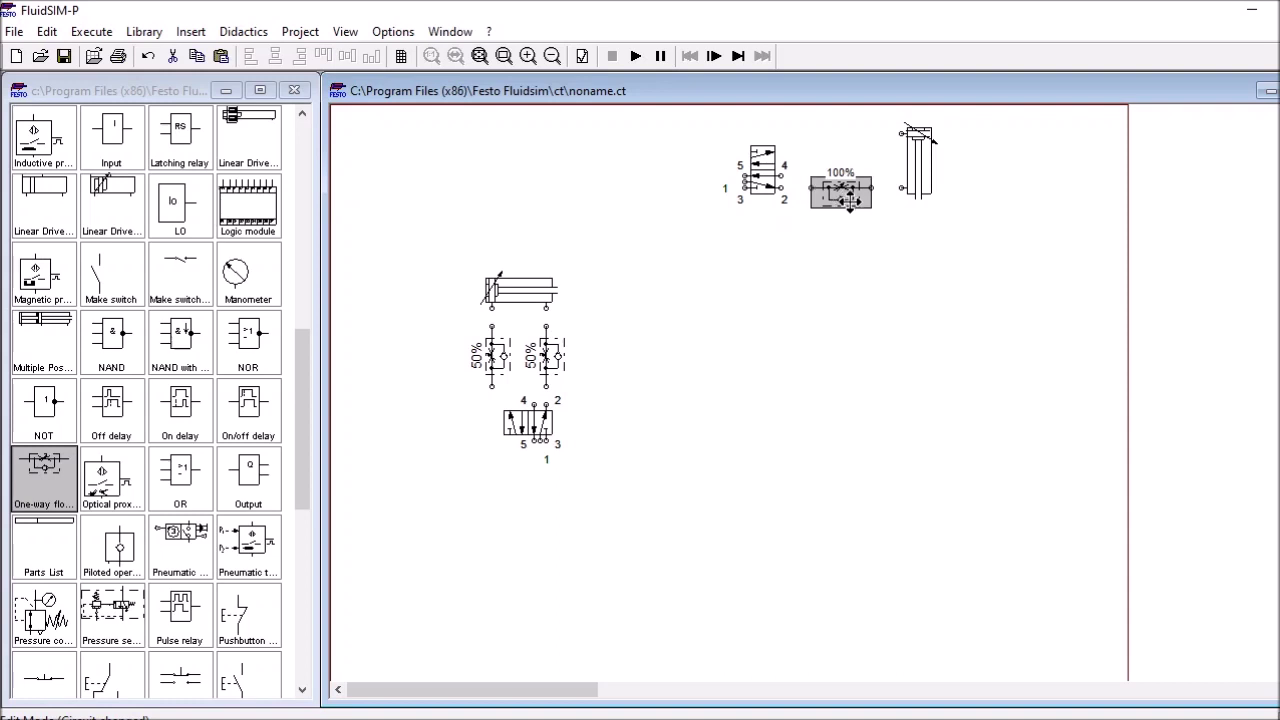
left_click_drag(42, 495, 853, 140)
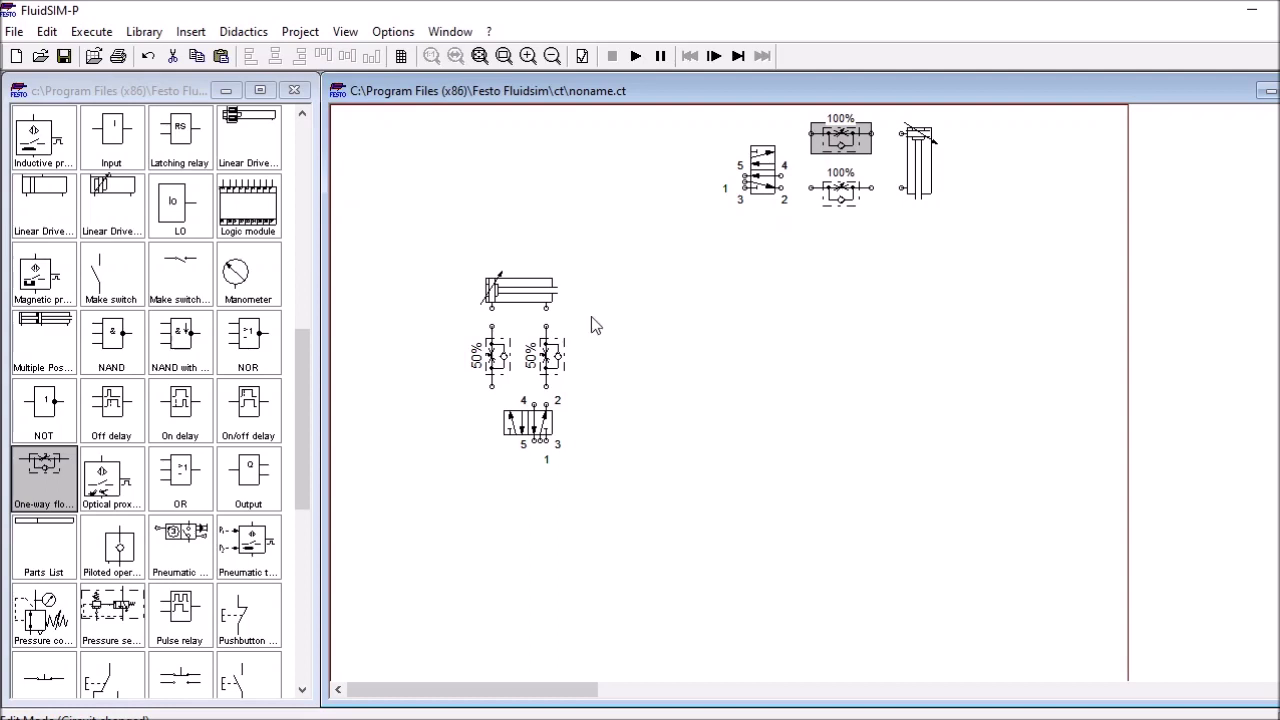
Set the opening level of both flow control valves beside the vertical cylinder to 50 %
double_click(845, 190)
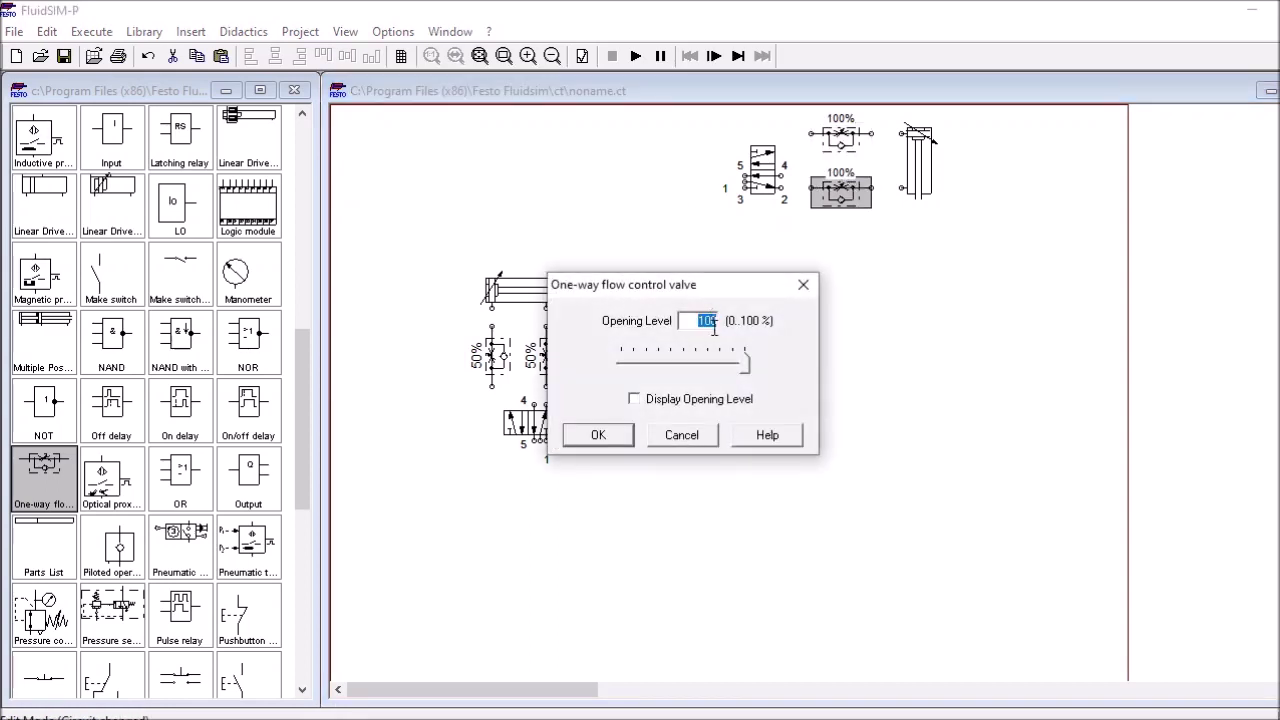
type("50")
key("Return")
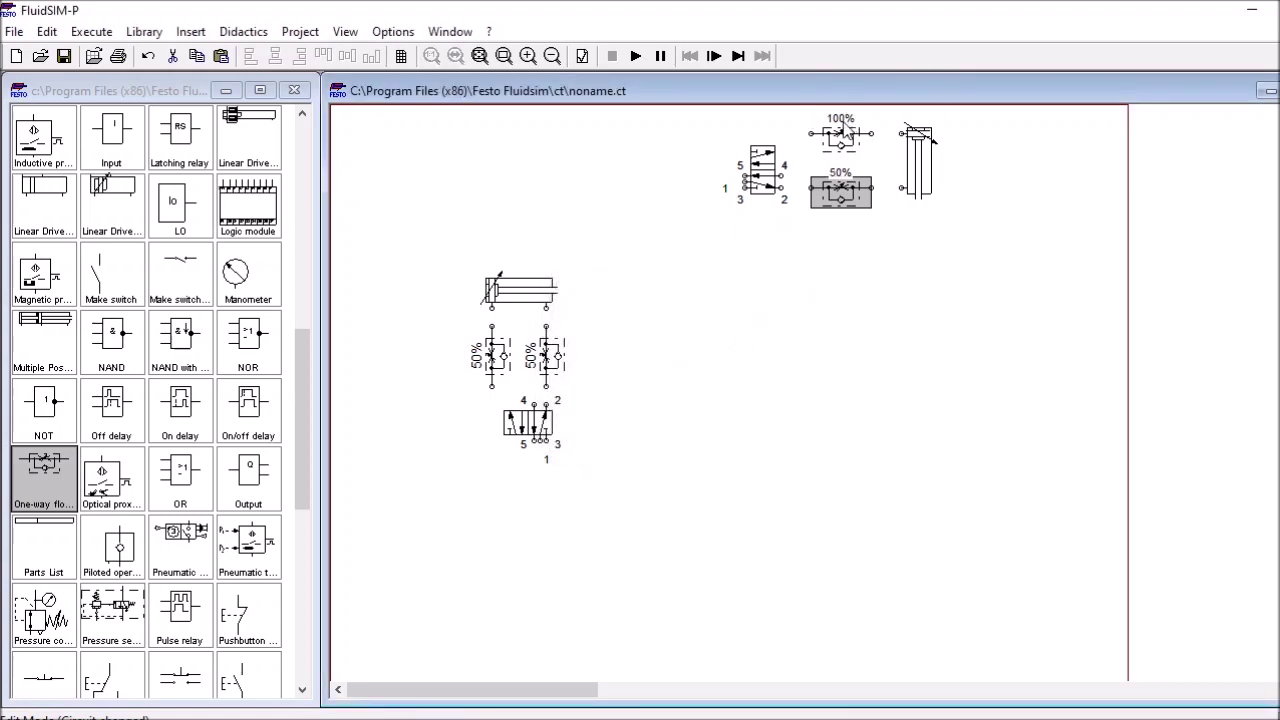
left_click(844, 123)
double_click(845, 132)
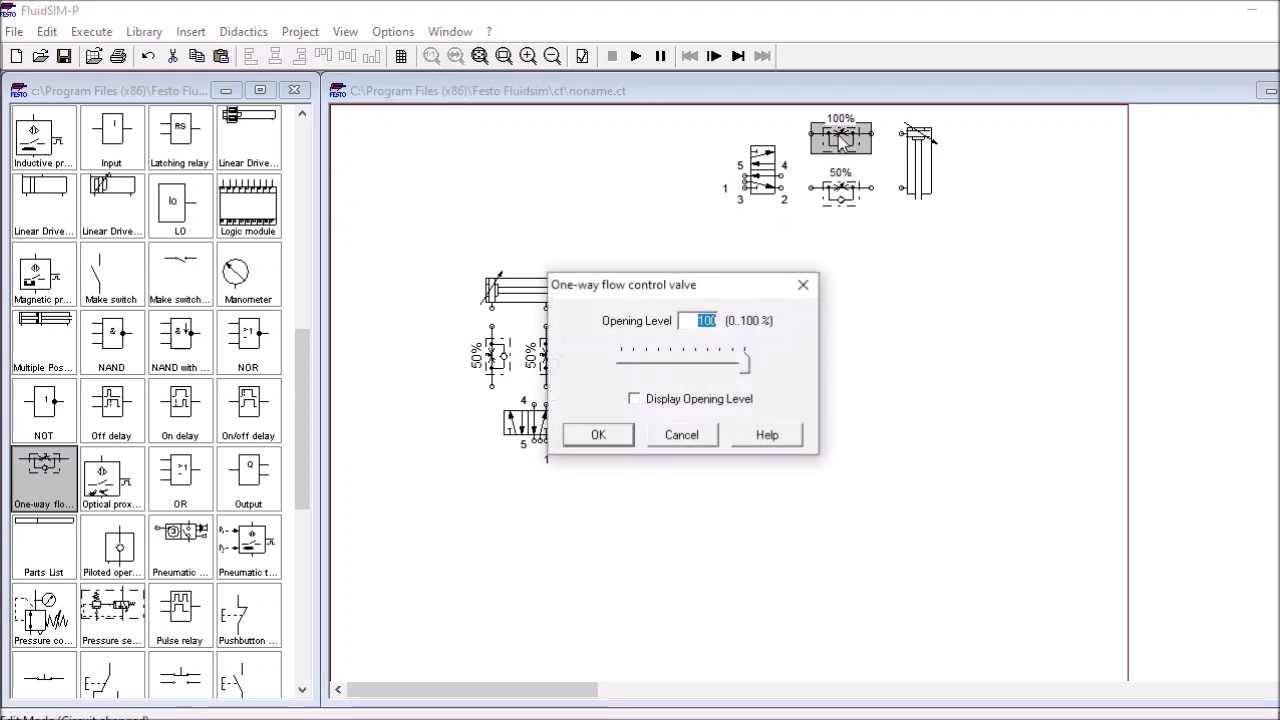
type("50")
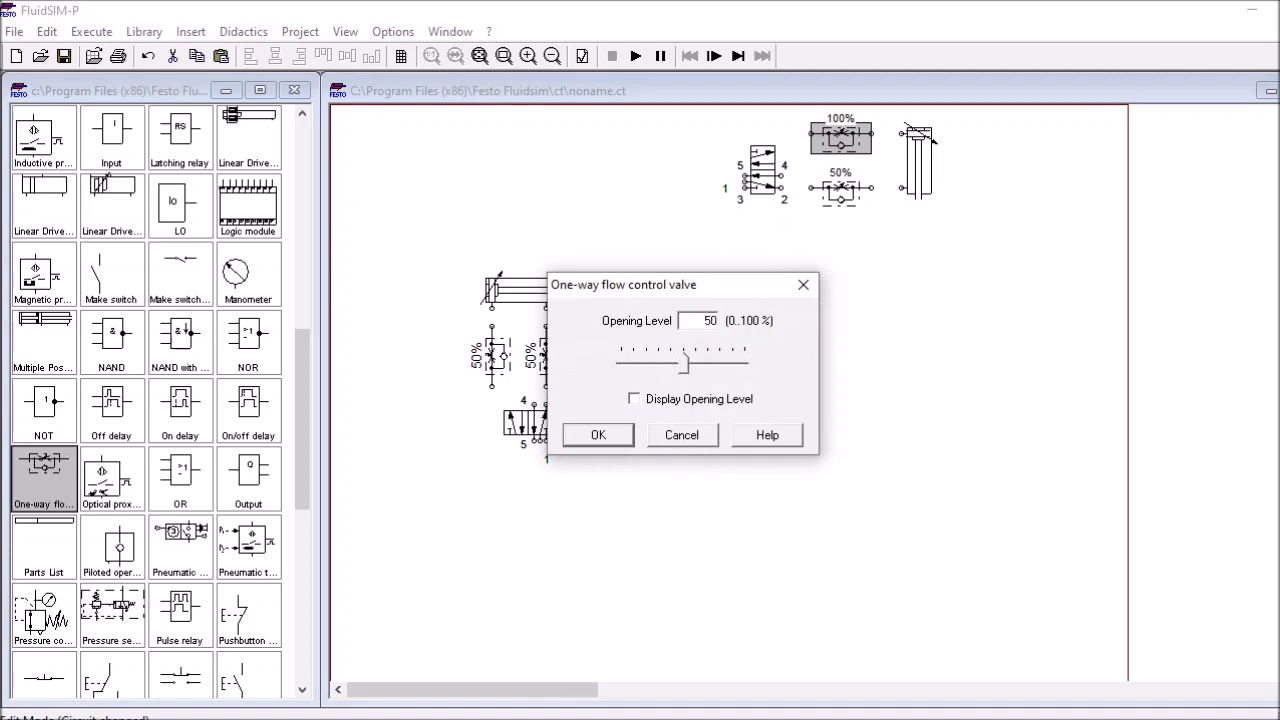
key("Return")
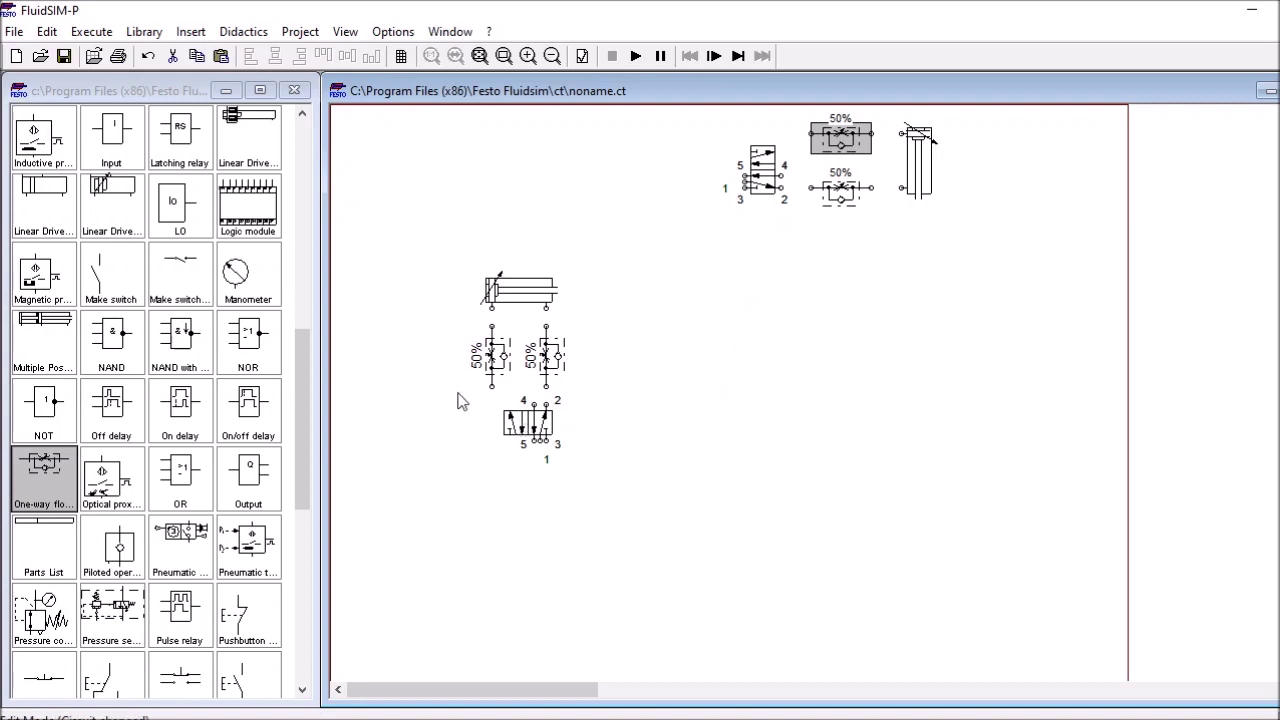
Place two ladder-type make pushbuttons, one beside the horizontal cylinder and one below the vertical cylinder
scroll(210, 556, "down", 3)
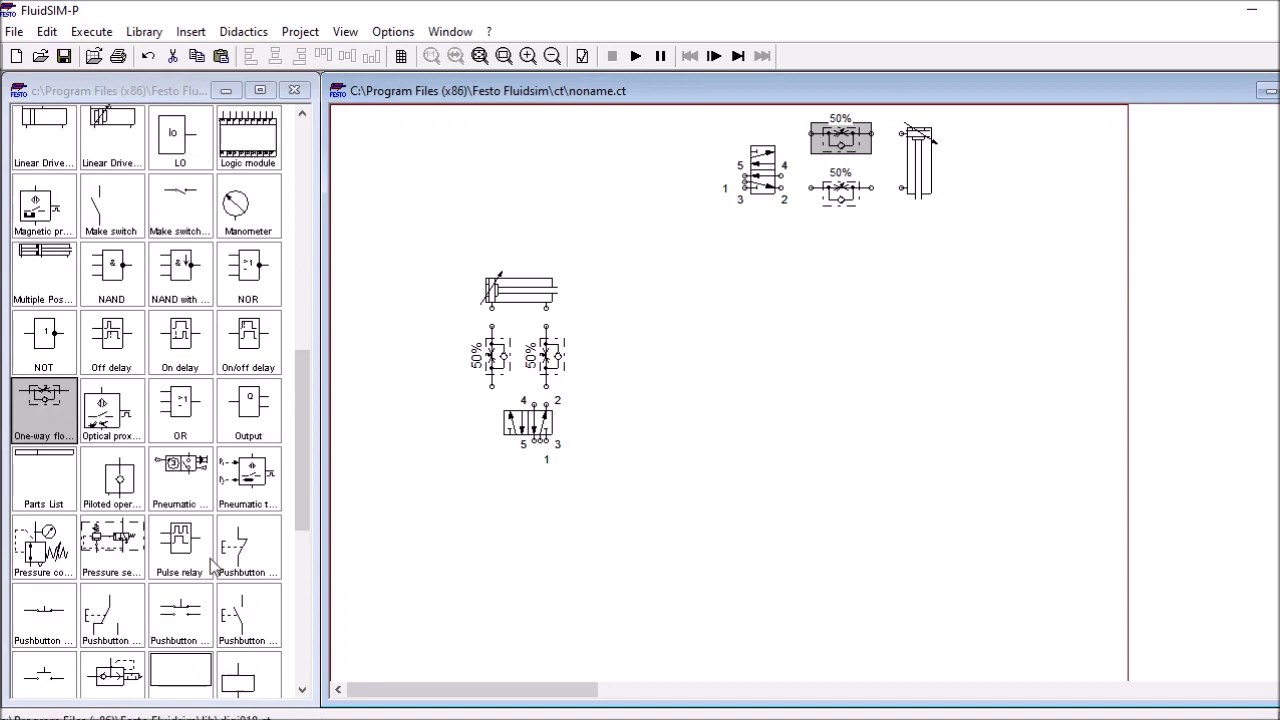
left_click_drag(48, 552, 627, 318)
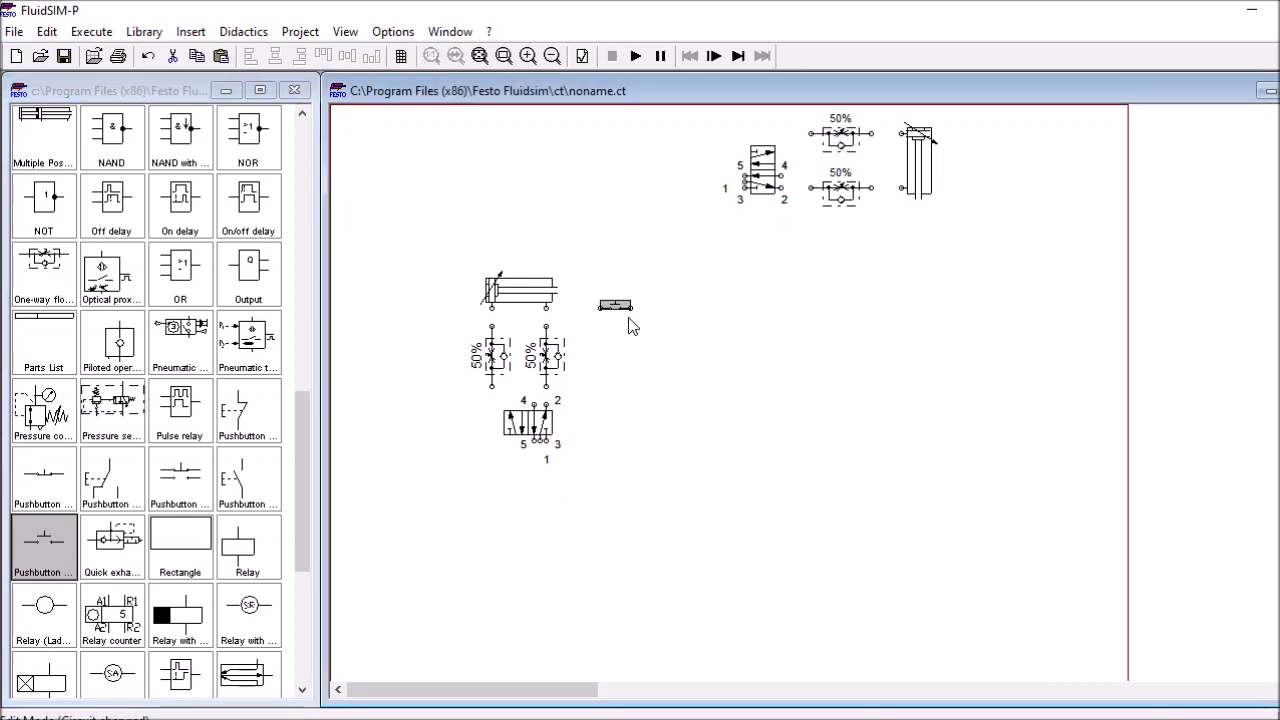
left_click_drag(45, 550, 884, 253)
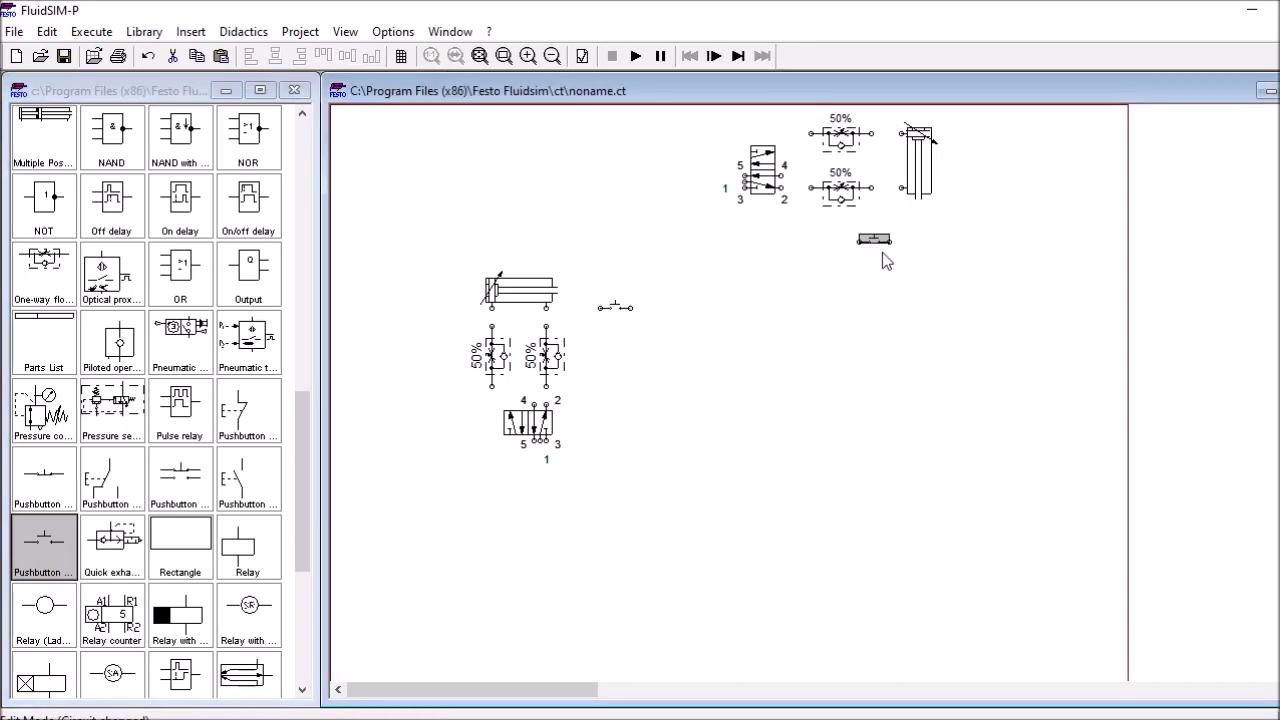
Rotate the pushbutton below the vertical cylinder by 90°
right_click(884, 247)
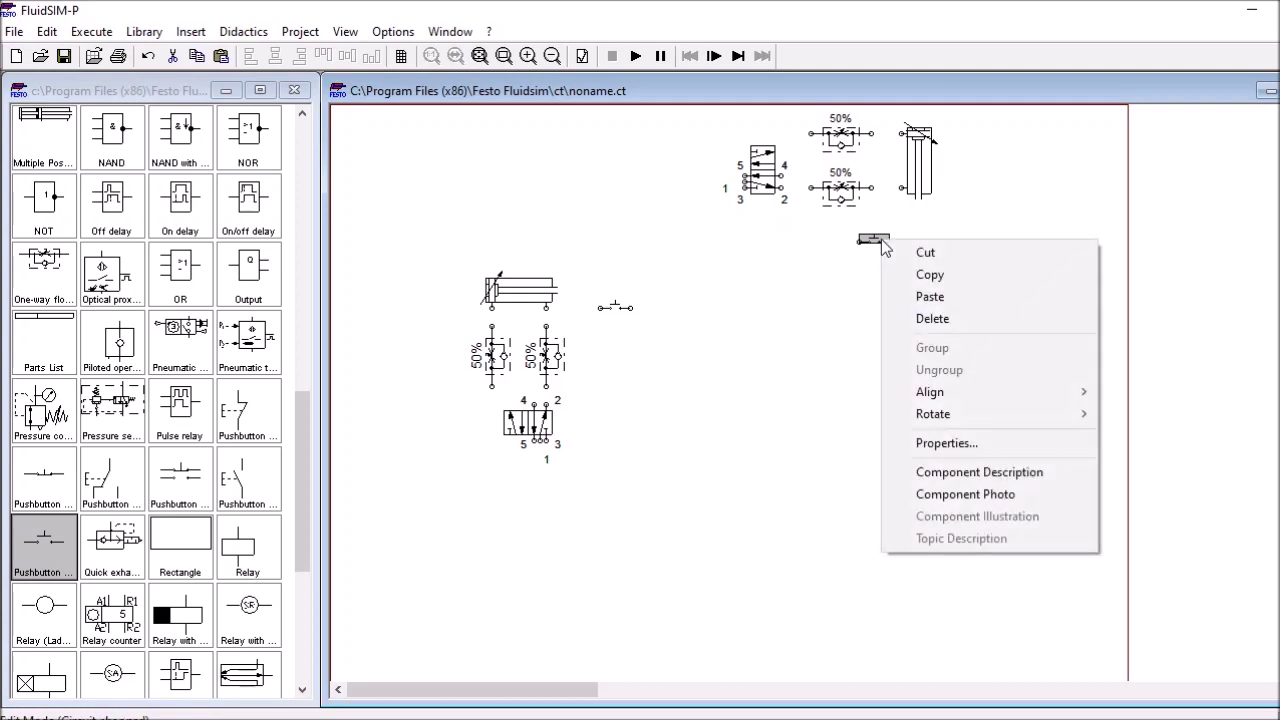
mouse_move(984, 414)
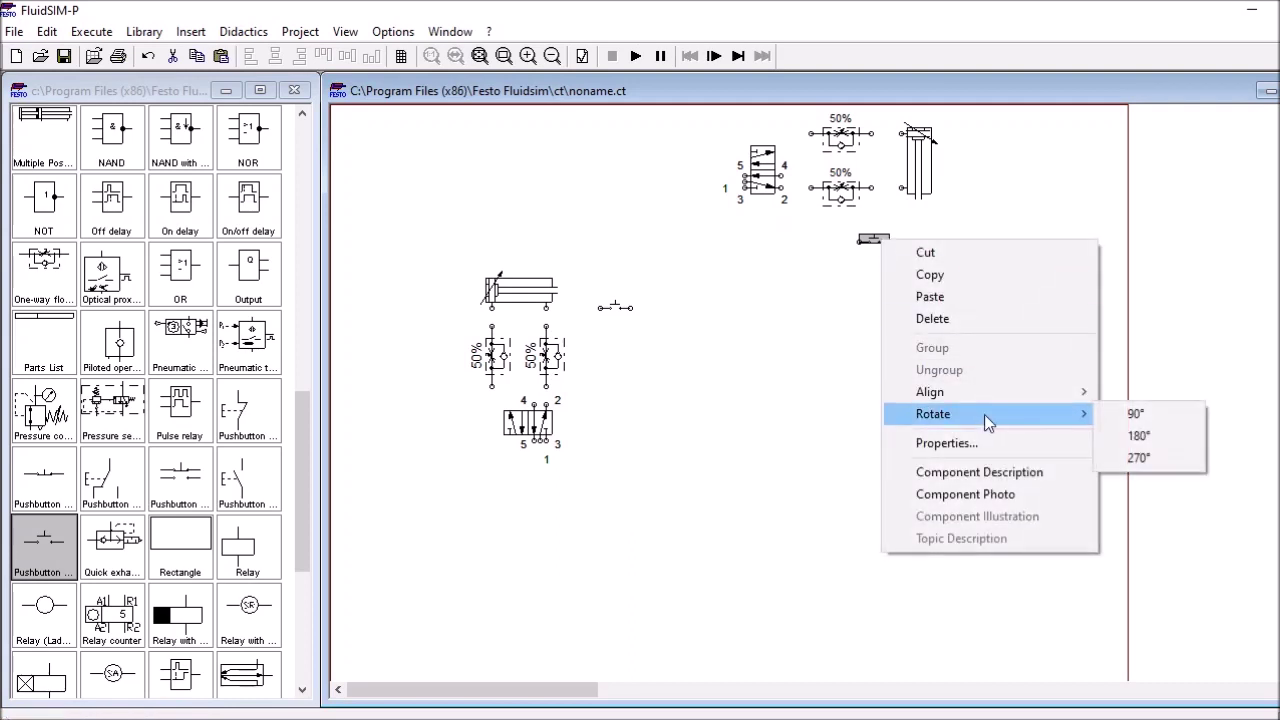
left_click(1135, 413)
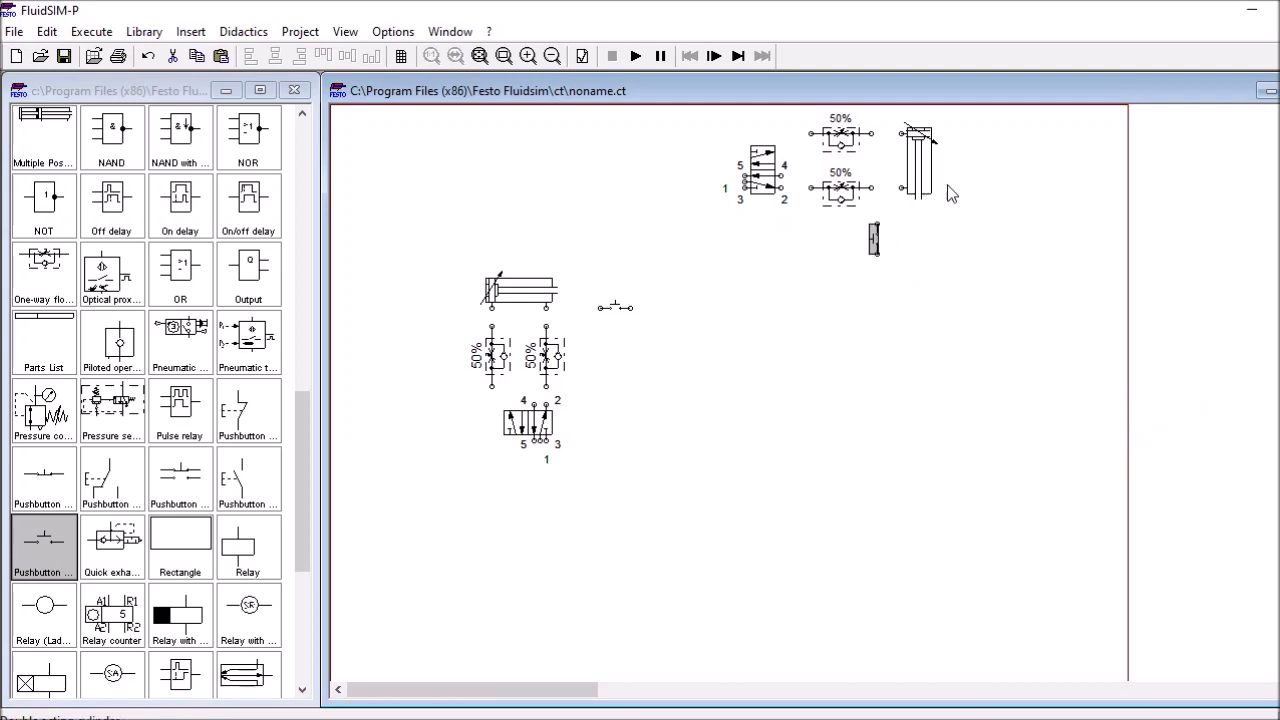
mouse_move(929, 182)
Rotate the pushbutton beside the horizontal cylinder by 180° and shift it slightly down
left_click(615, 308)
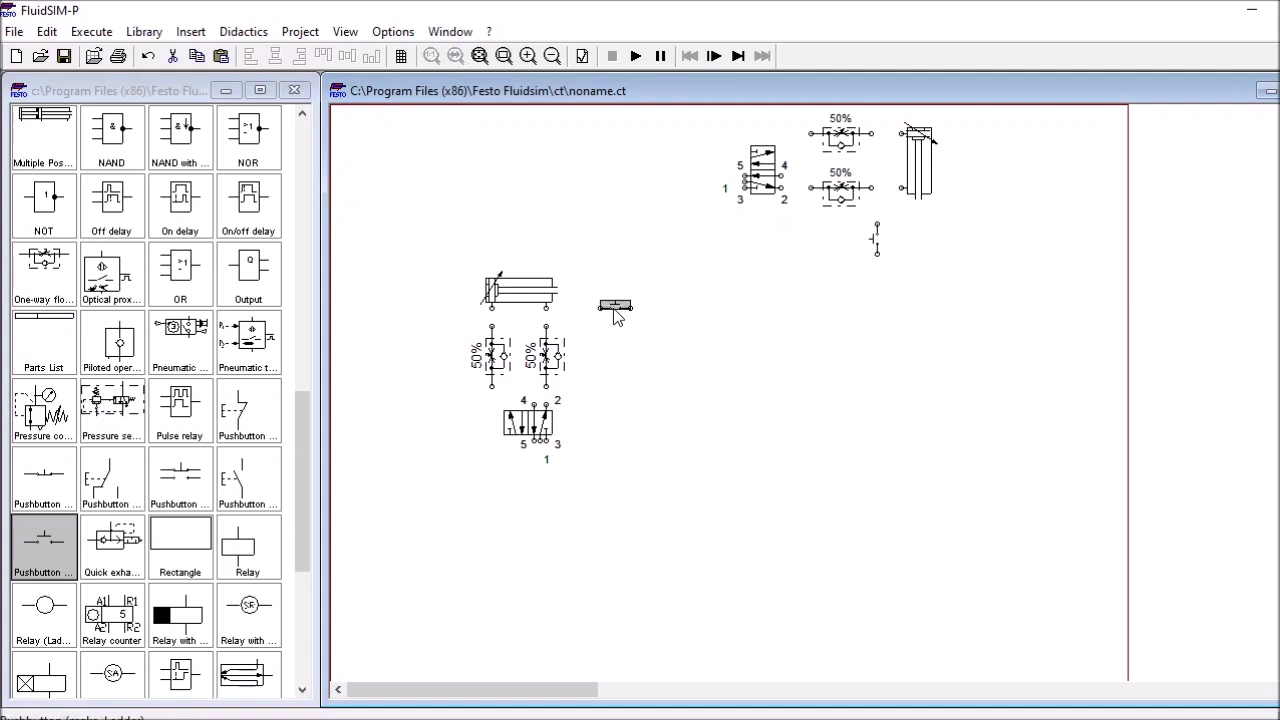
right_click(614, 310)
mouse_move(737, 488)
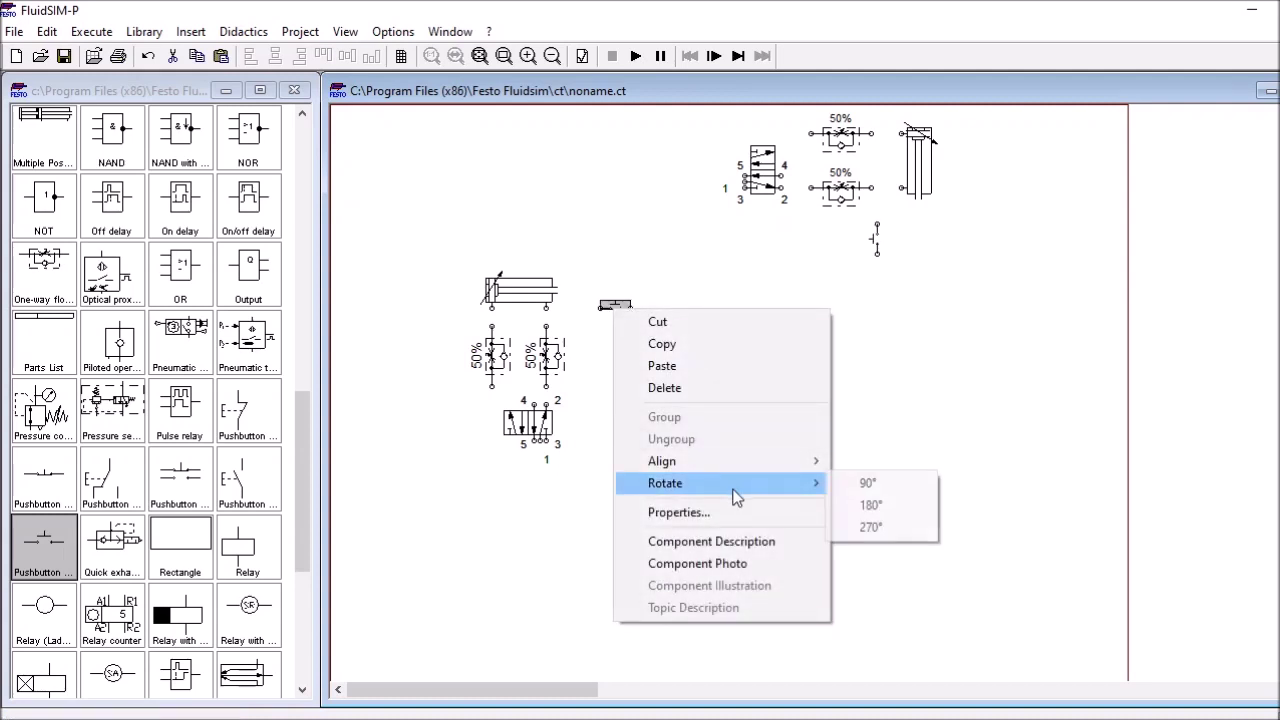
left_click(871, 506)
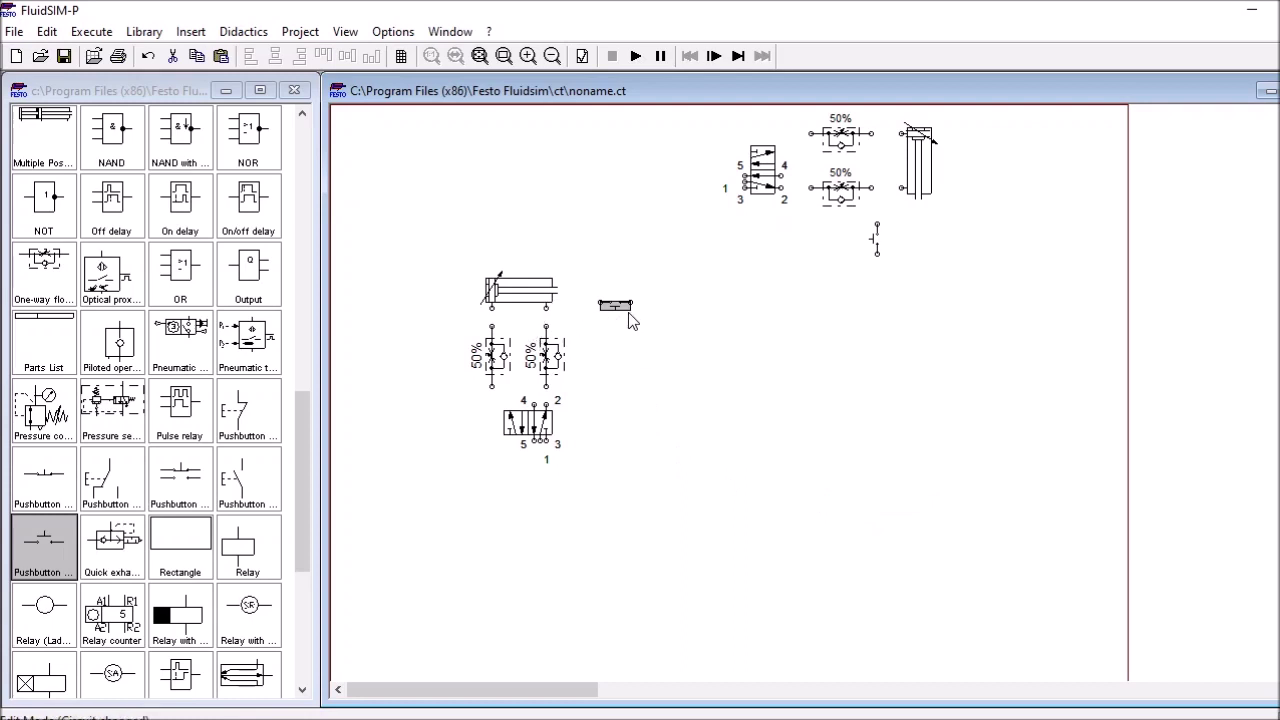
left_click(684, 364)
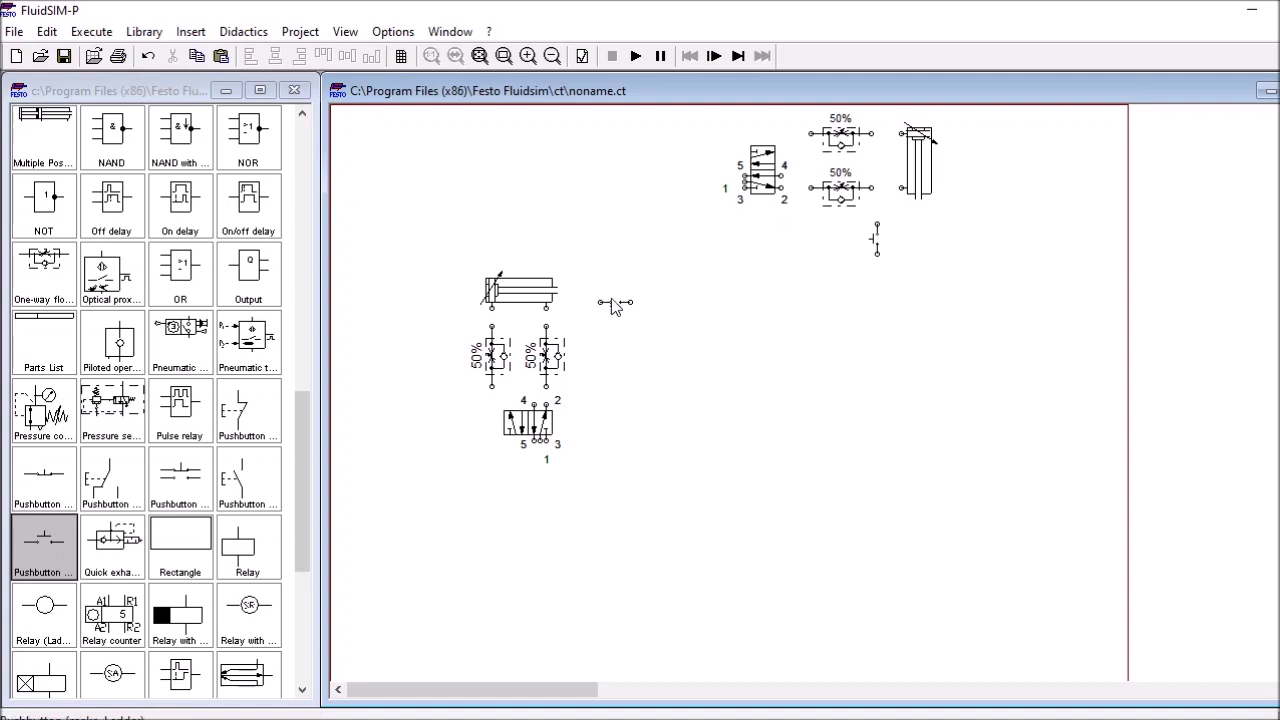
left_click_drag(615, 310, 620, 320)
left_click(740, 364)
Place four magnetic proximity switches in an evenly spaced horizontal row below the vertical cylinder's circuit
mouse_move(520, 295)
scroll(84, 320, "up", 1)
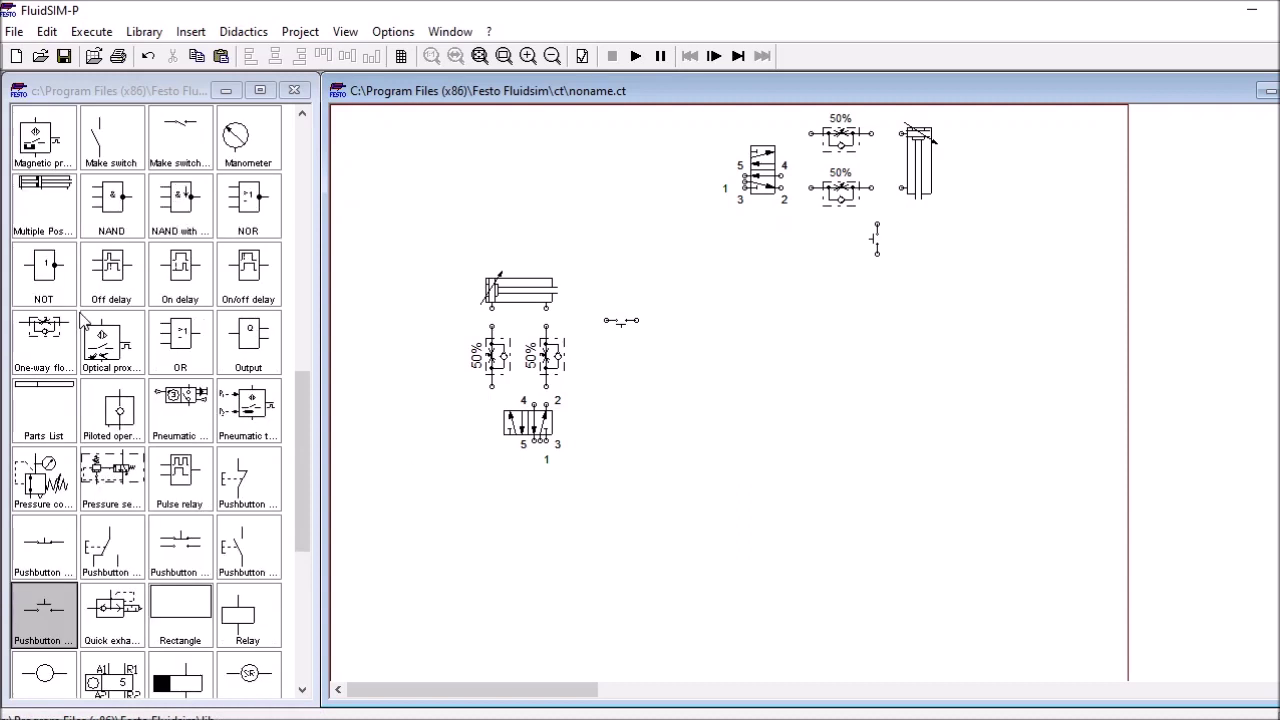
scroll(84, 320, "up", 2)
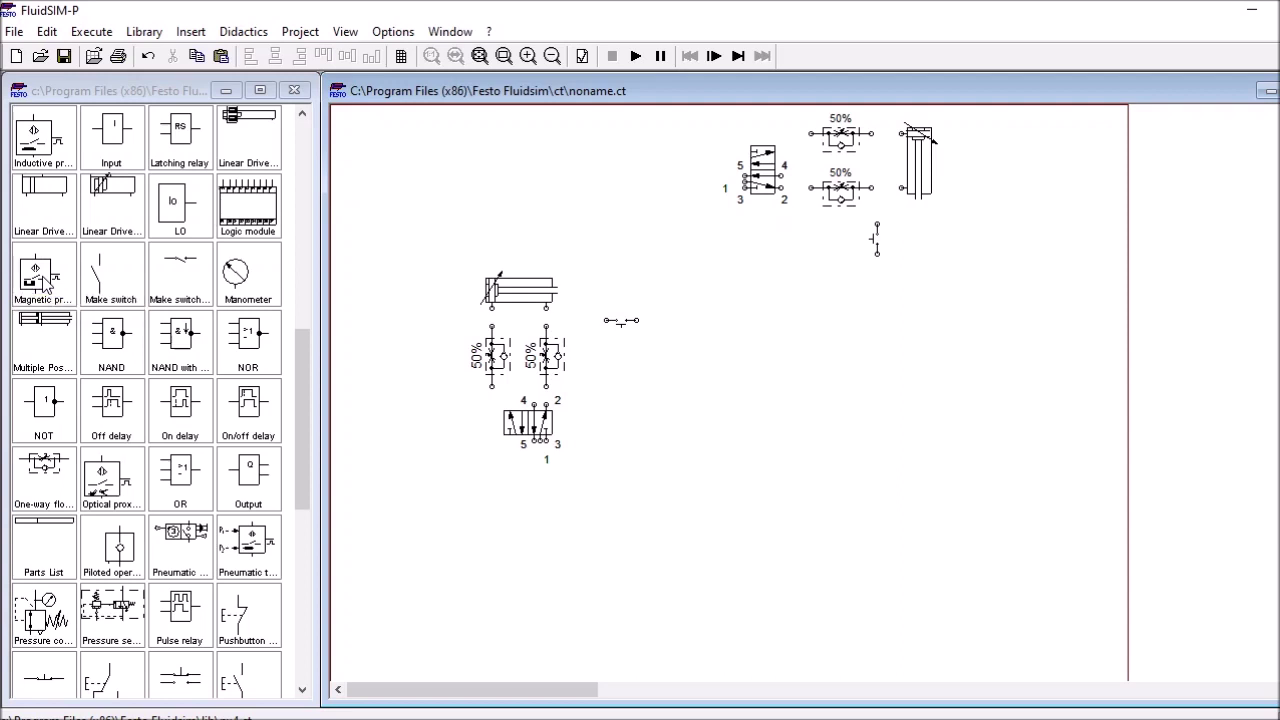
left_click_drag(40, 279, 756, 468)
left_click_drag(50, 305, 866, 455)
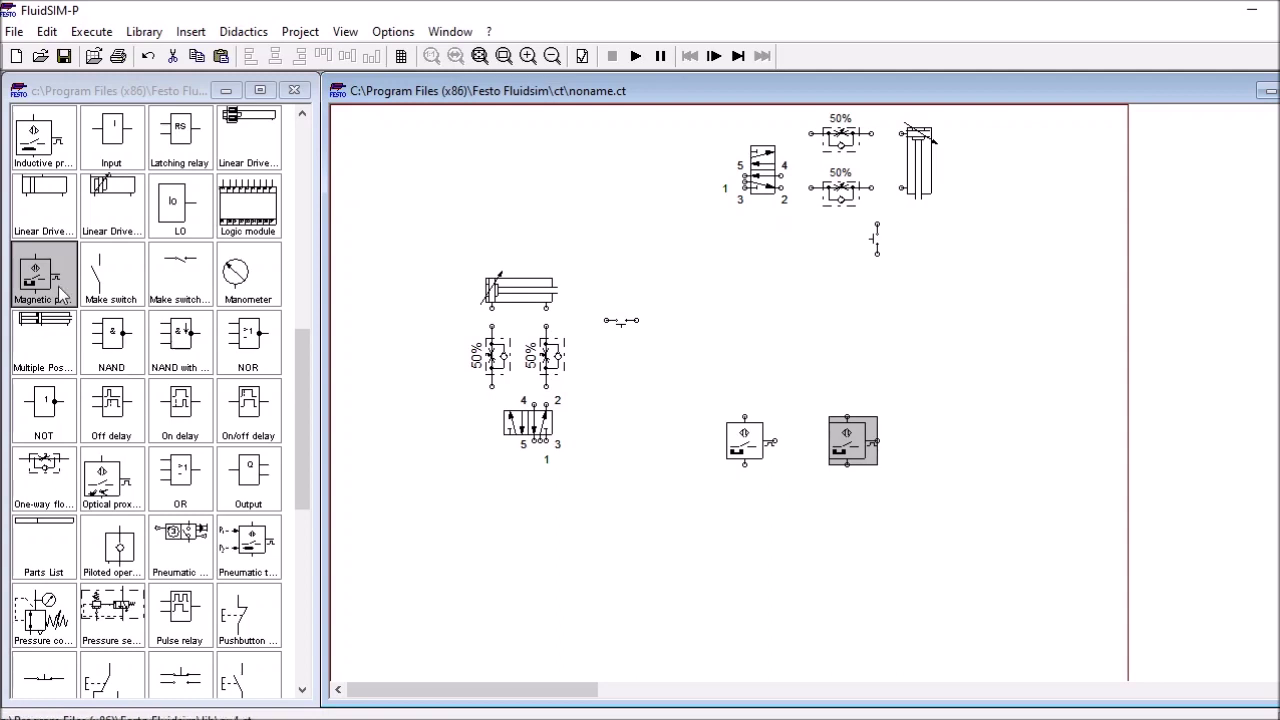
left_click_drag(60, 292, 975, 451)
left_click_drag(40, 282, 1082, 445)
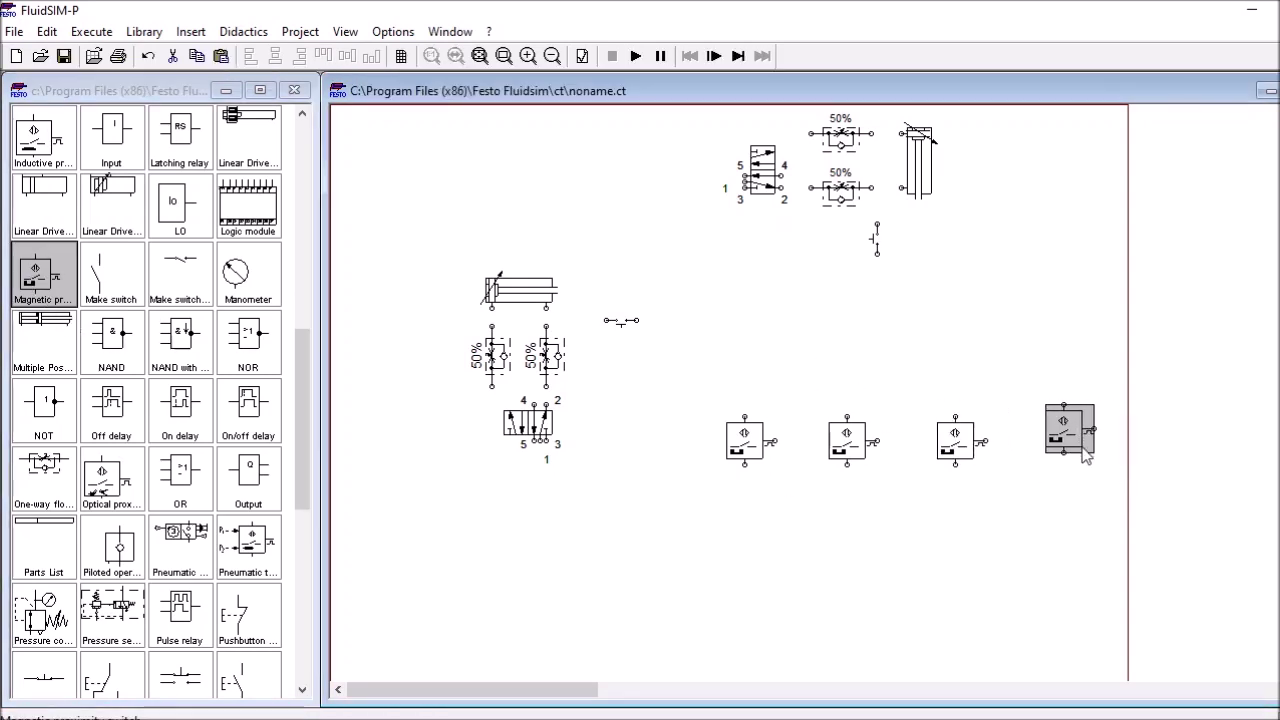
left_click(1033, 557)
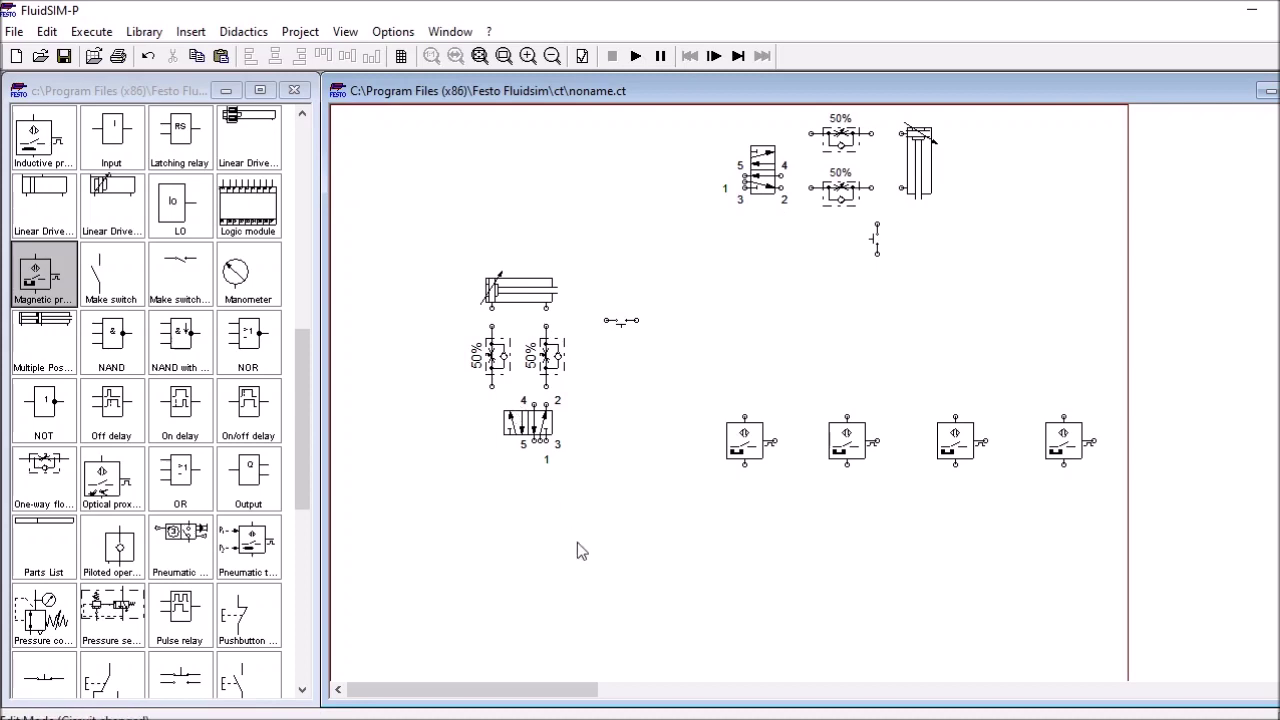
Place four valve solenoids in a row, one beneath each magnetic proximity switch
scroll(525, 452, "down", 3)
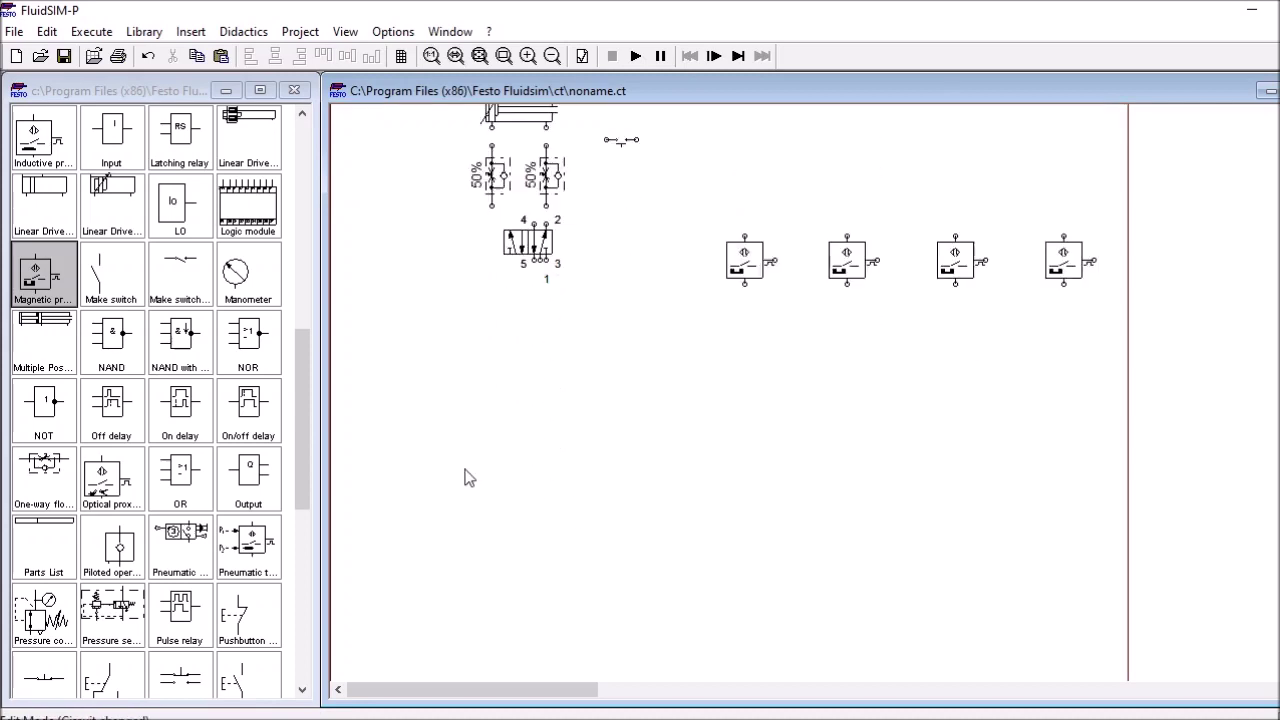
scroll(68, 555, "down", 2)
scroll(68, 555, "down", 6)
left_click_drag(44, 665, 754, 457)
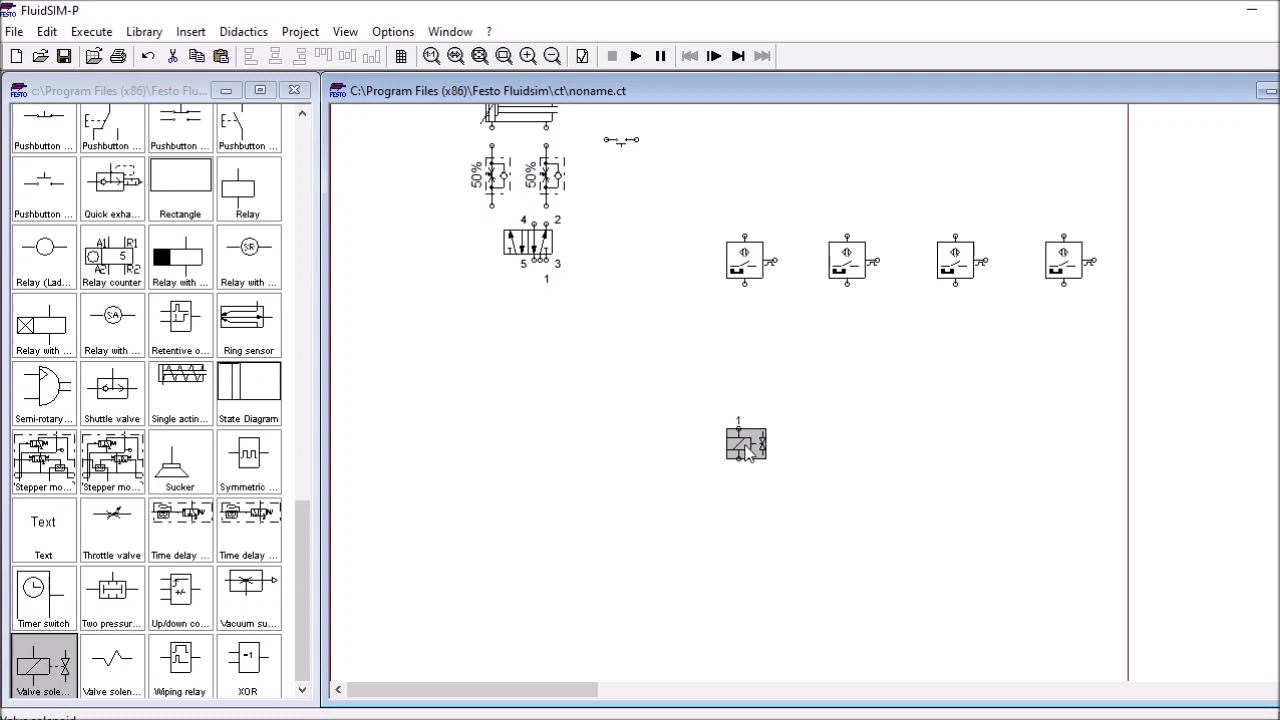
left_click_drag(55, 662, 848, 441)
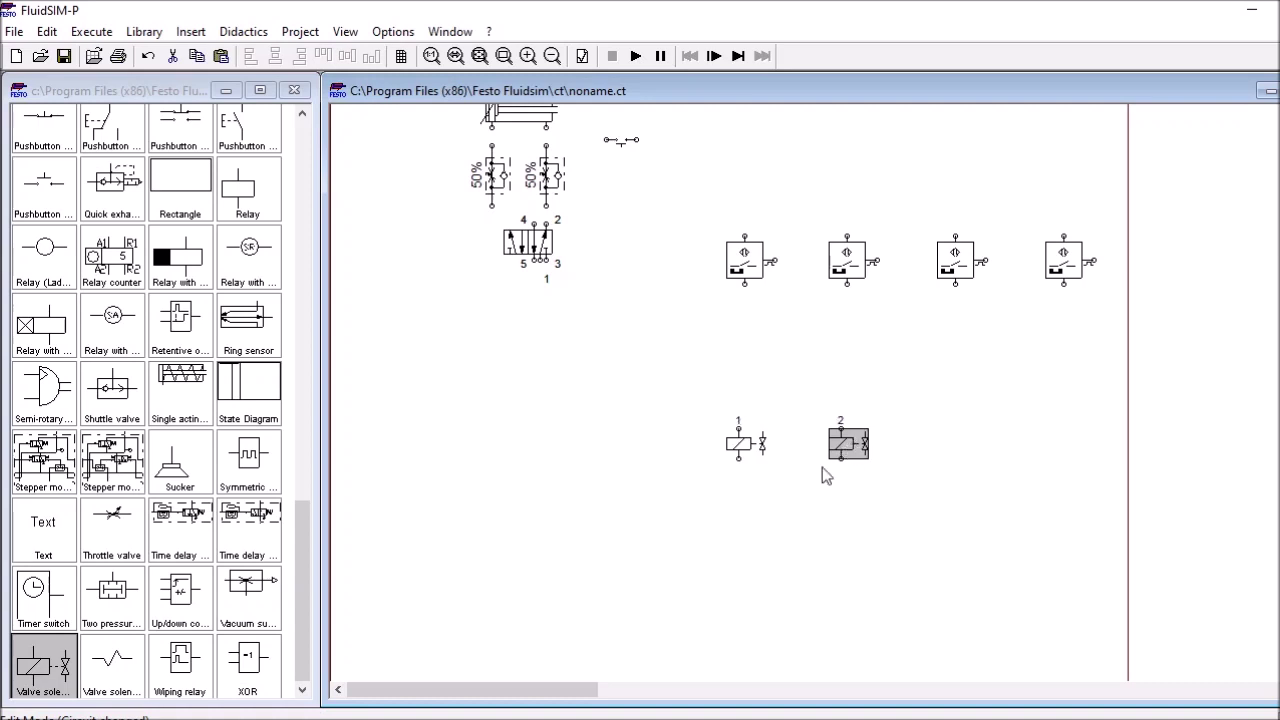
left_click_drag(50, 662, 957, 445)
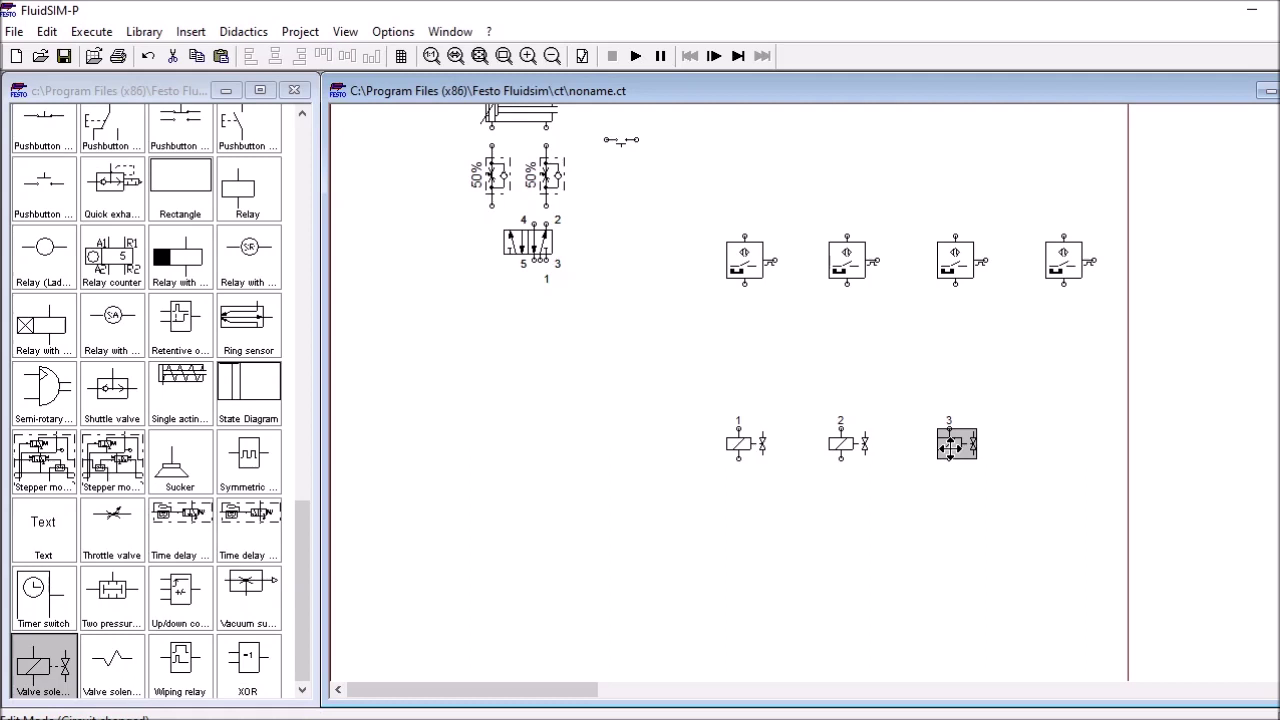
left_click_drag(60, 658, 1066, 444)
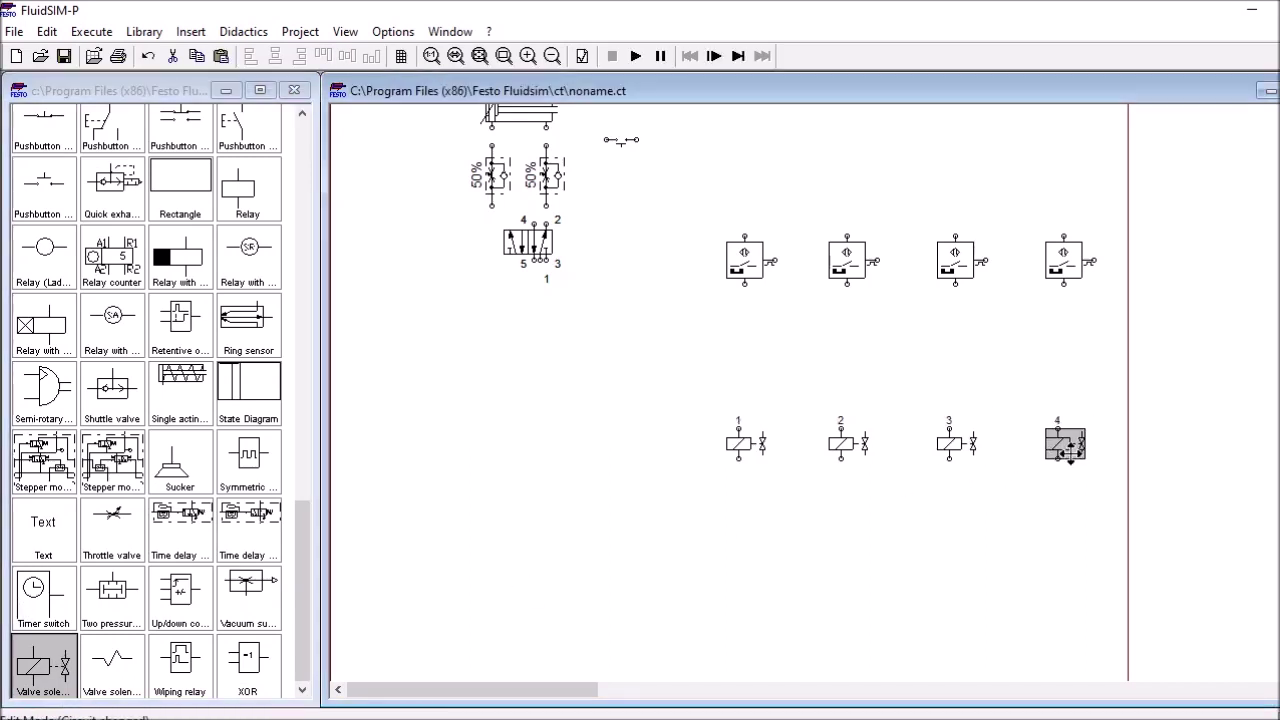
left_click(1045, 521)
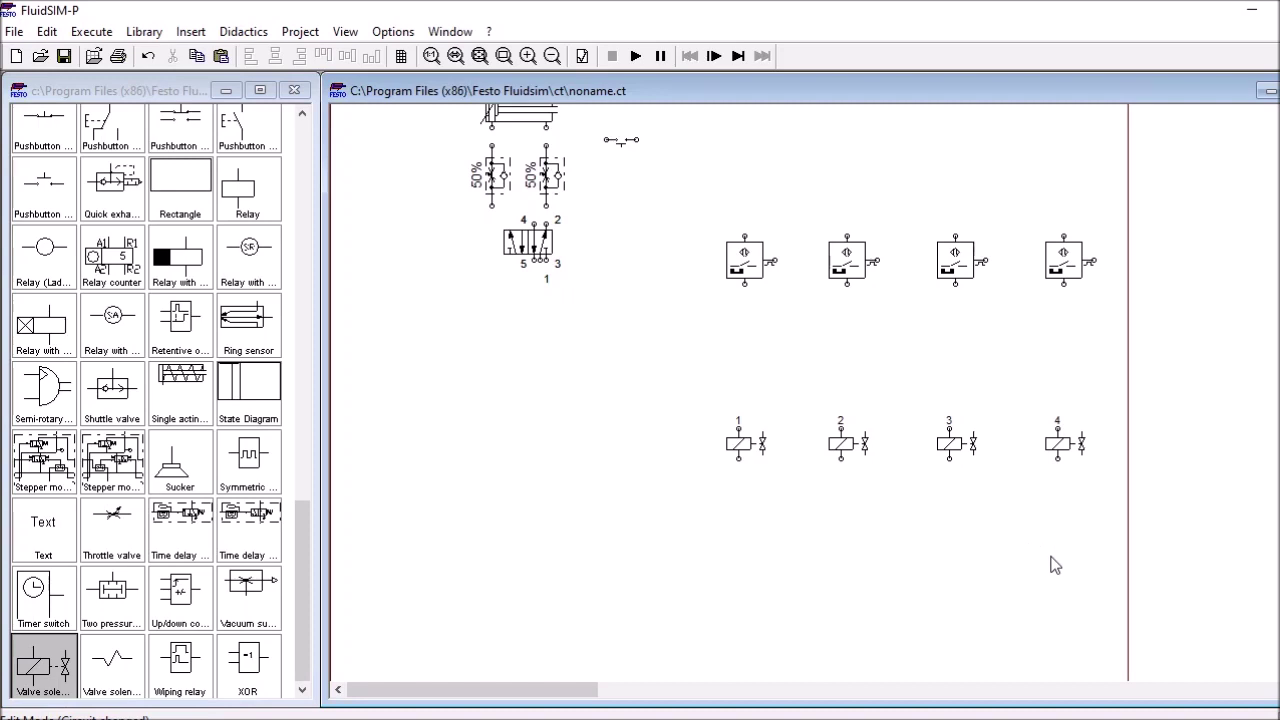
Move all four valve solenoids together further down, aligned under the proximity switches
scroll(1017, 542, "up", 2)
left_click_drag(657, 497, 1118, 664)
left_click_drag(950, 570, 955, 644)
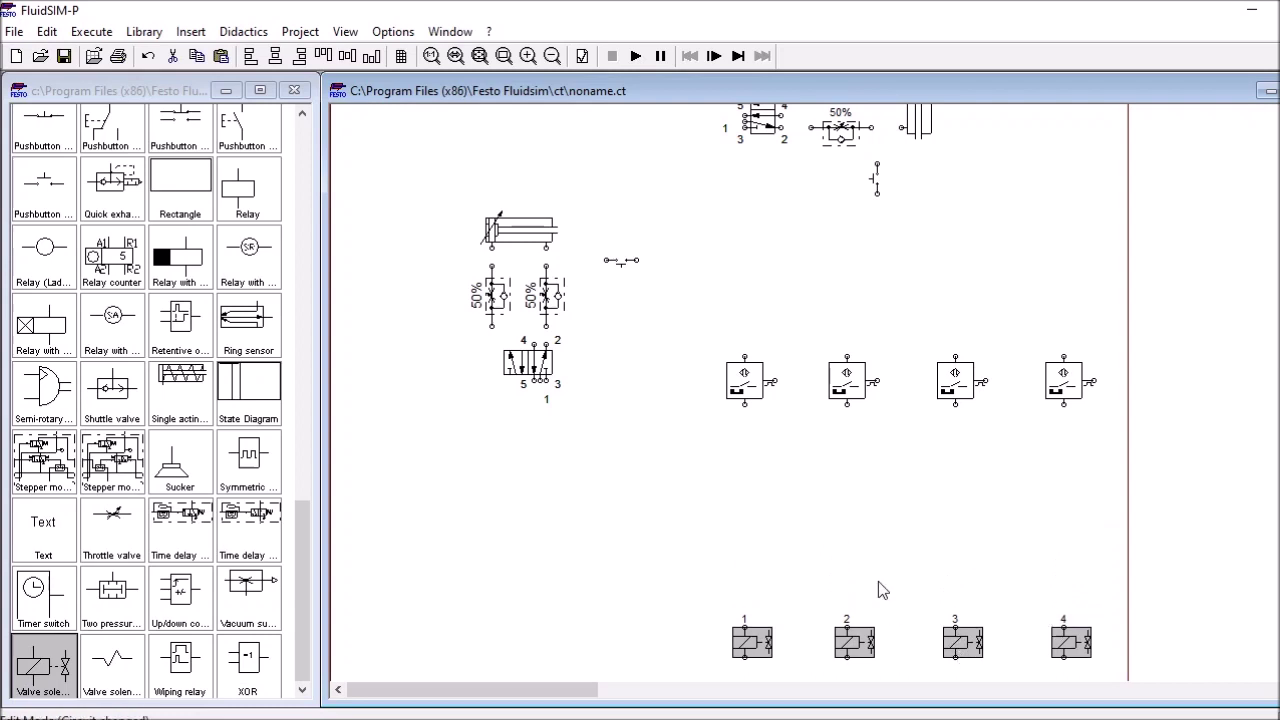
left_click_drag(852, 641, 851, 647)
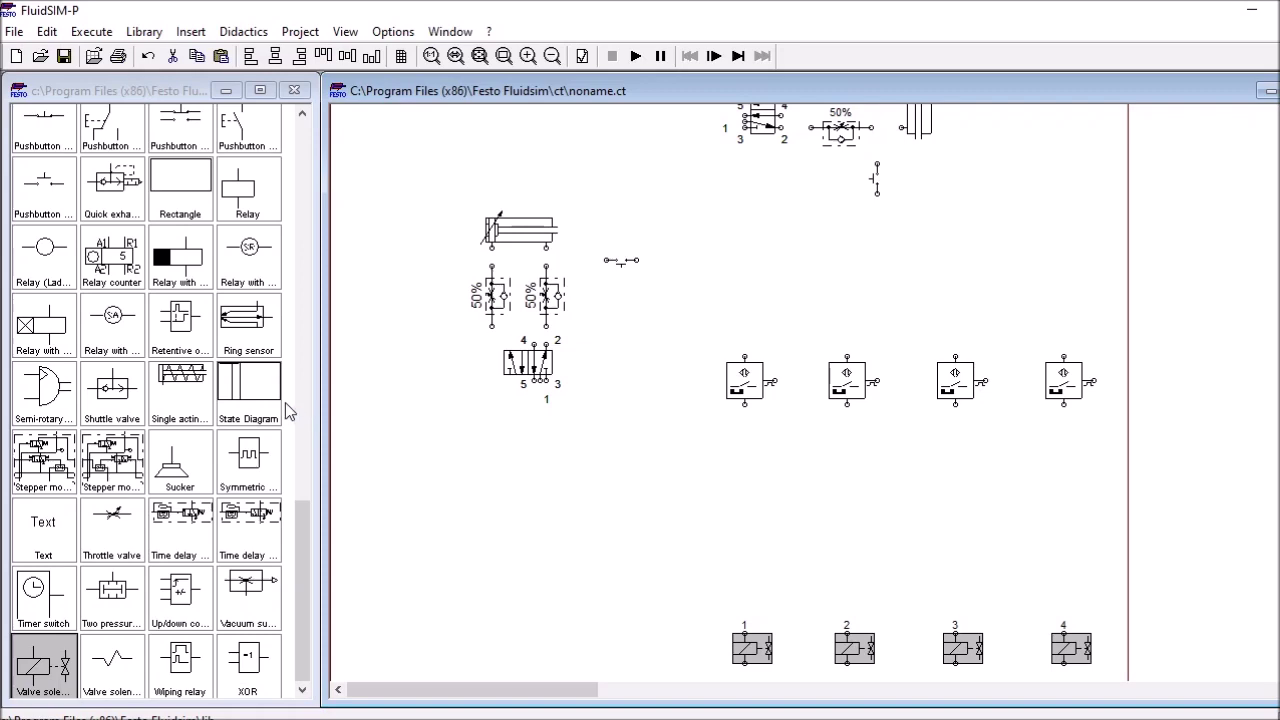
Add a FluidSIM input port above the valve solenoids and a FluidSIM output port stacked directly on top of it
scroll(212, 466, "up", 4)
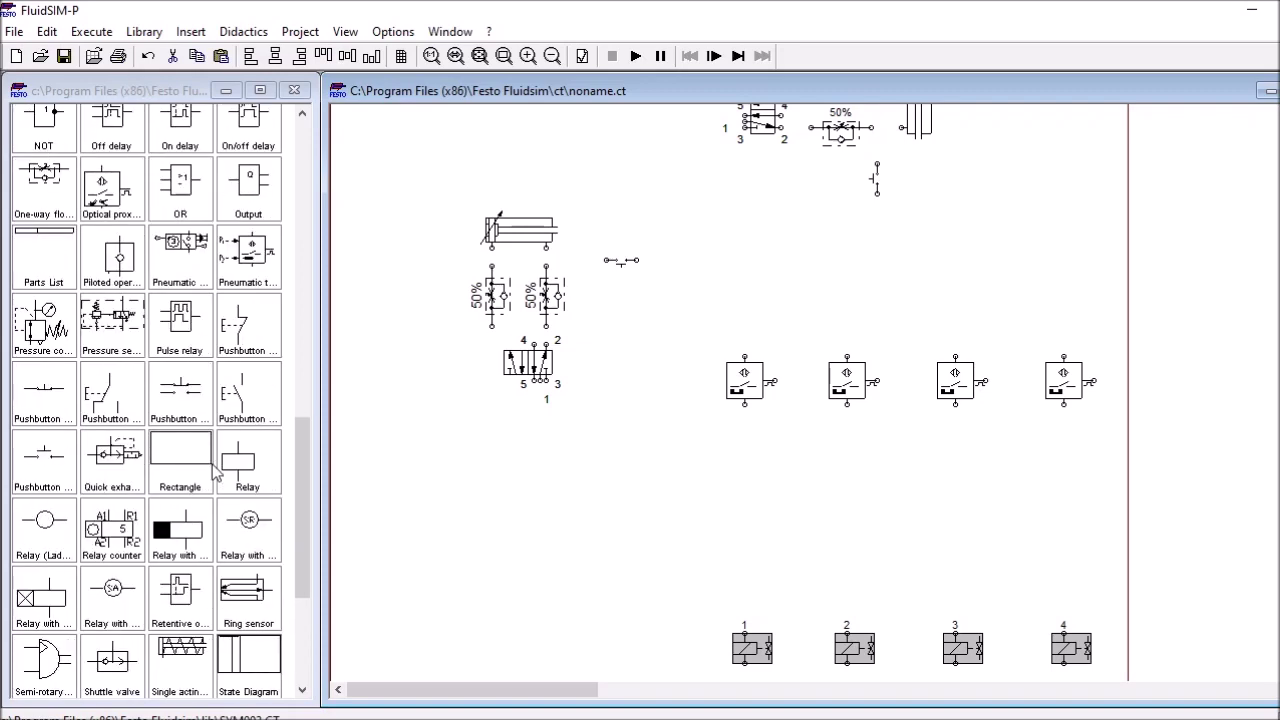
scroll(212, 472, "up", 7)
left_click_drag(253, 176, 901, 554)
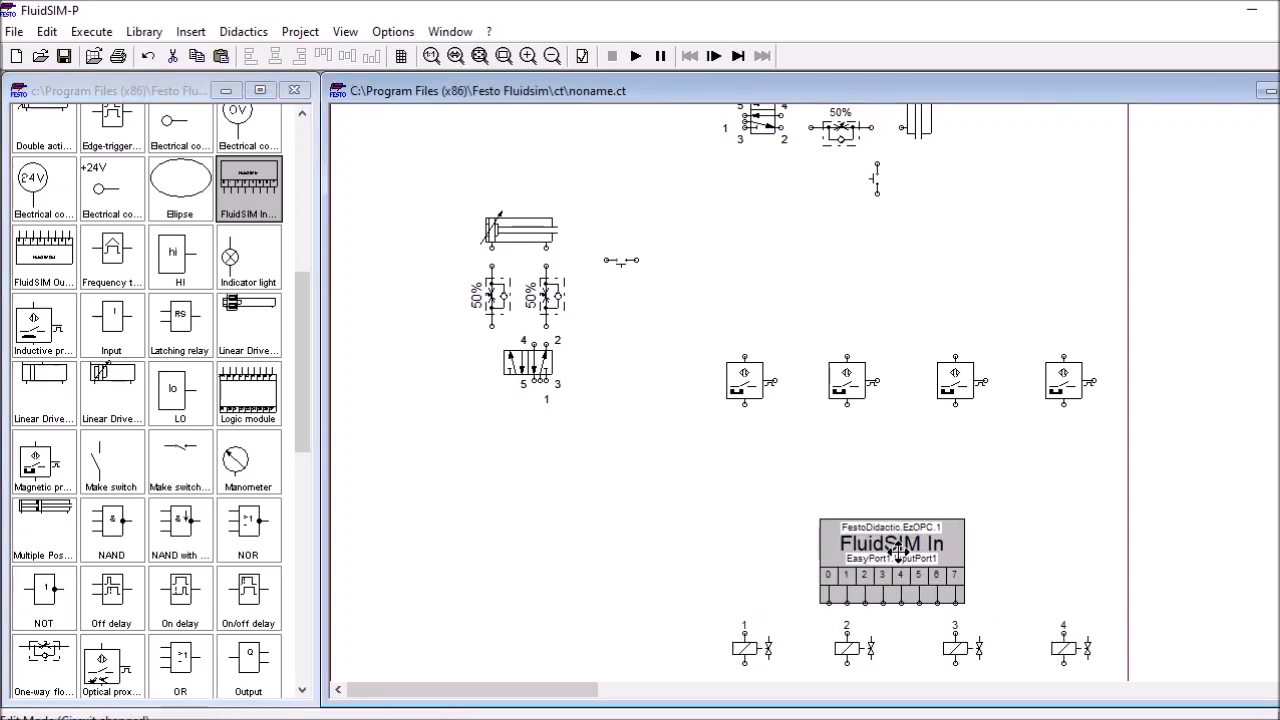
left_click_drag(48, 262, 899, 487)
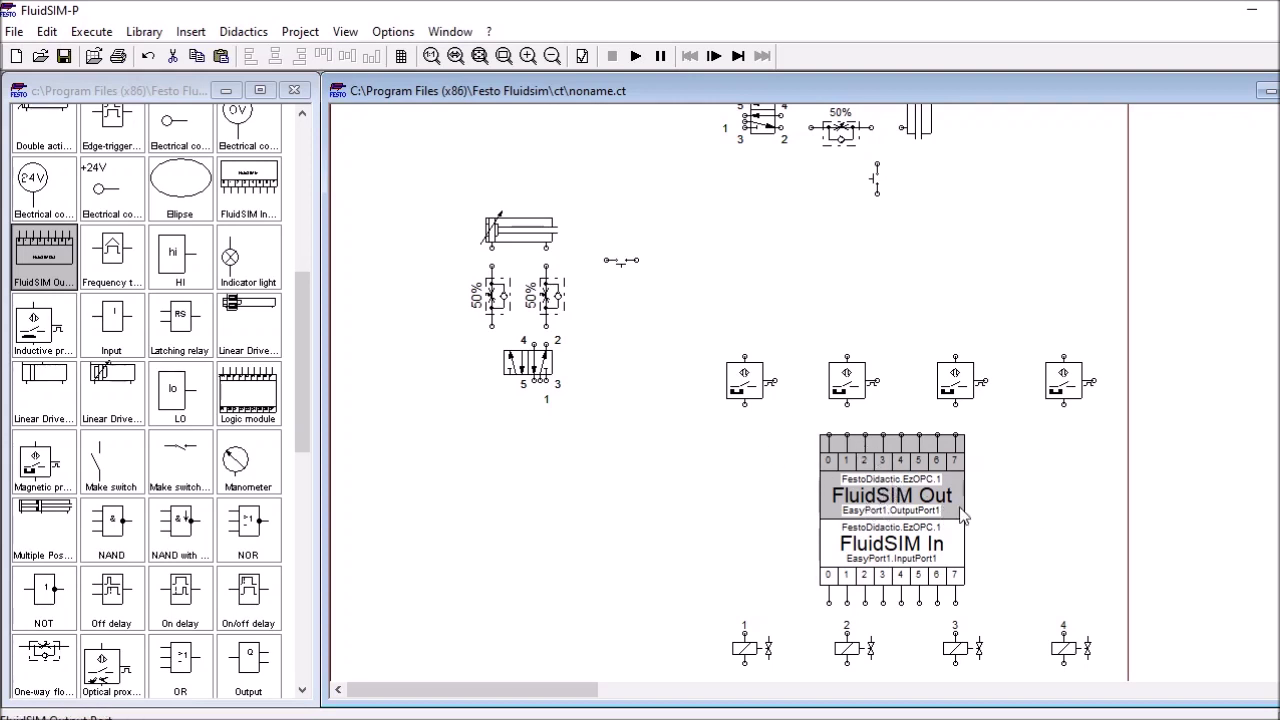
scroll(927, 628, "down", 3)
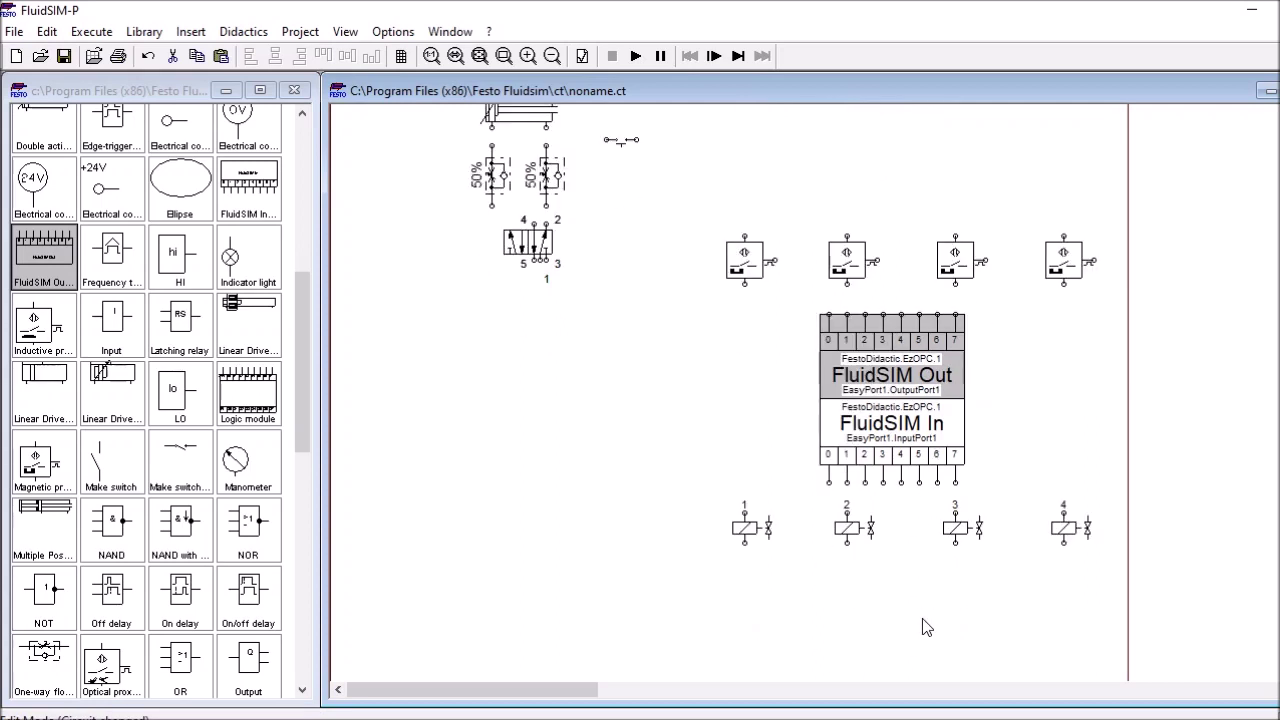
Shift the row of four valve solenoids slightly further down to leave more space beneath the FluidSIM input port
left_click_drag(671, 493, 1108, 620)
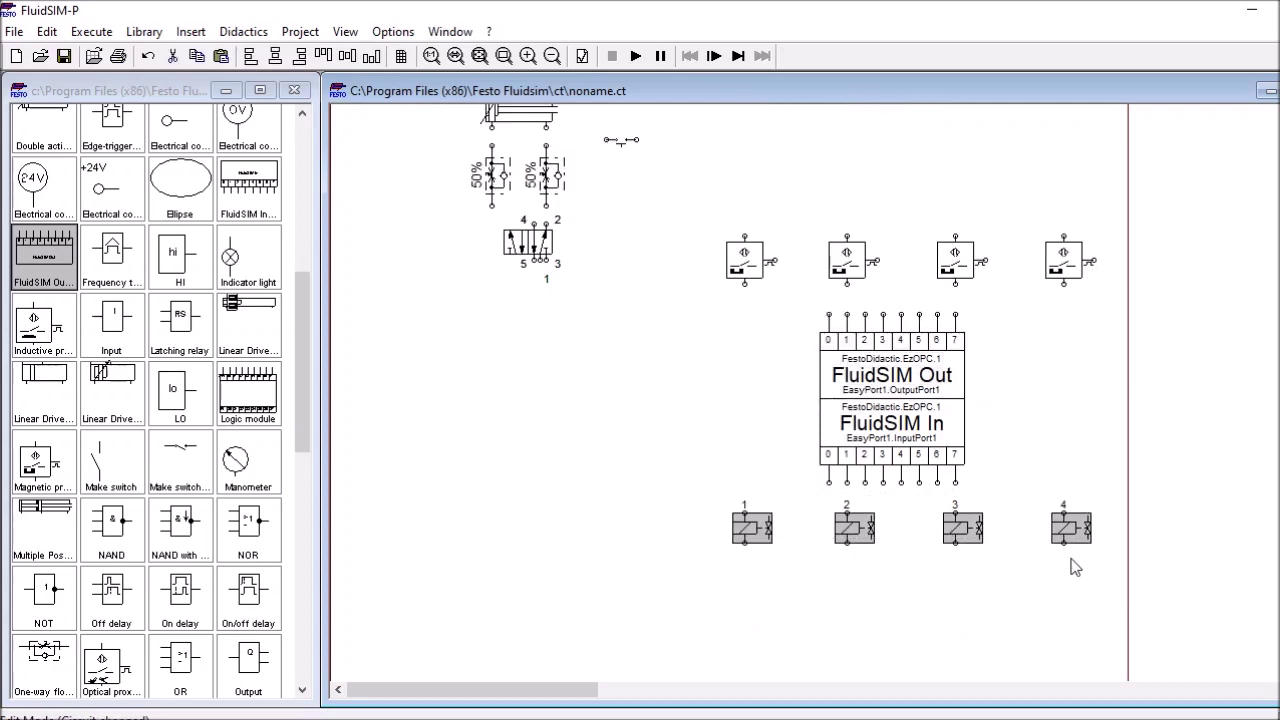
left_click_drag(1073, 532, 1071, 560)
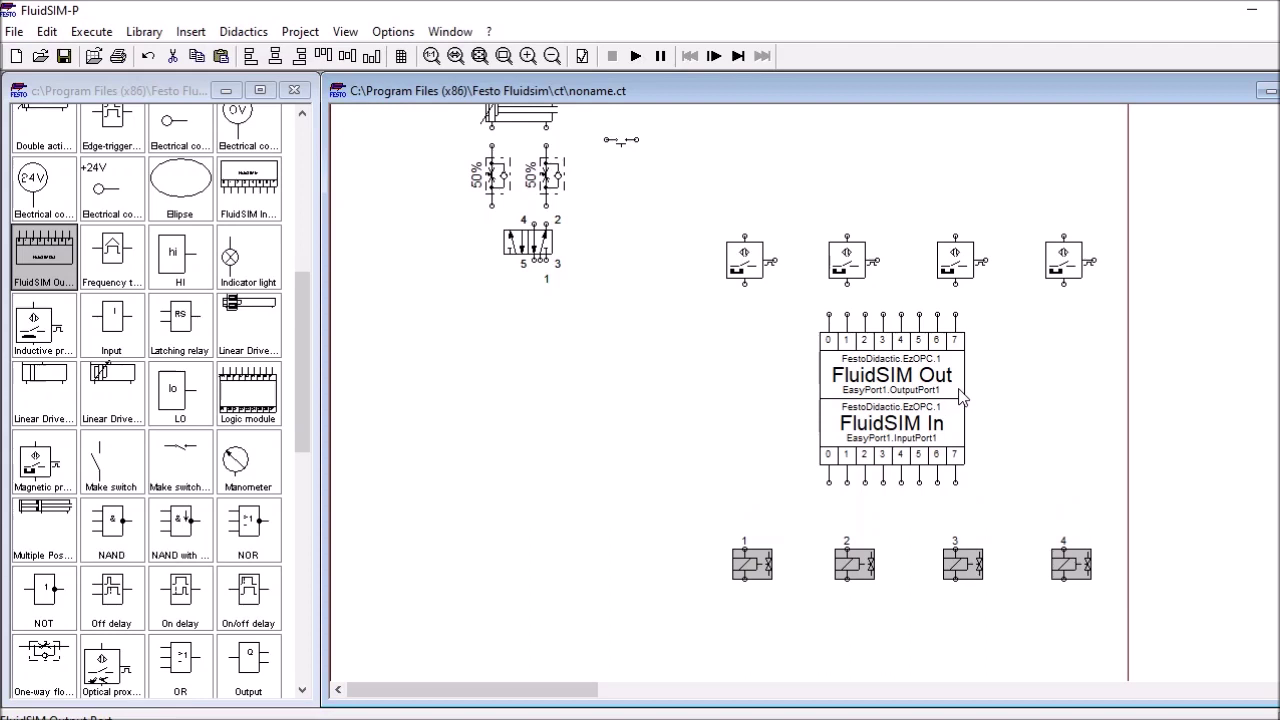
Connect the horizontal cylinder's two ports to its flow control valves, and those valves to ports 4 and 2 of the 5/n way valve
scroll(960, 398, "up", 3)
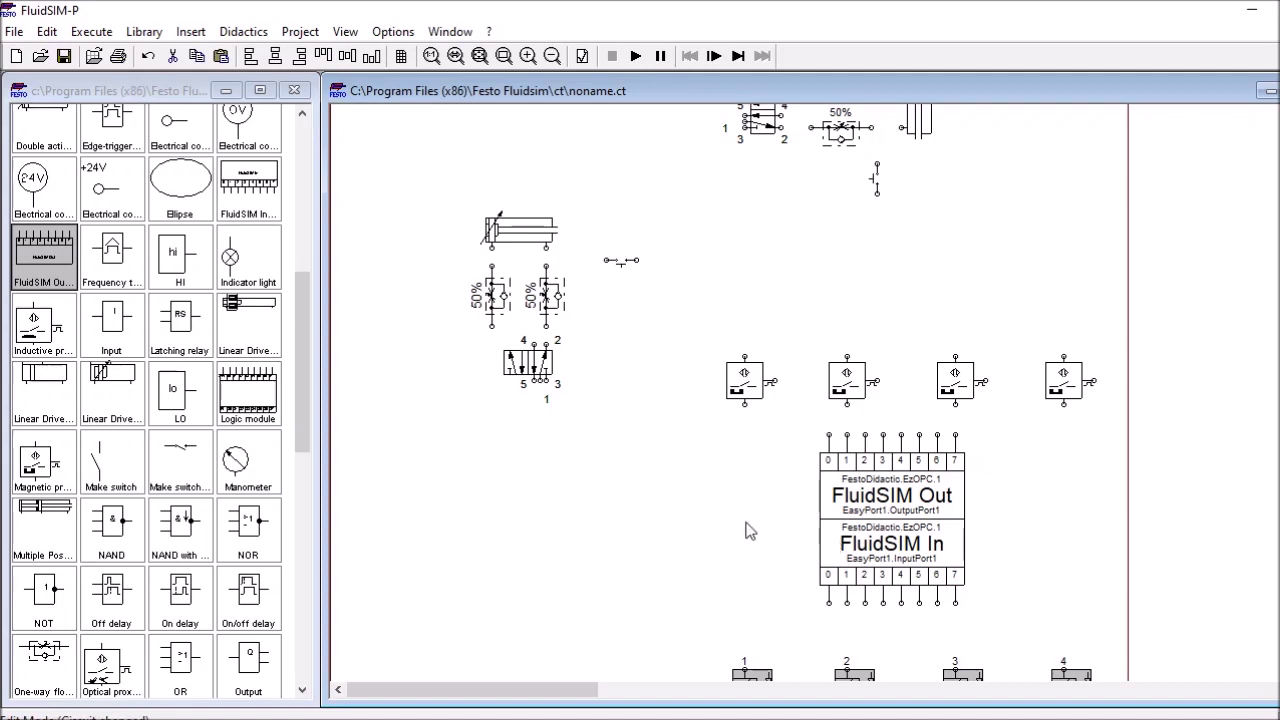
scroll(712, 402, "up", 1)
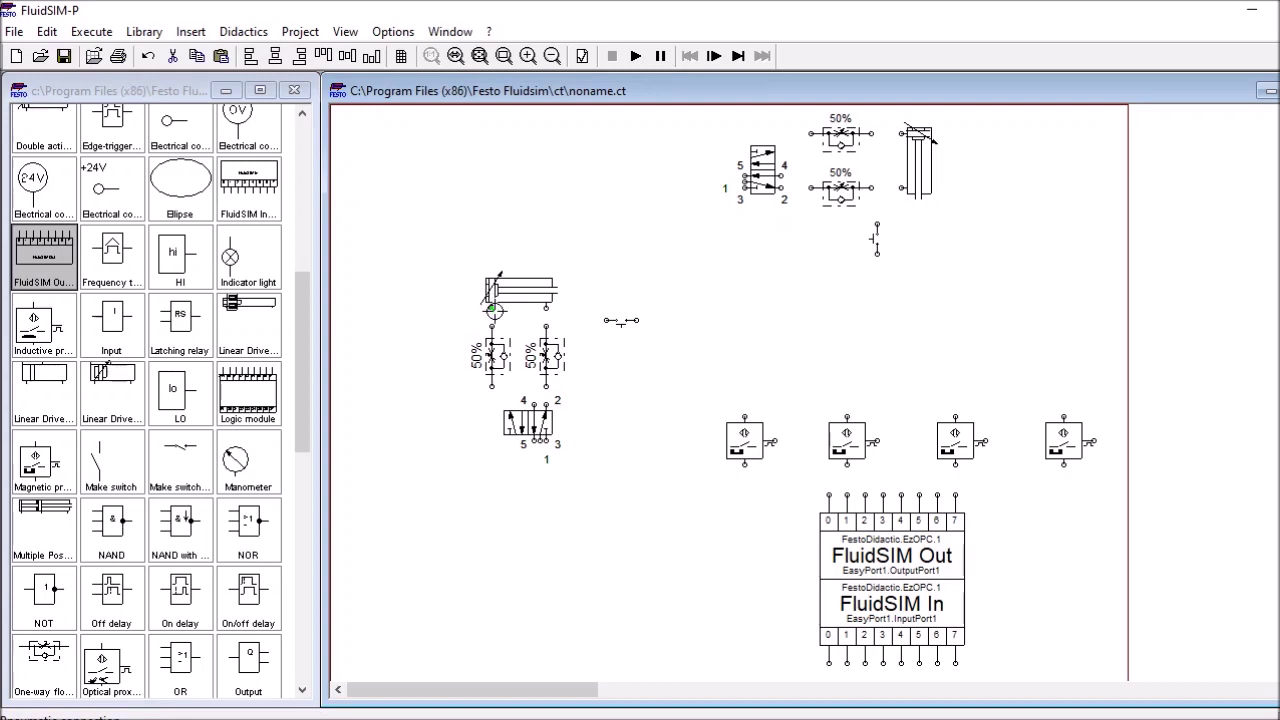
left_click_drag(491, 310, 491, 330)
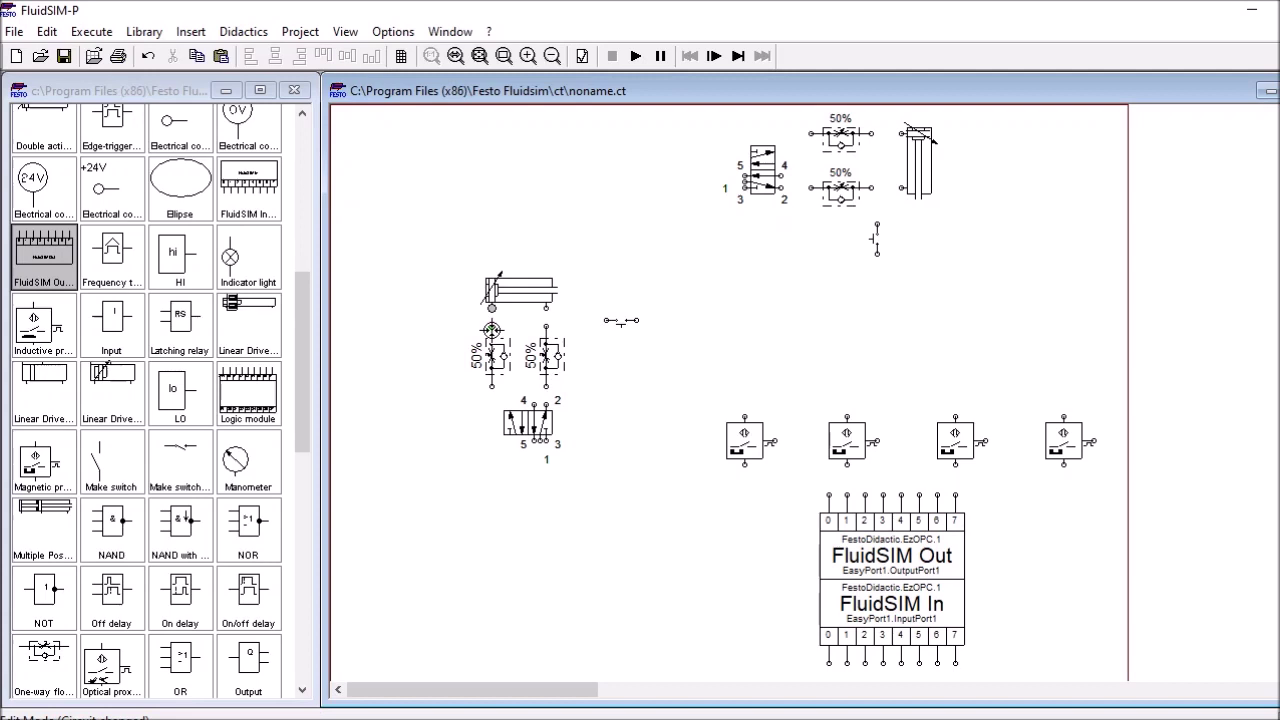
left_click_drag(547, 326, 545, 309)
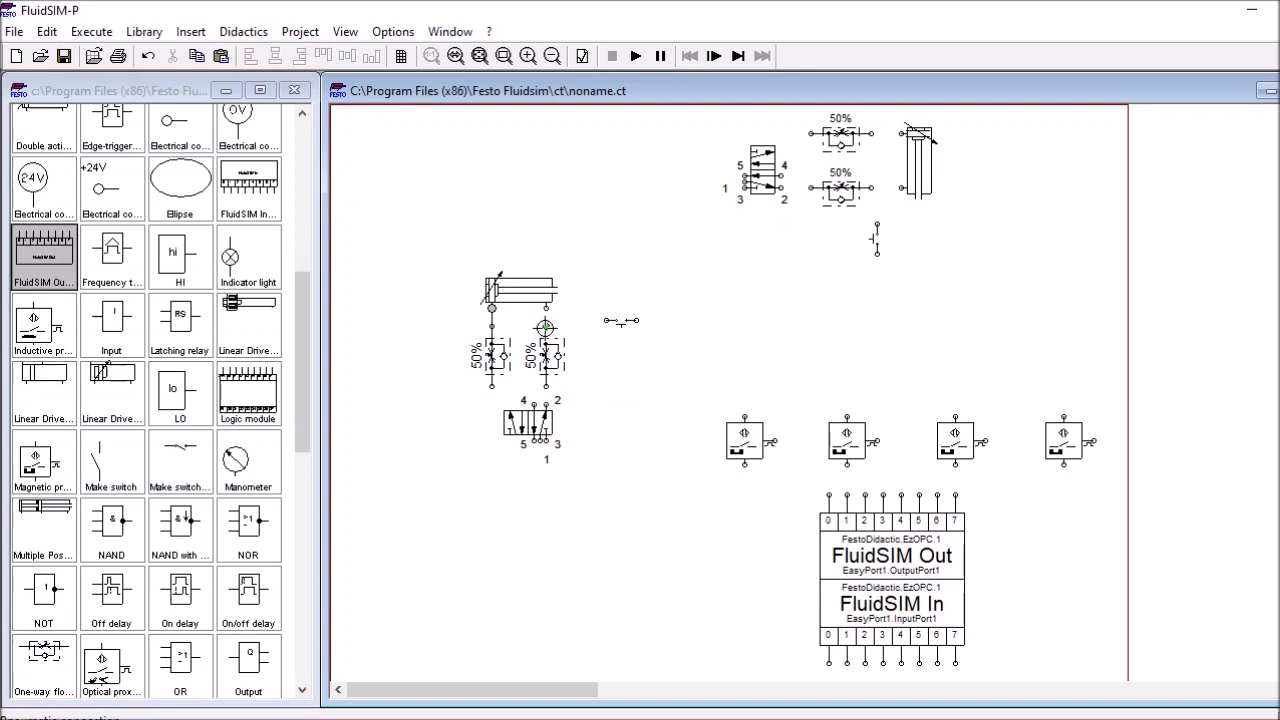
left_click_drag(546, 308, 546, 326)
left_click_drag(546, 386, 546, 401)
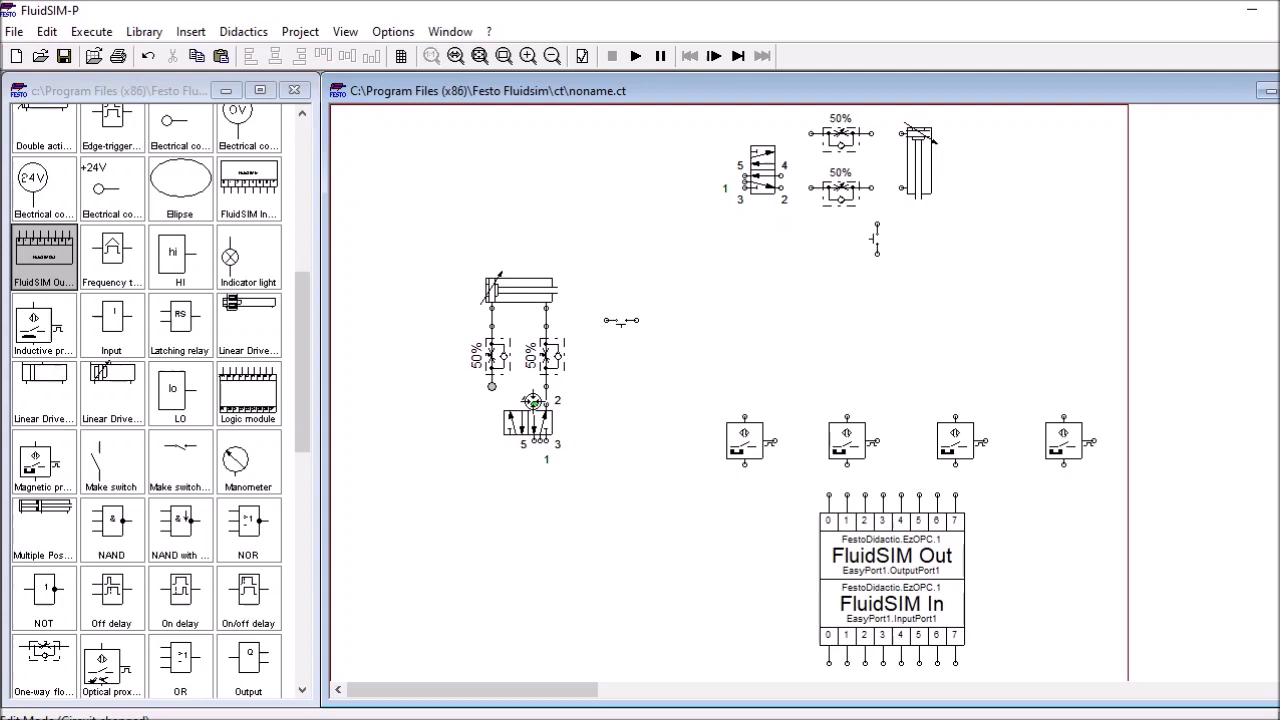
left_click_drag(533, 400, 491, 386)
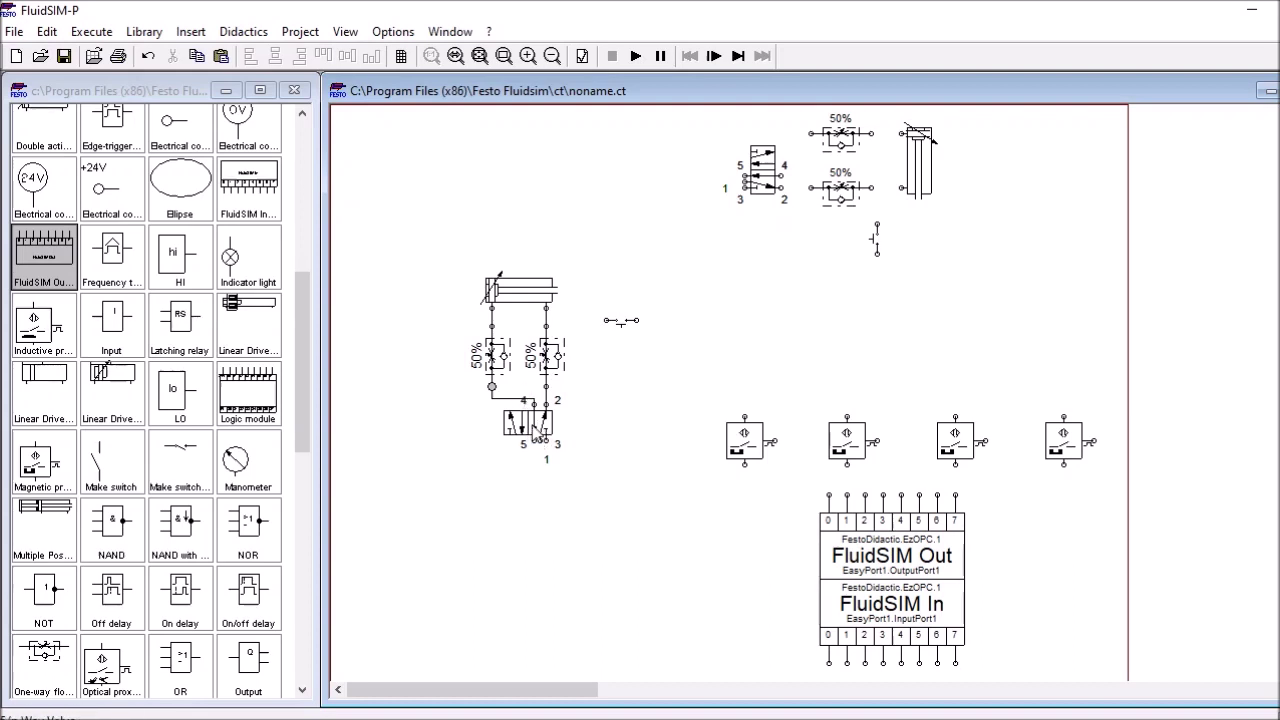
Configure the horizontal cylinder's 5/n way valve with direct solenoid actuation on both its left and right sides
double_click(536, 428)
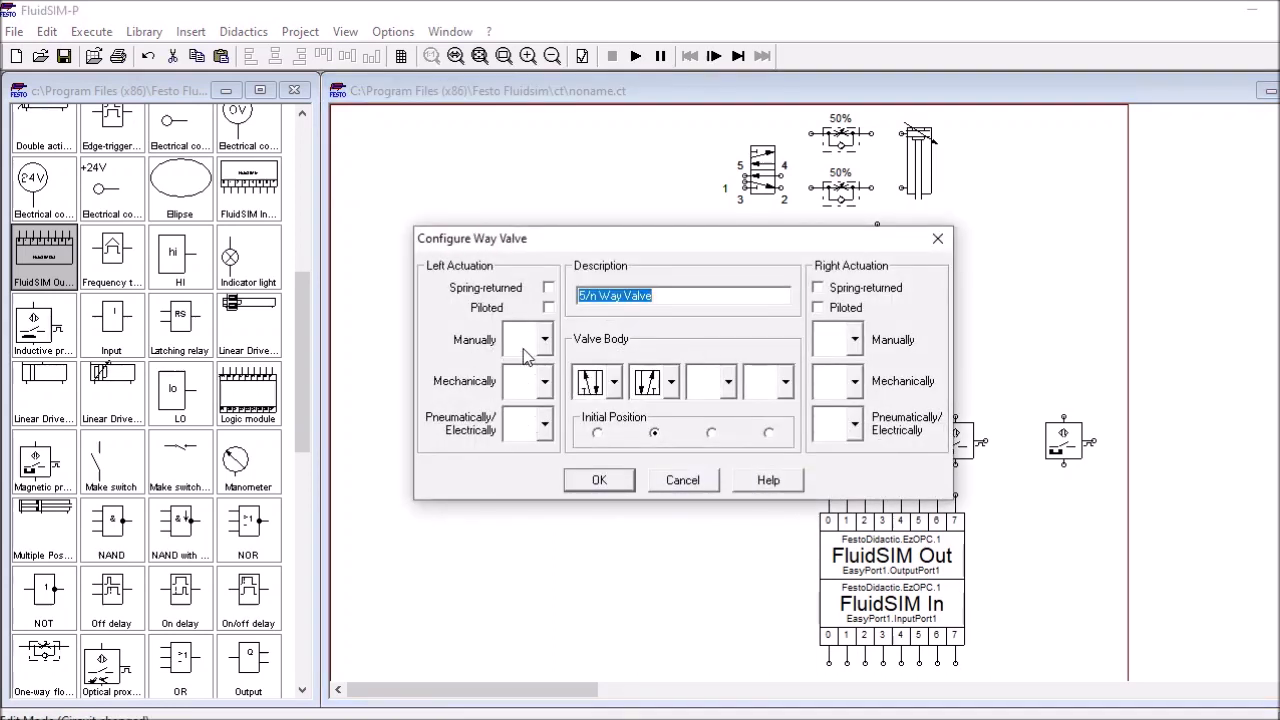
left_click(545, 426)
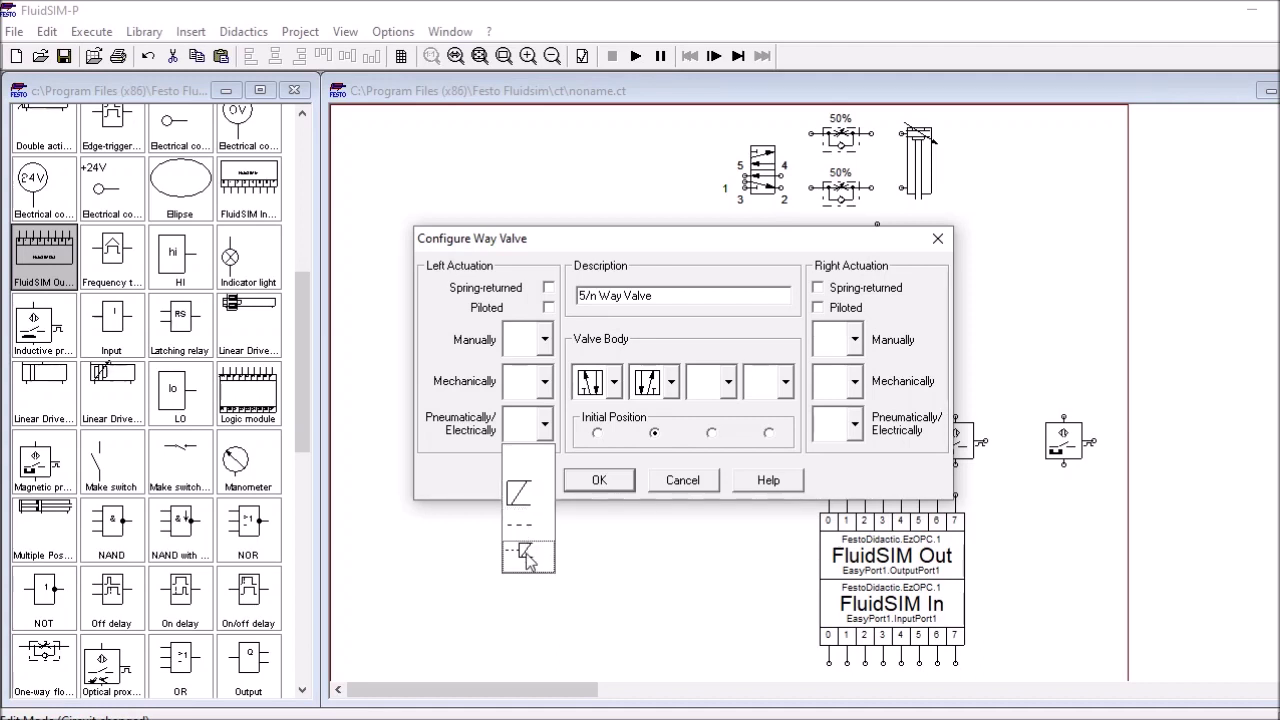
left_click(522, 493)
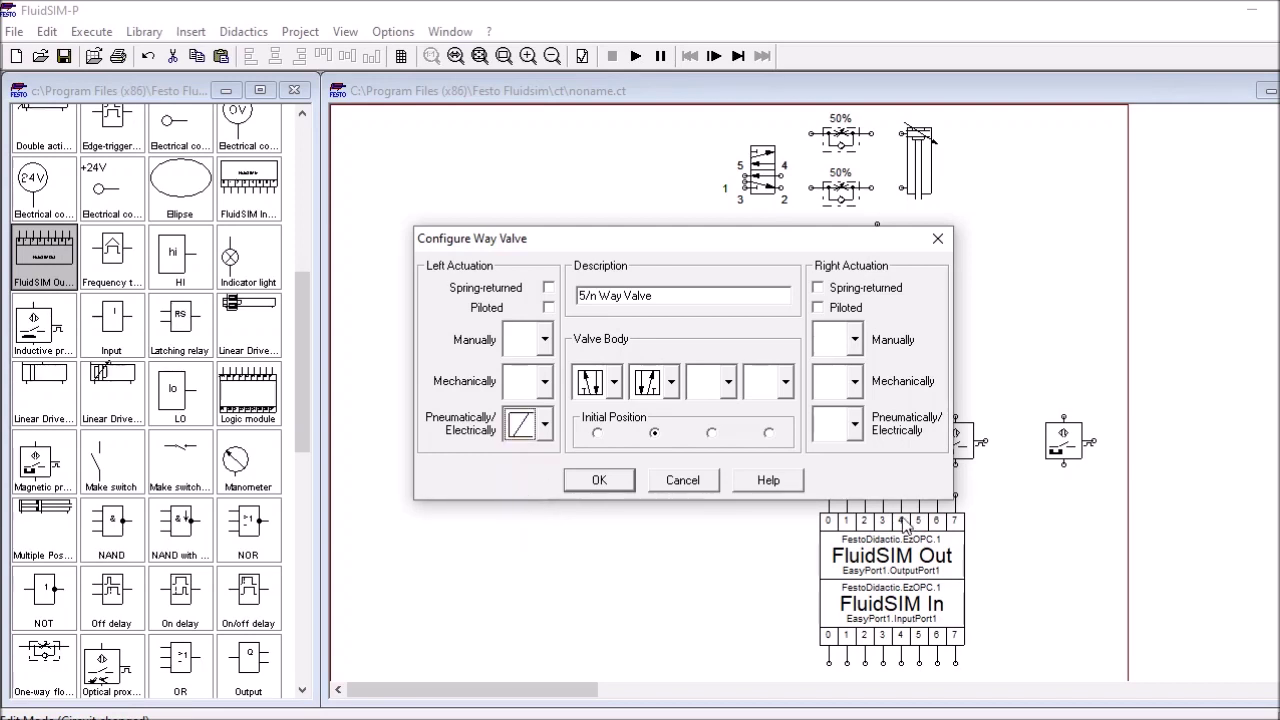
left_click(852, 430)
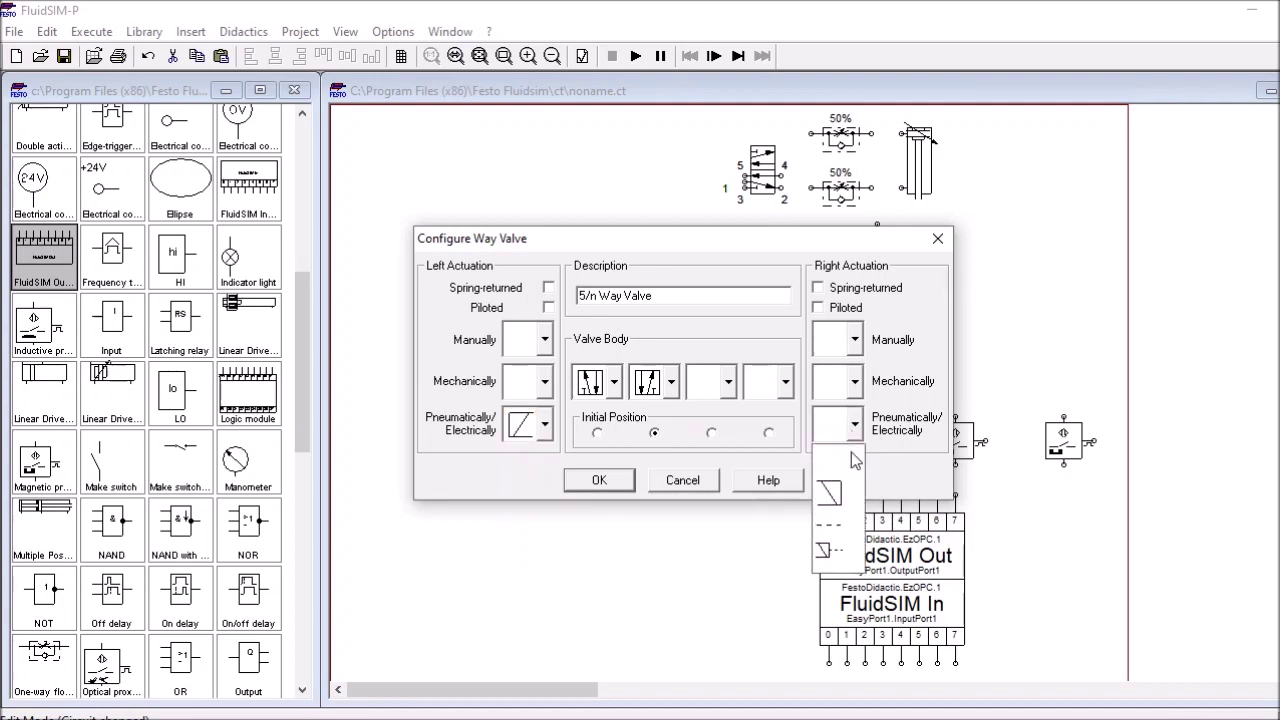
left_click(834, 491)
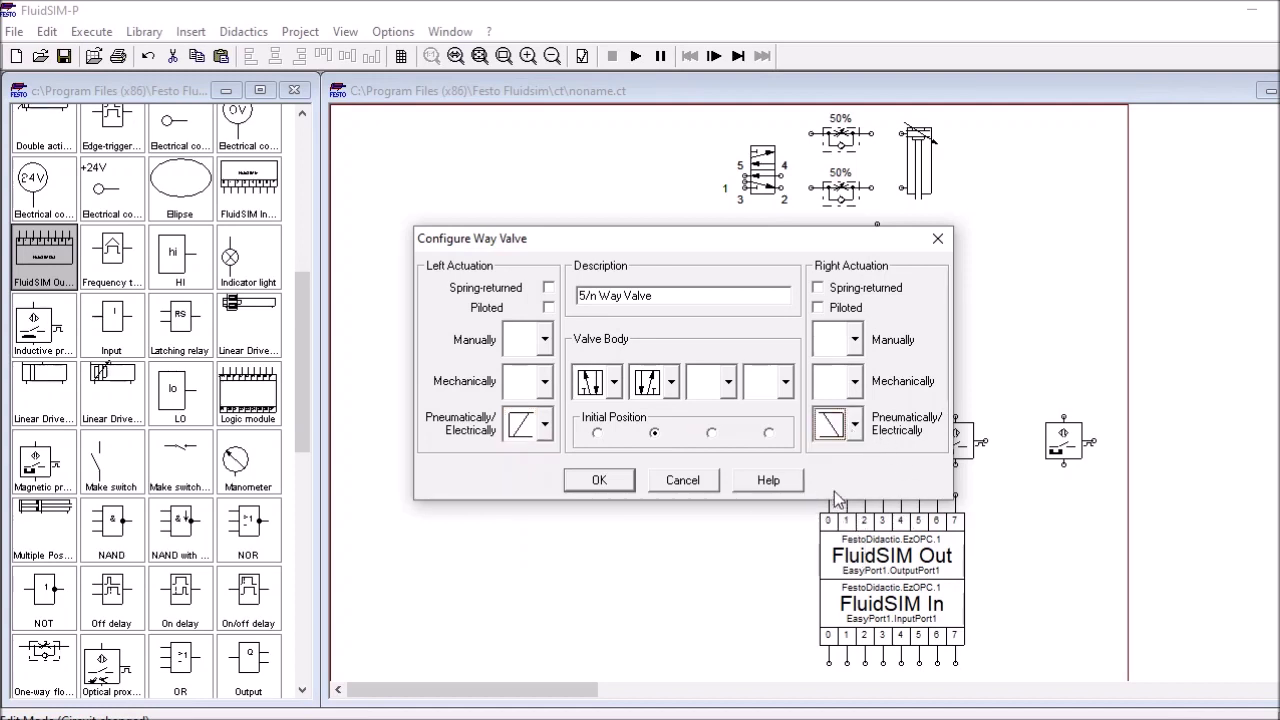
left_click(617, 486)
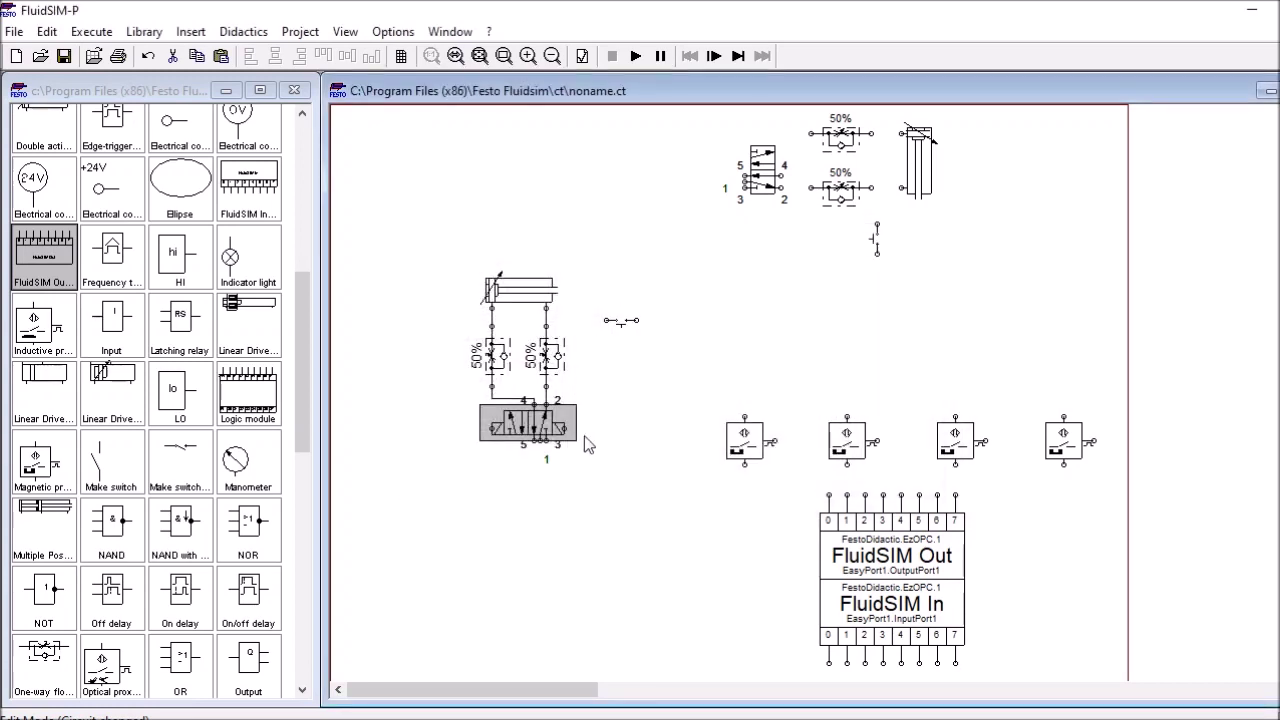
mouse_move(533, 340)
left_click(532, 493)
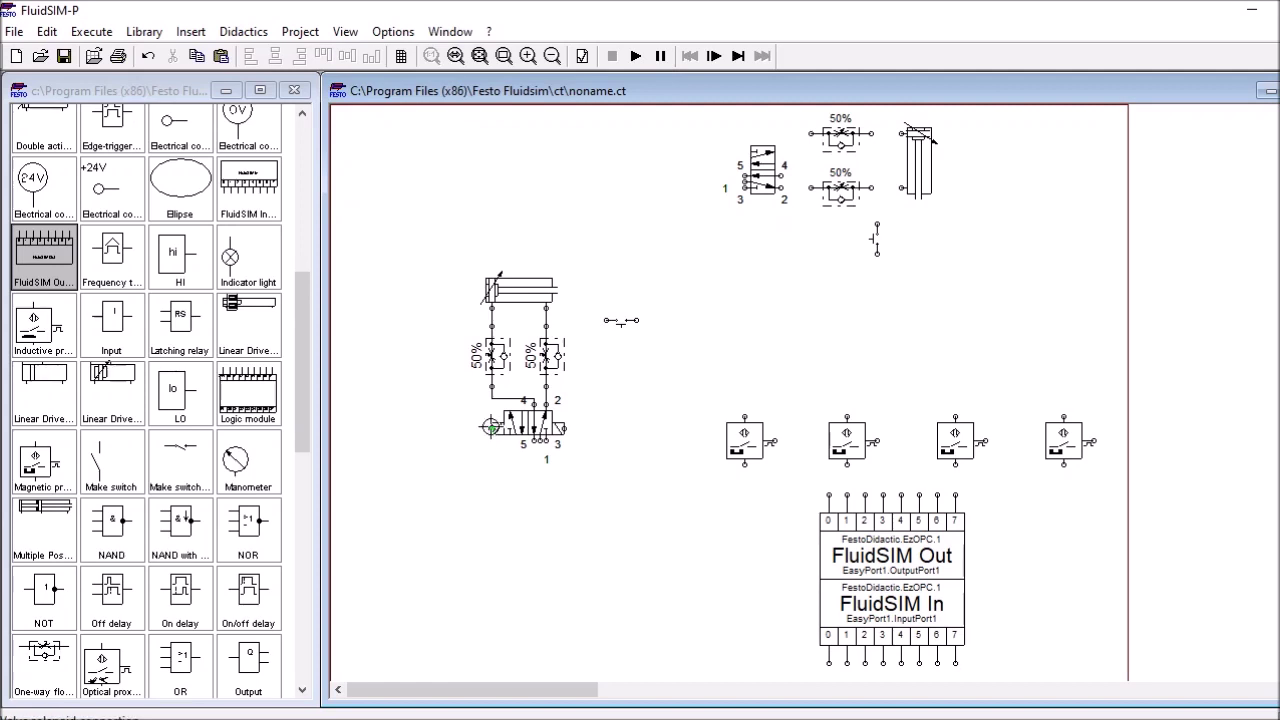
Label the way valve's left solenoid connection 1V+ and its right solenoid connection 1V-
double_click(492, 428)
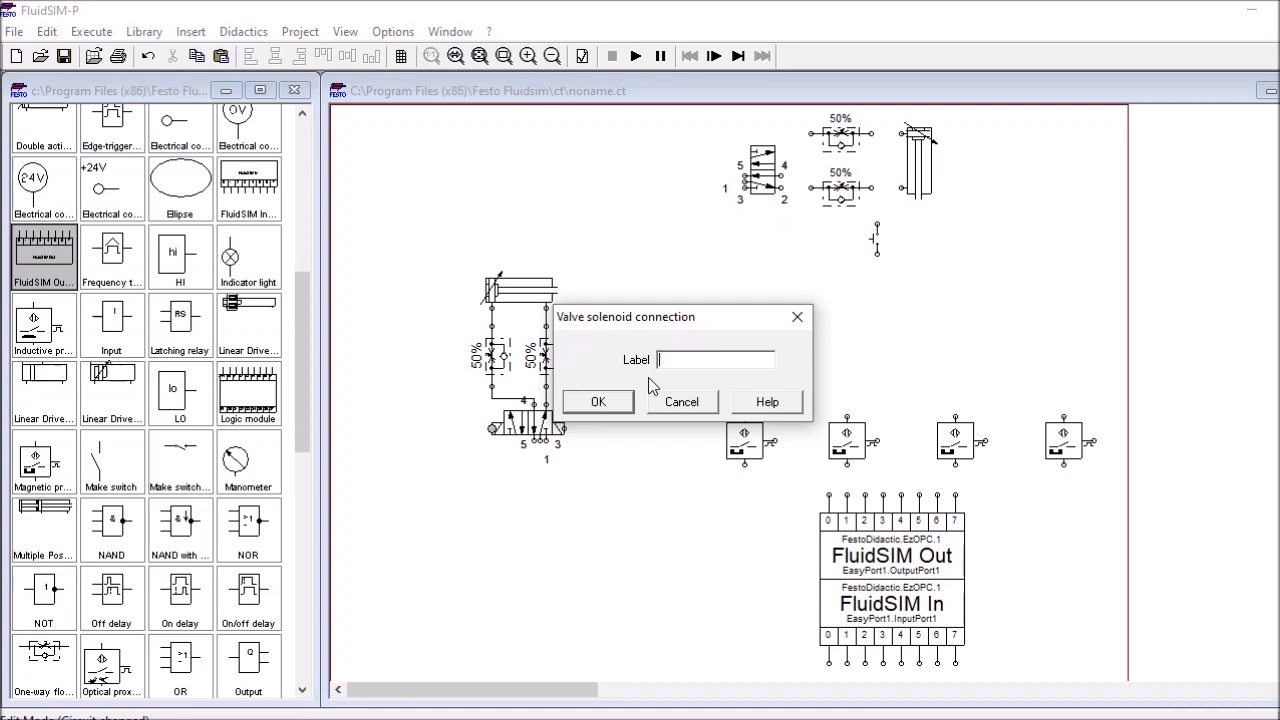
type("&v")
key("BackSpace")
key("BackSpace")
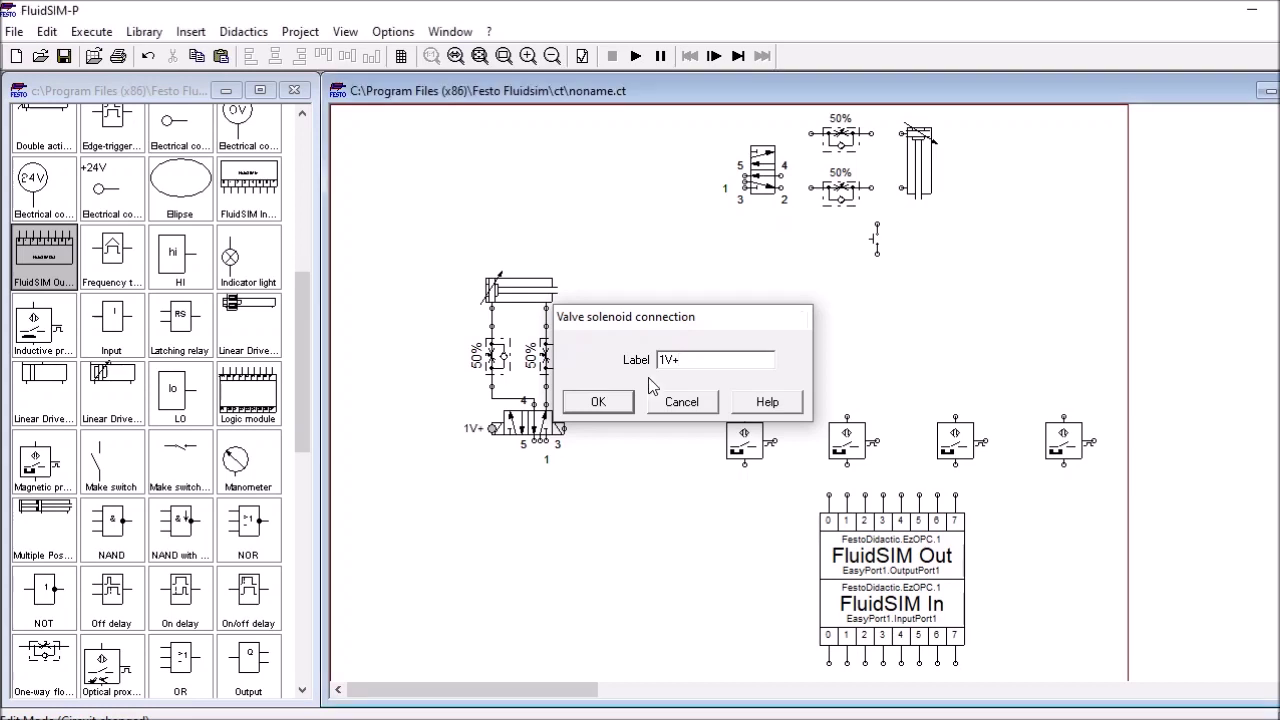
key("Return")
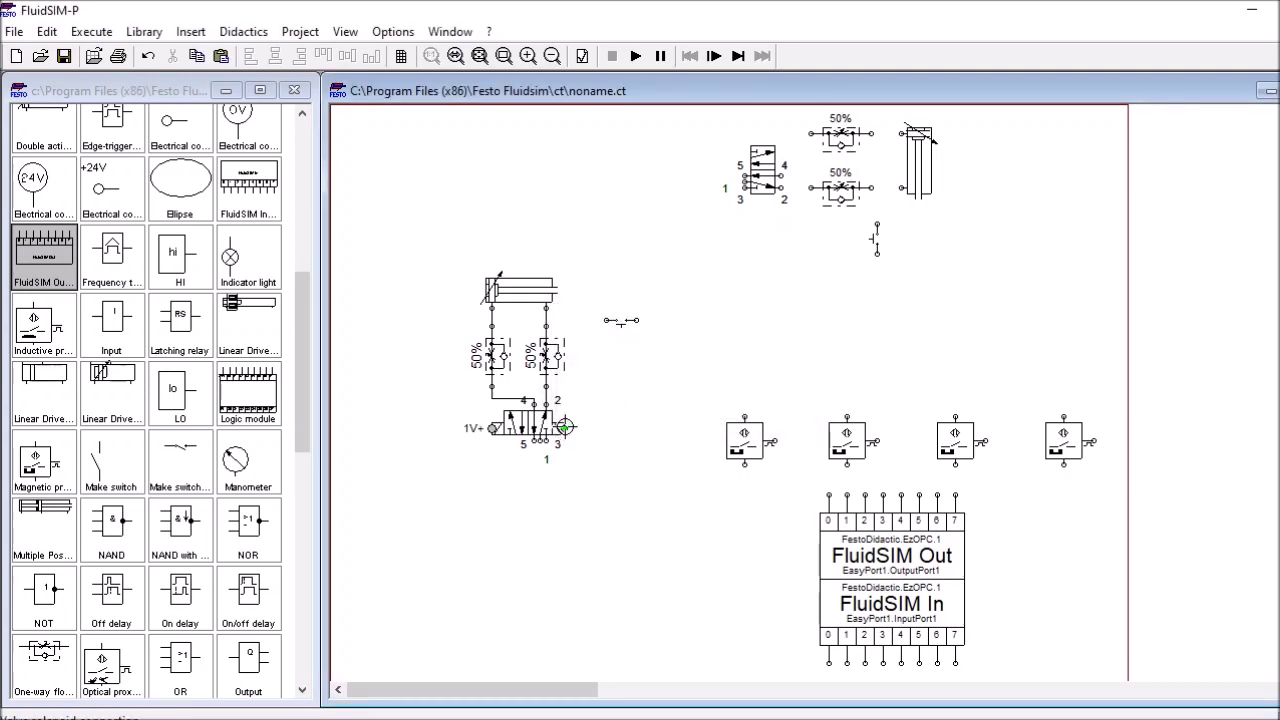
double_click(563, 430)
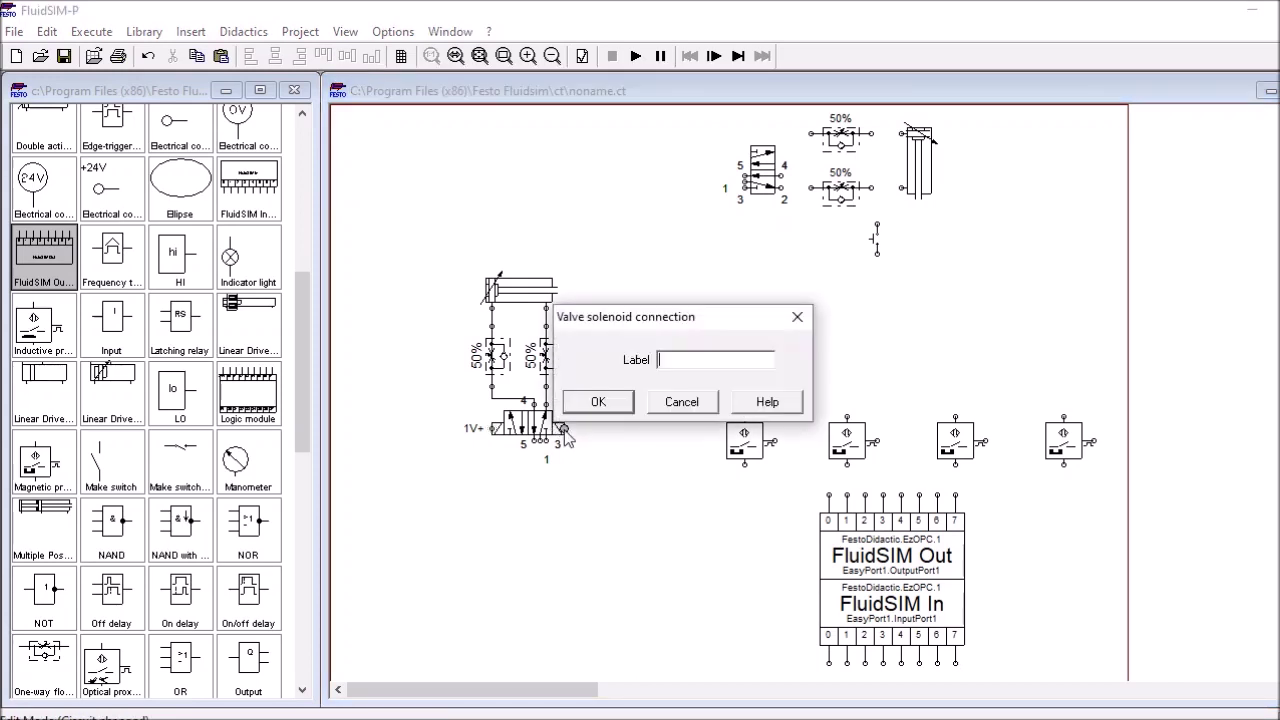
type("1V-")
key("Return")
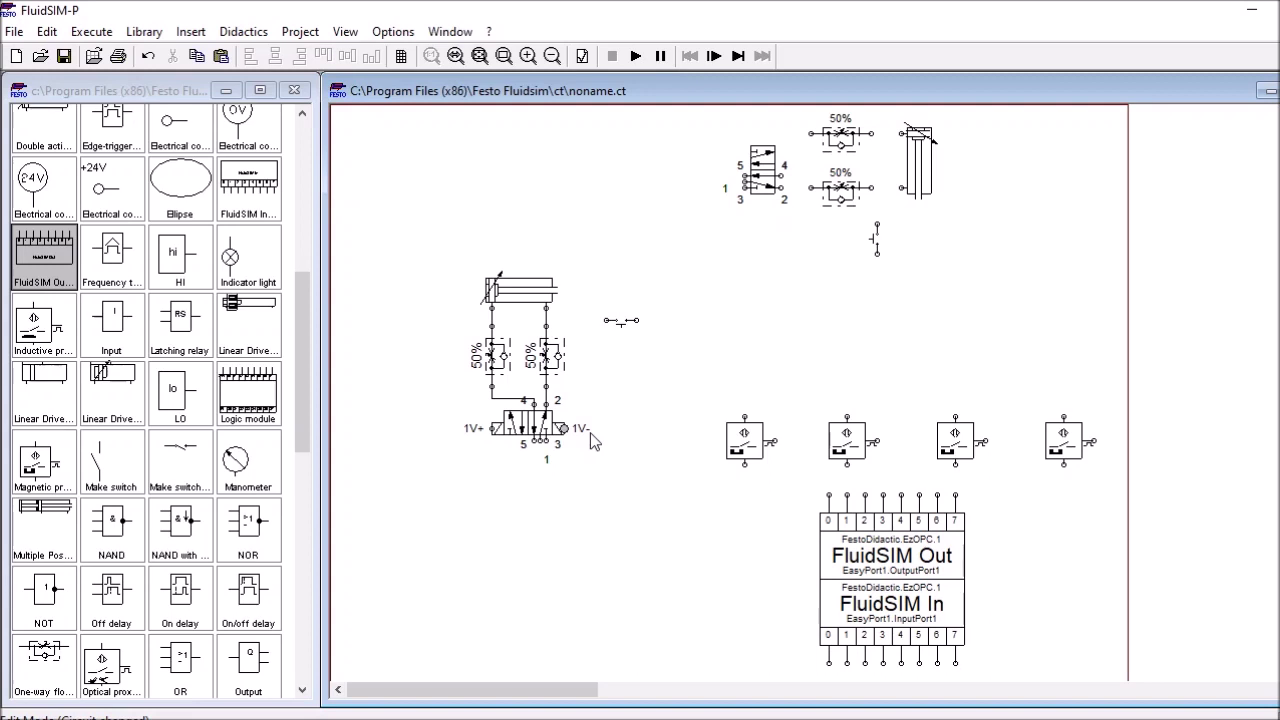
Add distance rule labels 1S0 at 0 mm and 1S1 at 100 mm to the horizontal cylinder, and move the rule beyond its rod end
mouse_move(521, 296)
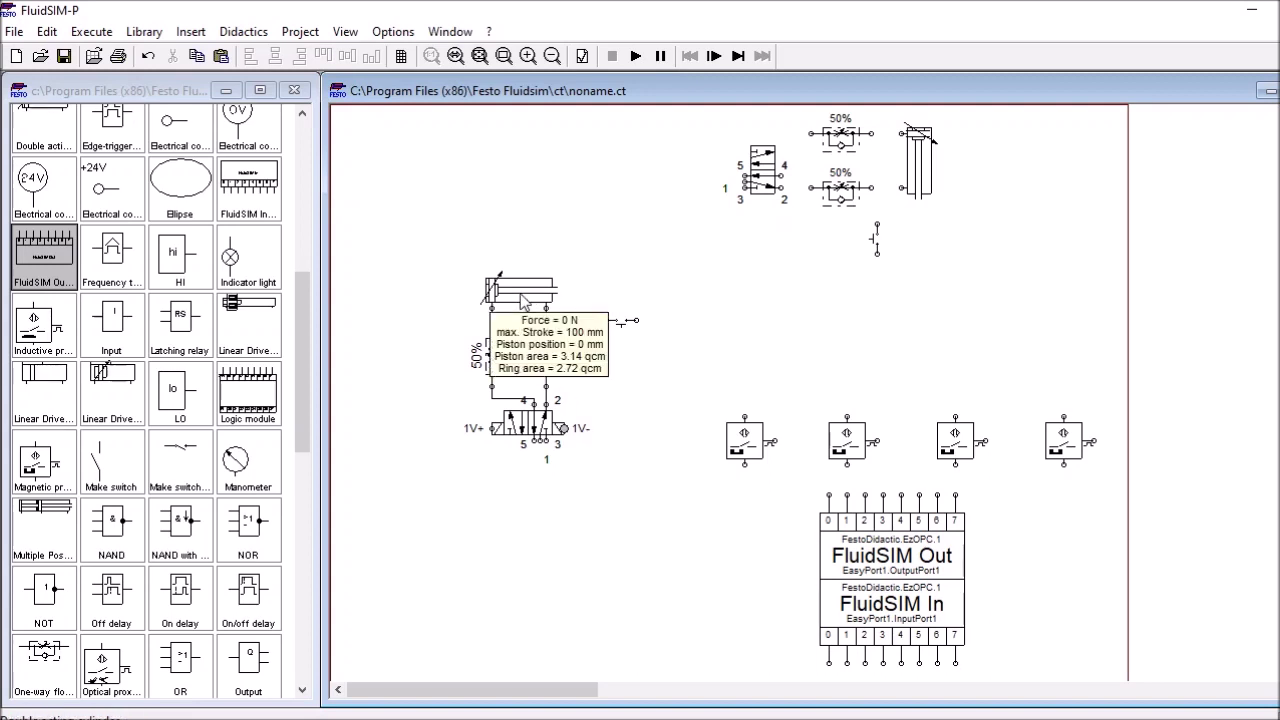
double_click(521, 298)
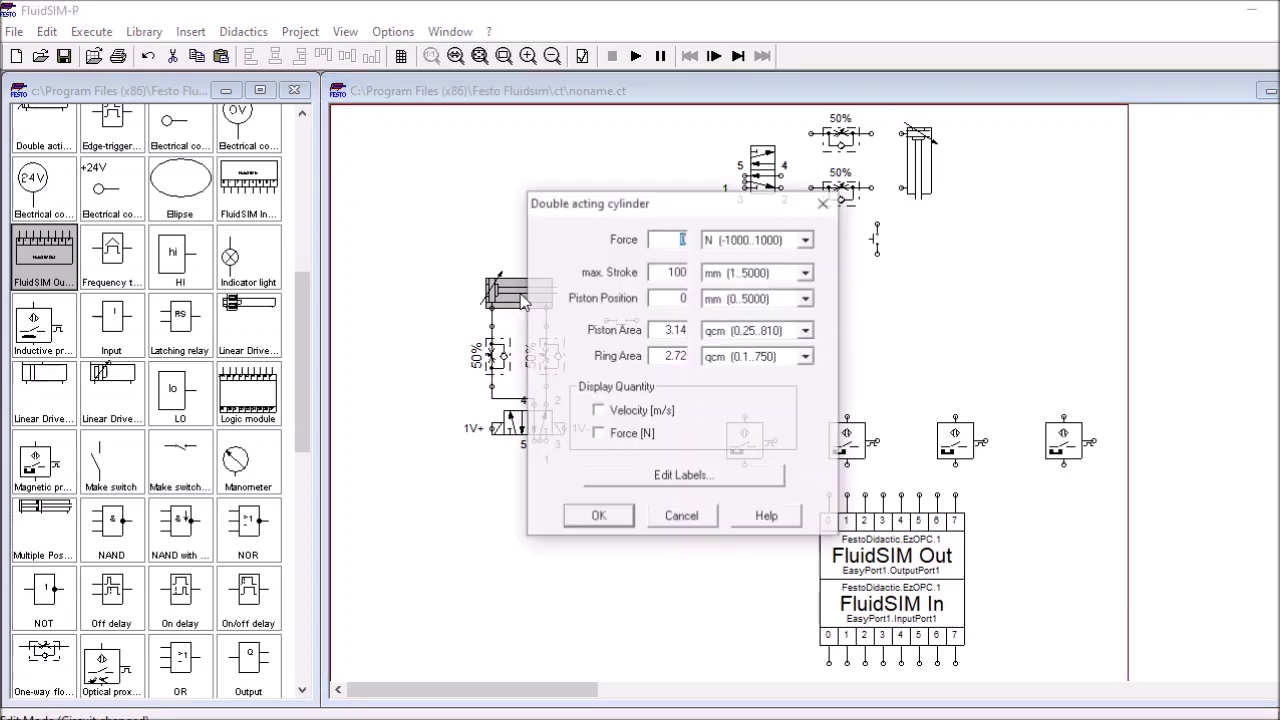
left_click(672, 478)
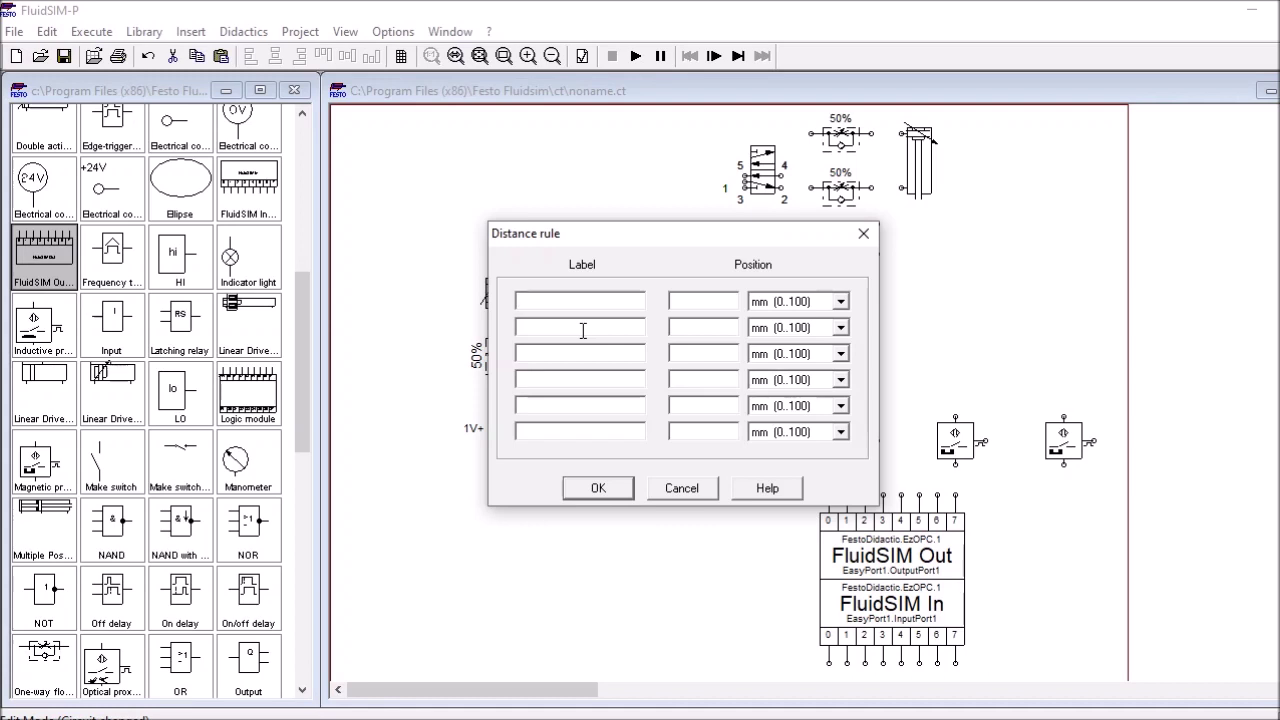
type("&sà")
key("BackSpace")
key("BackSpace")
key("BackSpace")
type("1S")
left_click(693, 301)
type("0")
left_click(545, 327)
type("1S1")
left_click(720, 323)
left_click(614, 494)
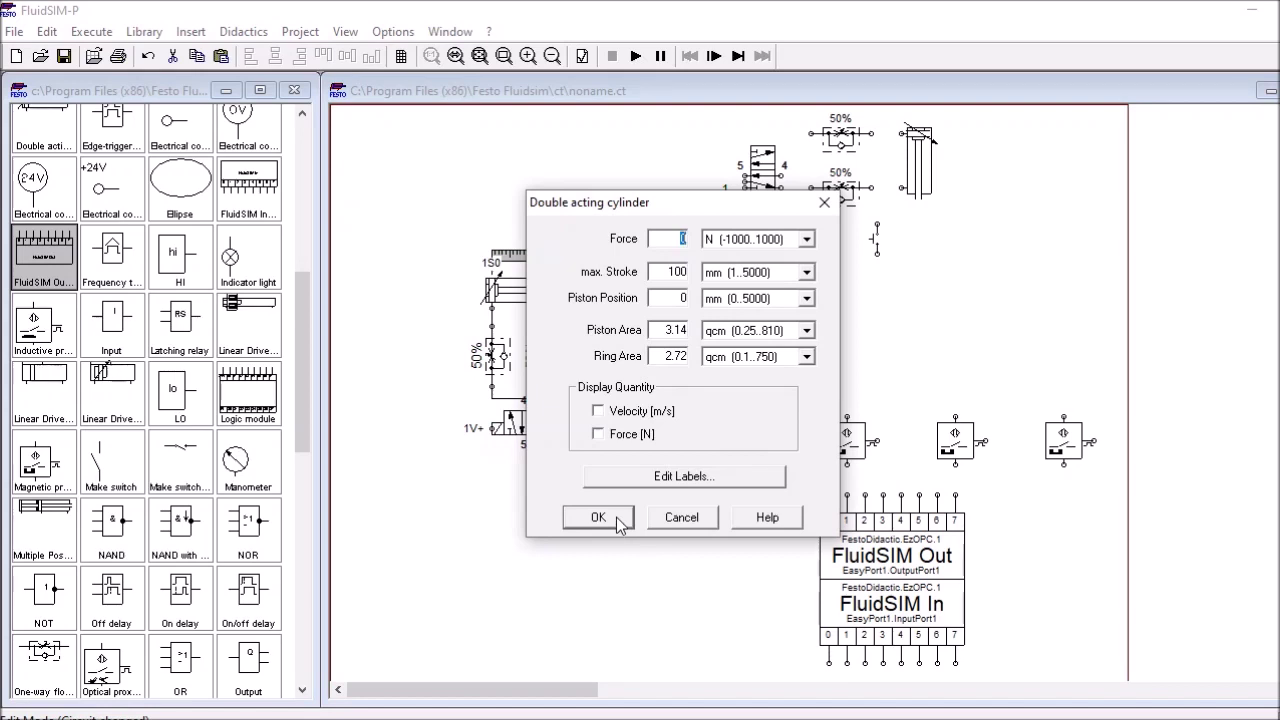
left_click(598, 517)
mouse_move(530, 259)
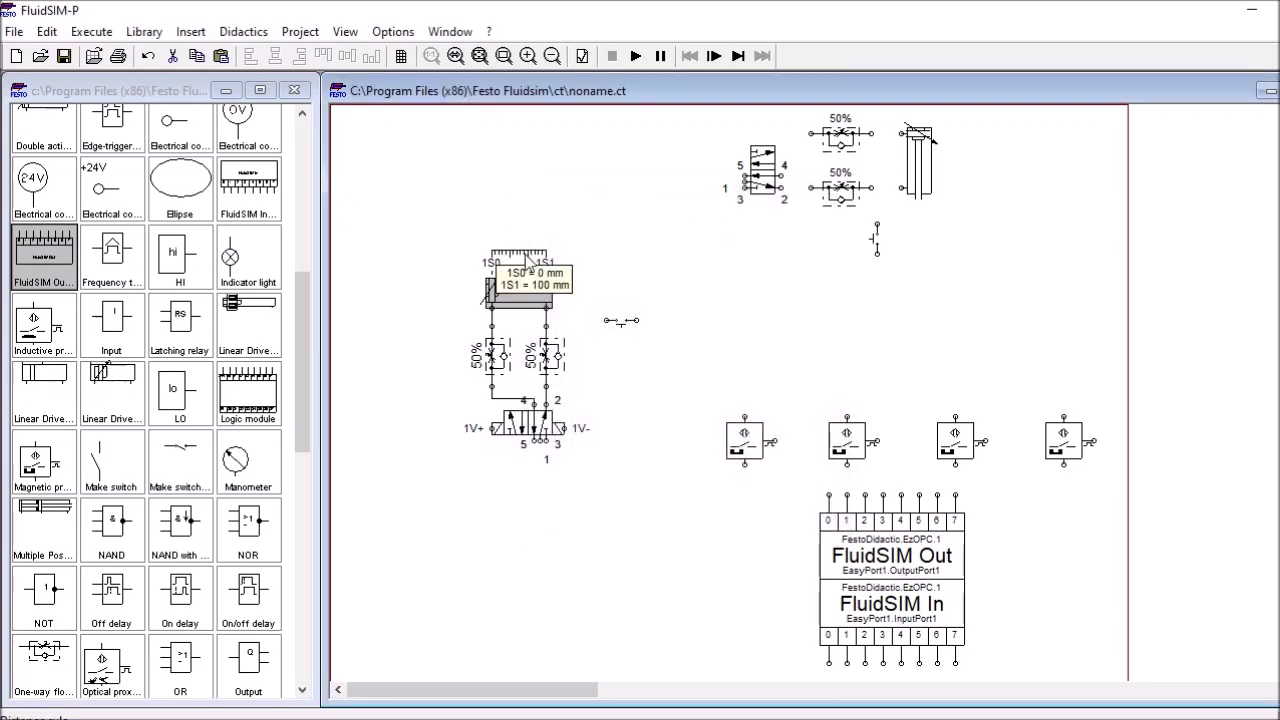
left_click_drag(530, 259, 592, 261)
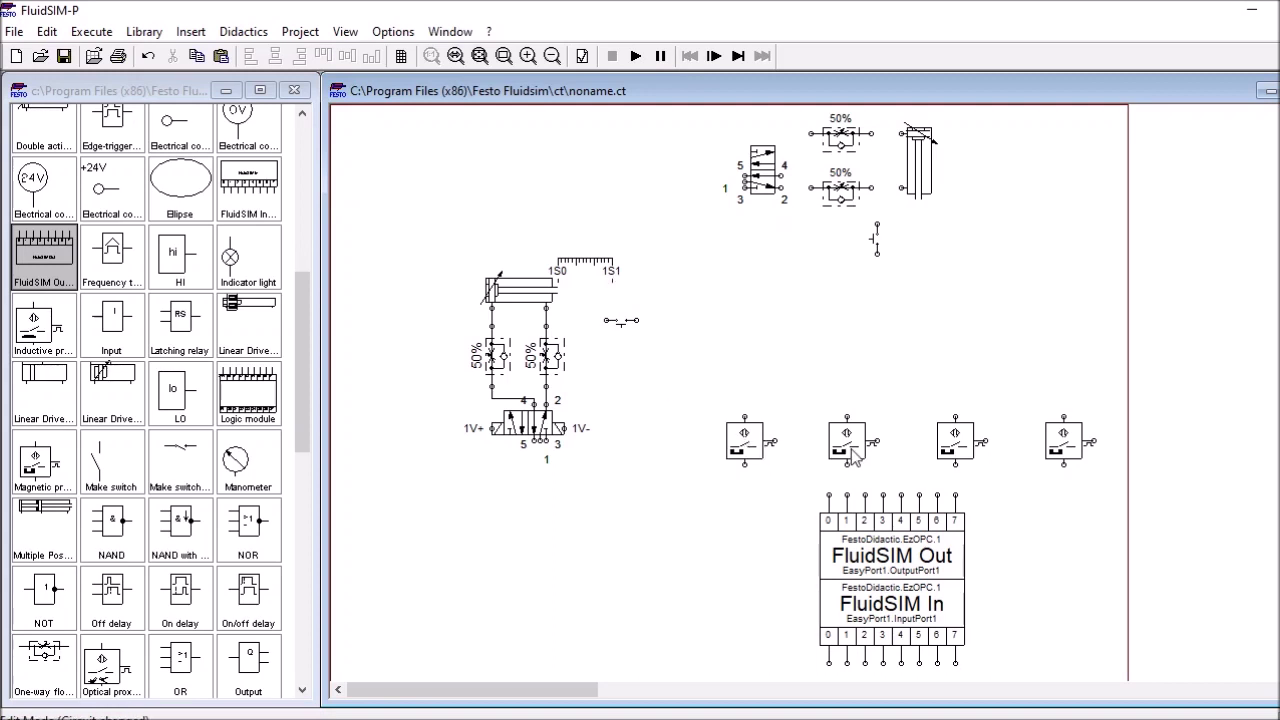
Label the first magnetic proximity switch 1S0 and the second one 1S1
double_click(752, 452)
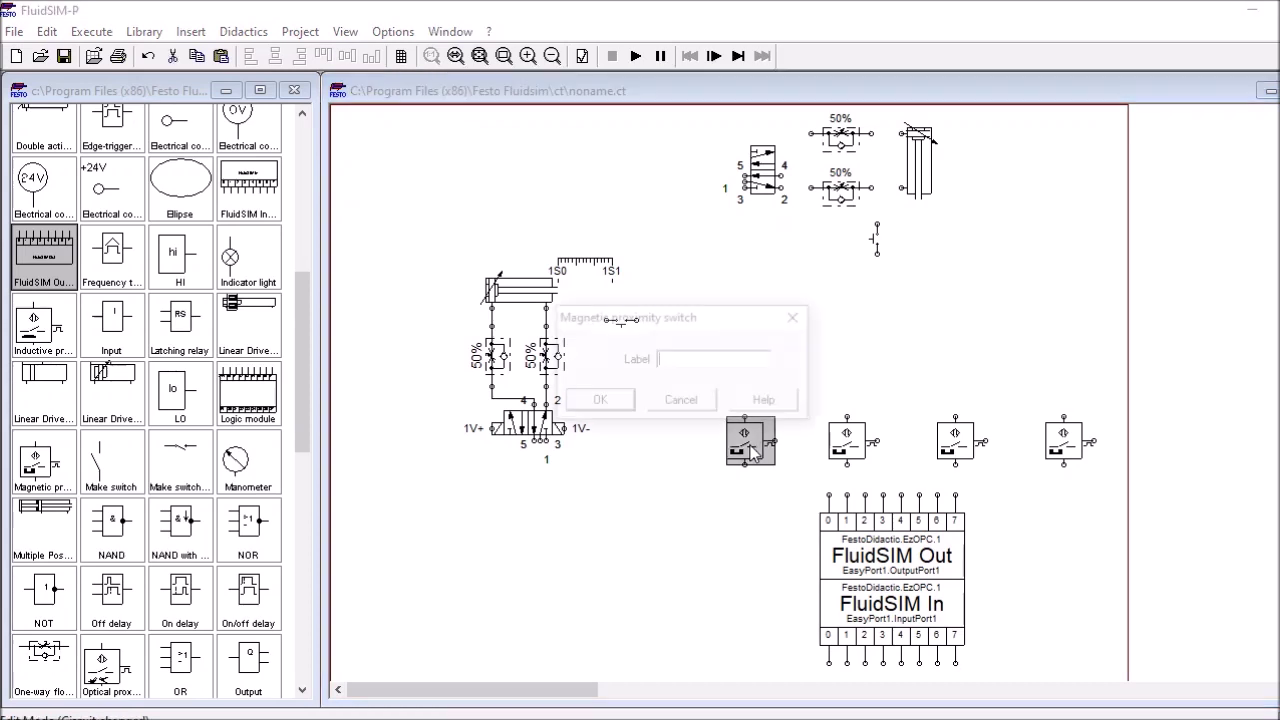
type("1S0")
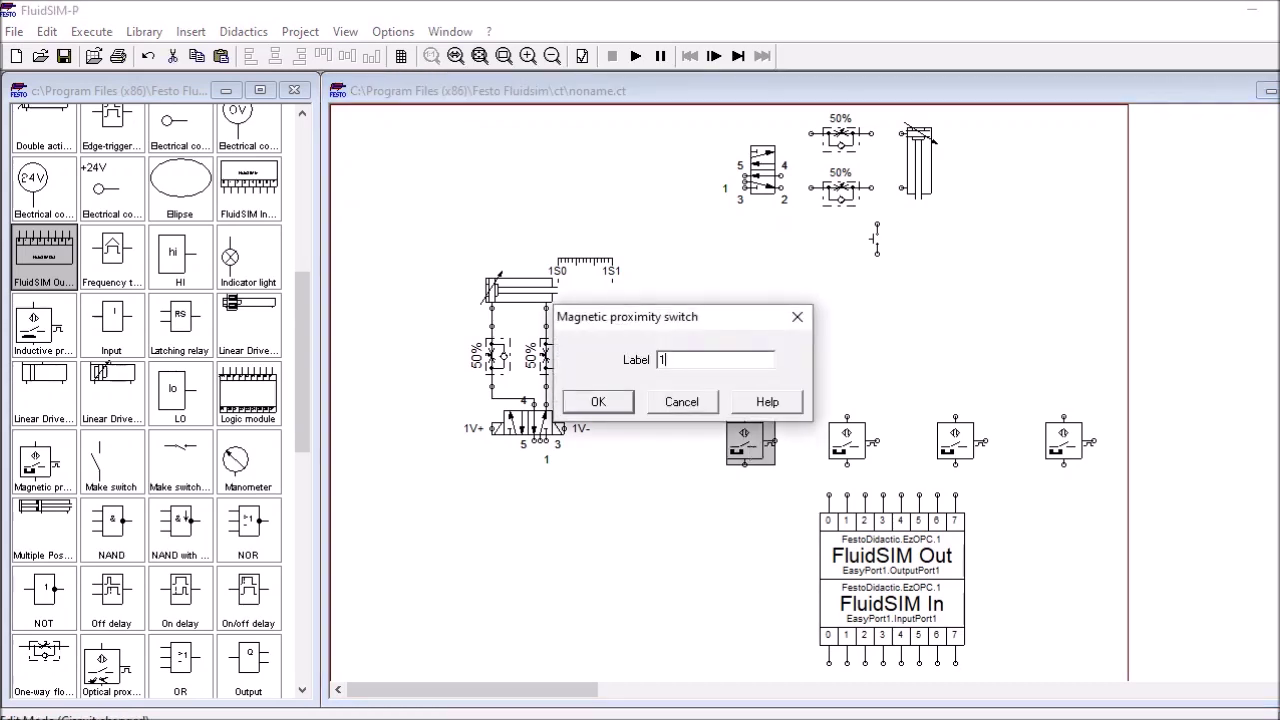
left_click(598, 401)
left_click(848, 445)
double_click(854, 450)
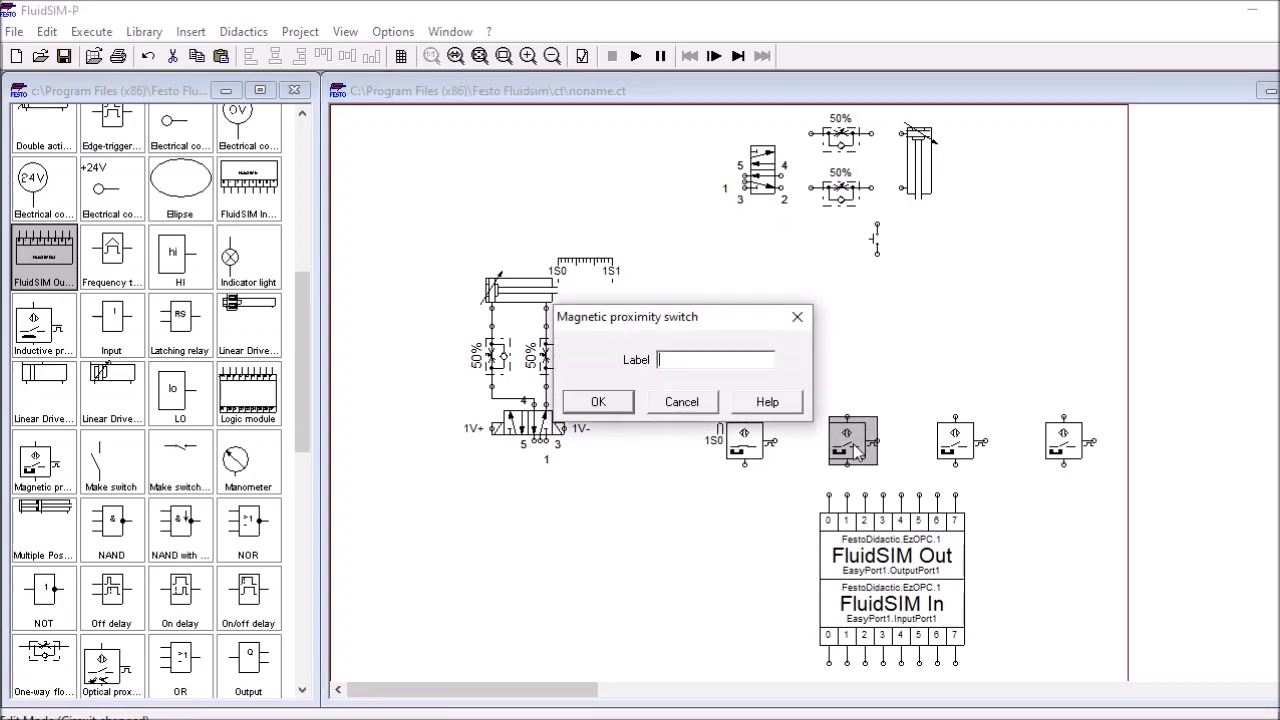
type("1S1")
left_click(600, 402)
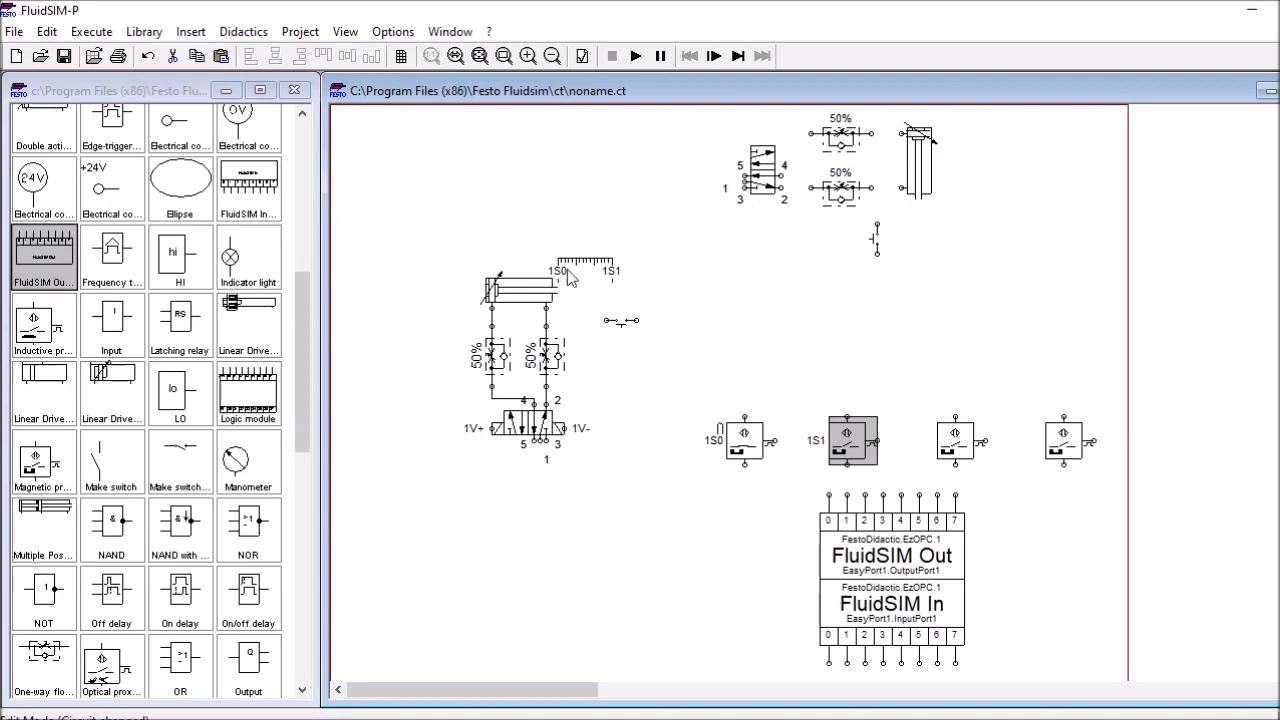
Label the pushbutton beside the horizontal cylinder 3S1
double_click(624, 324)
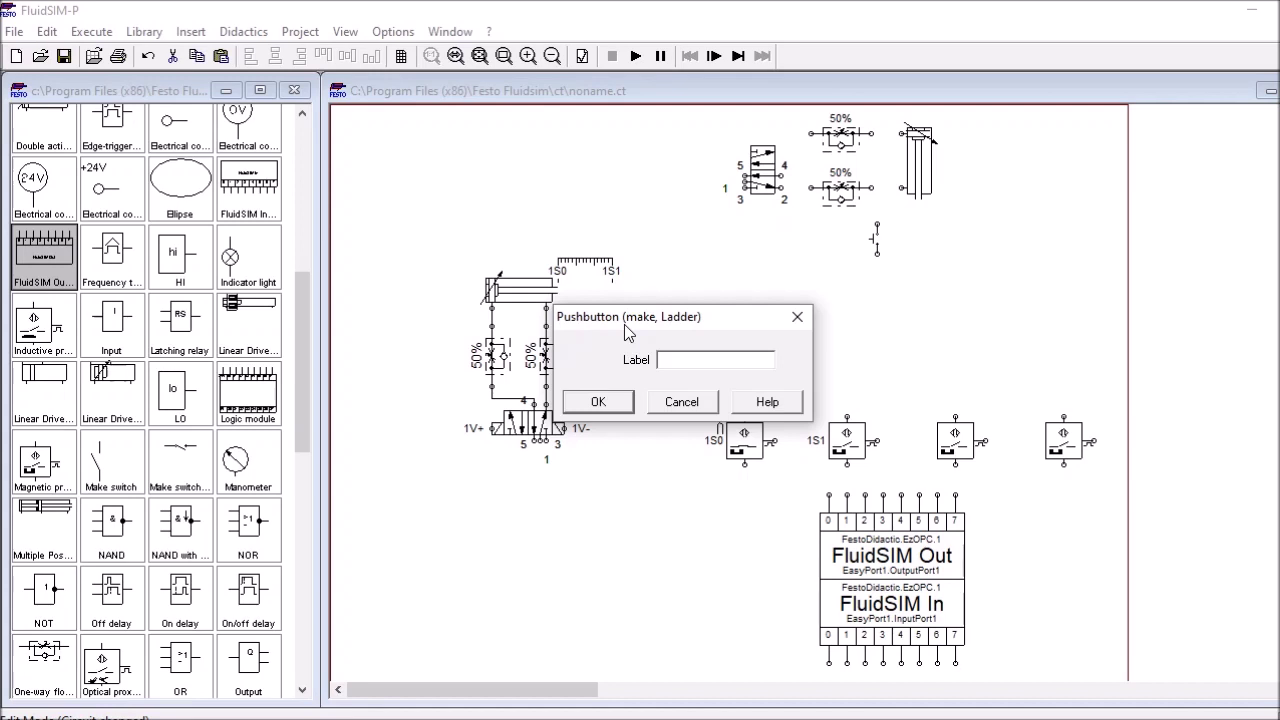
type("3S1")
key("Return")
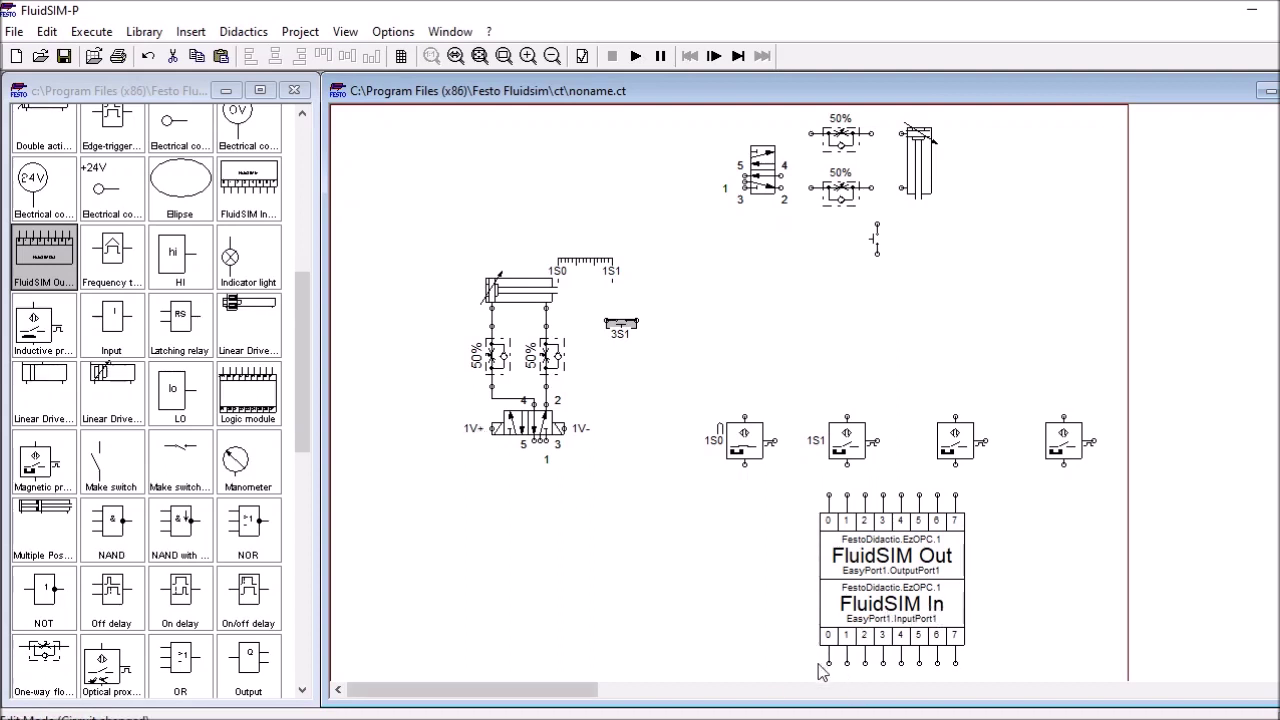
left_click_drag(829, 664, 490, 440)
scroll(581, 518, "down", 2)
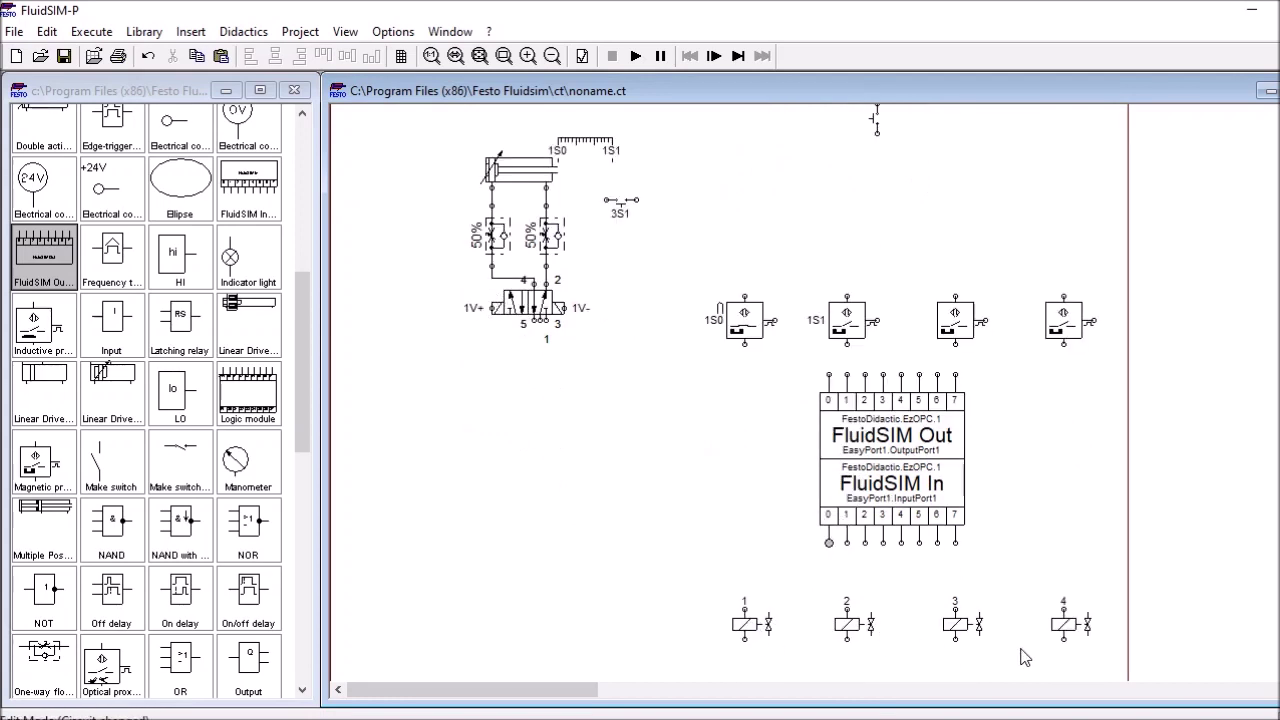
scroll(428, 410, "up", 2)
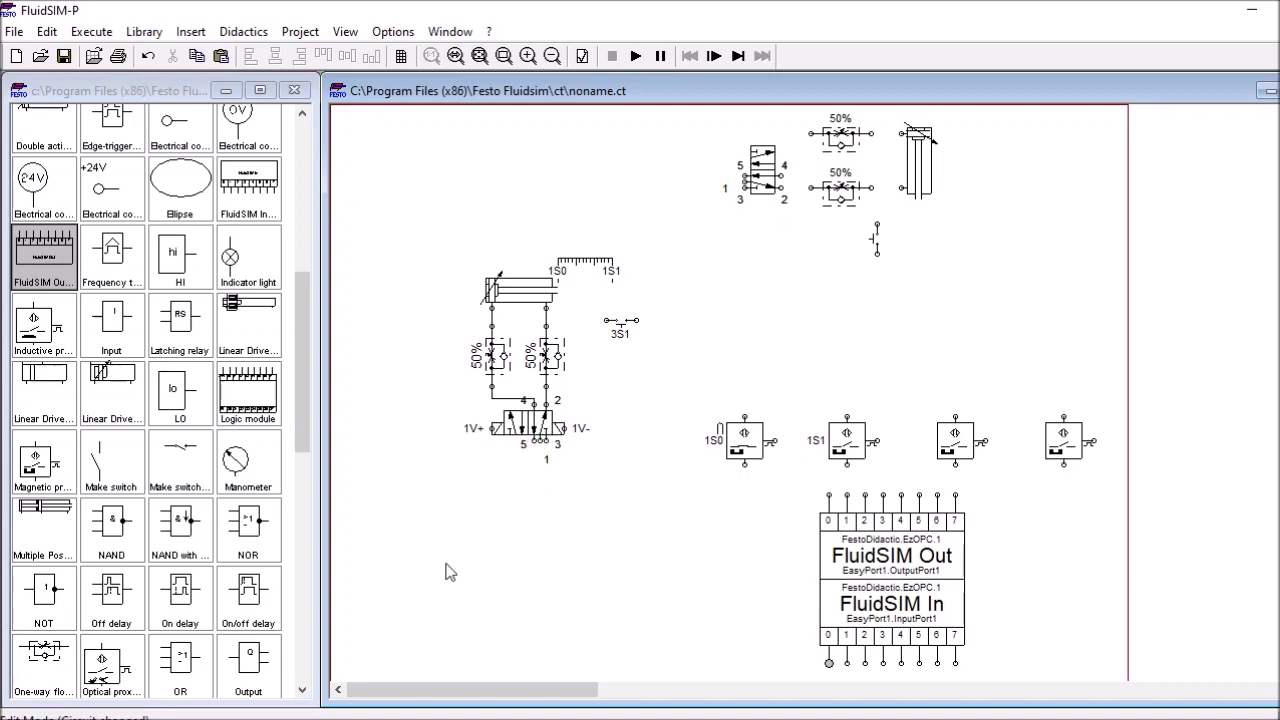
scroll(128, 508, "down", 6)
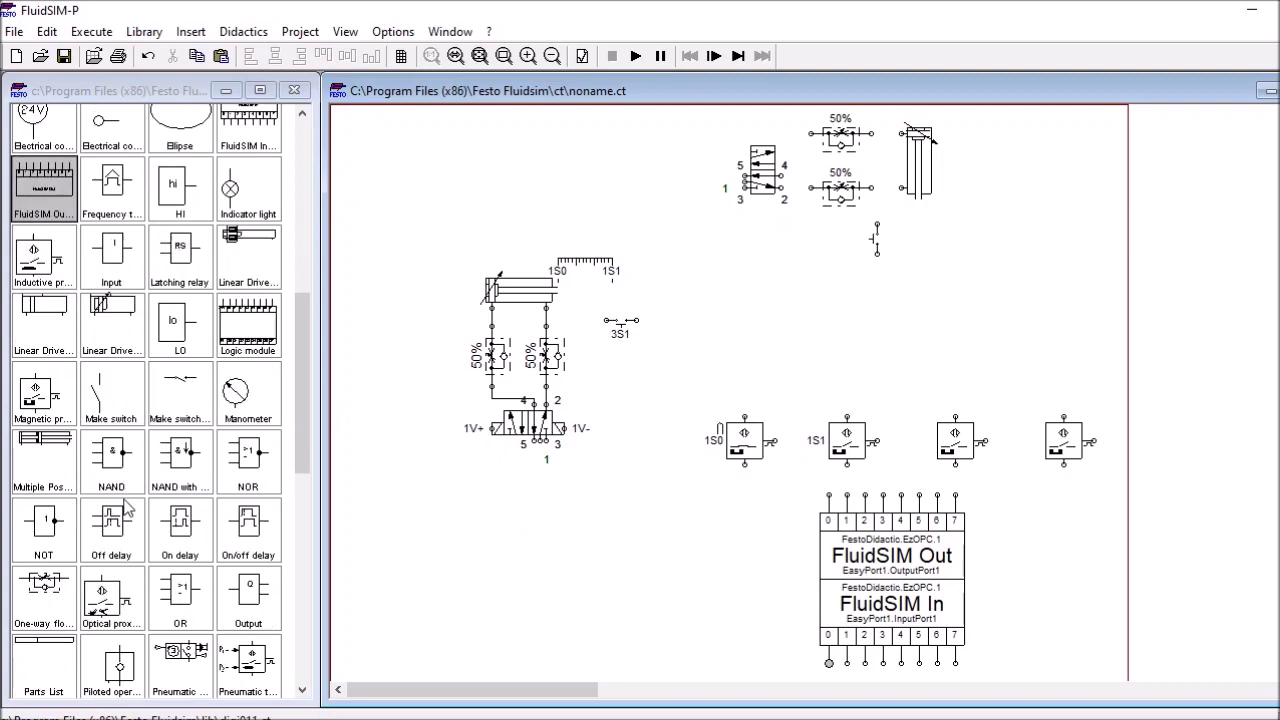
Place a compressed air supply below the horizontal cylinder's way valve and connect it to the valve's port 1
scroll(128, 508, "down", 5)
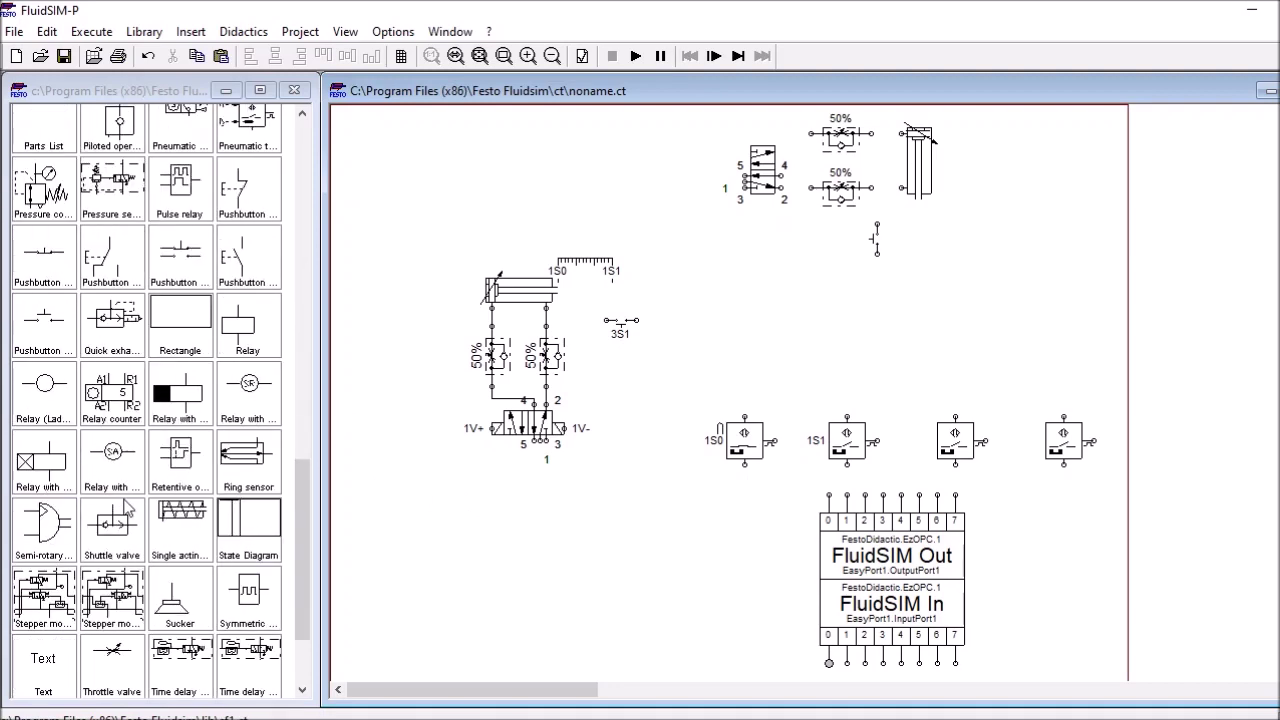
scroll(128, 508, "up", 10)
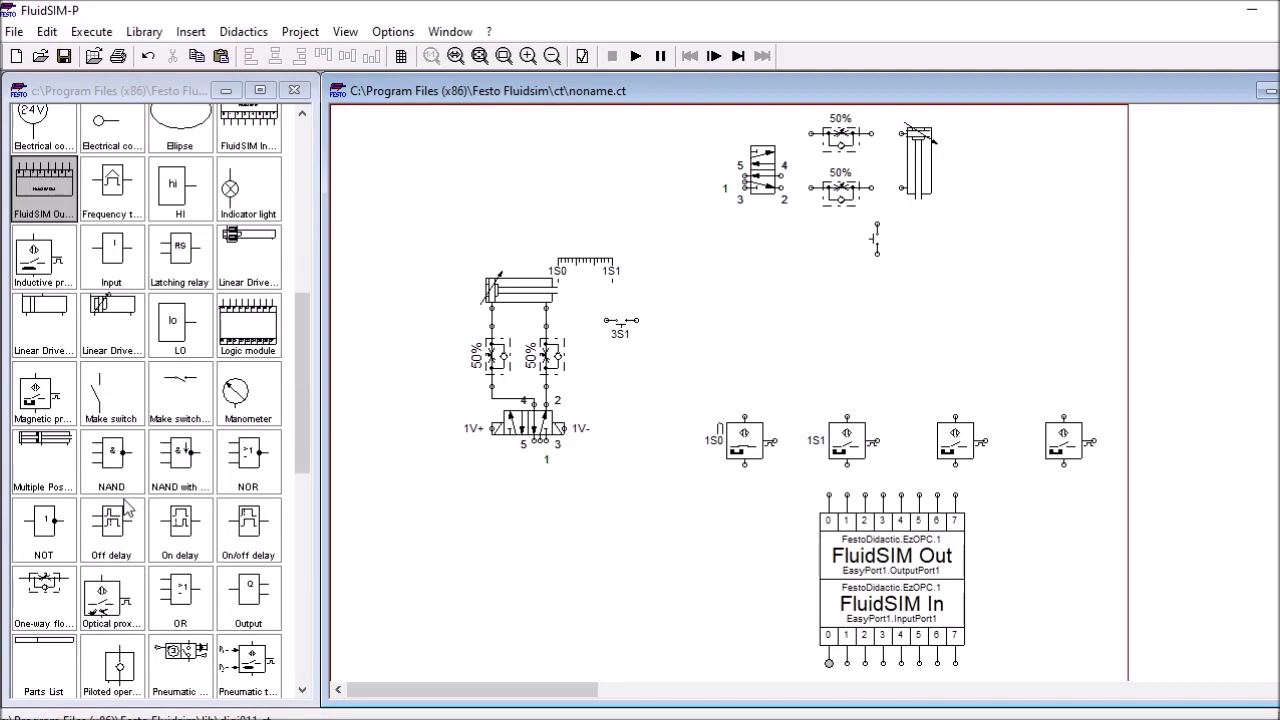
scroll(128, 508, "up", 6)
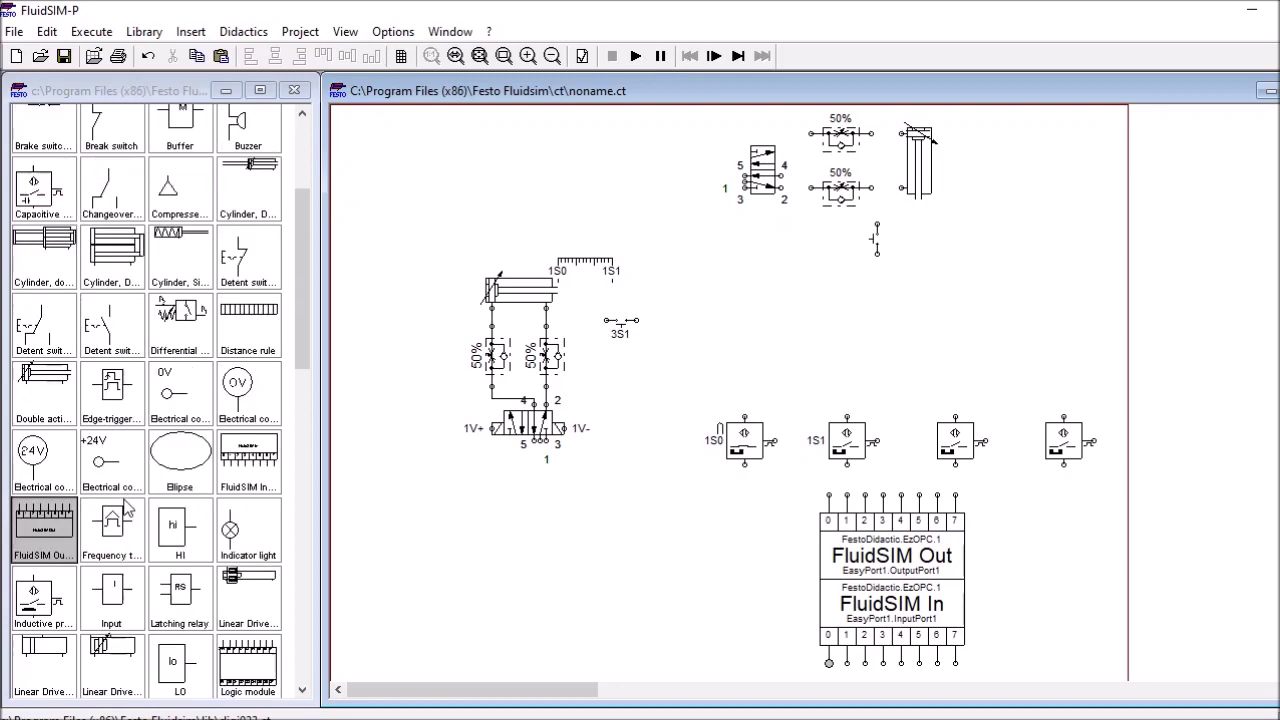
left_click_drag(168, 280, 540, 485)
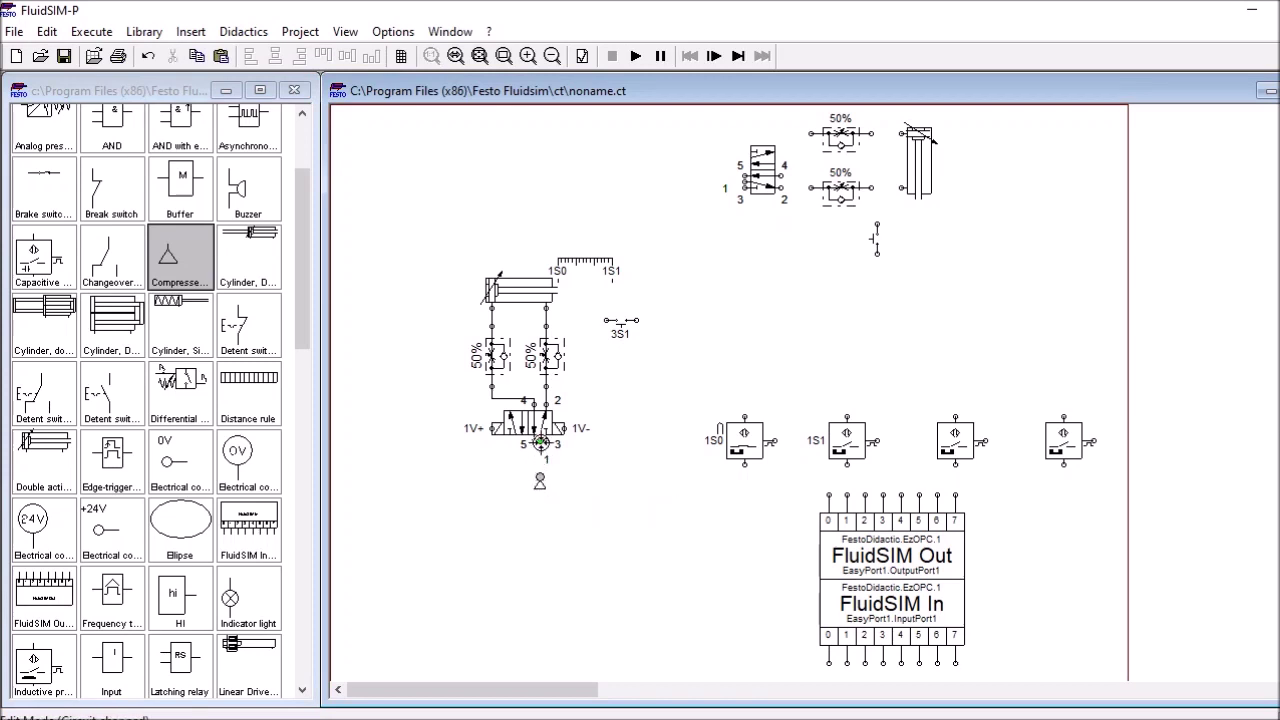
left_click_drag(540, 440, 540, 477)
Place a second compressed air supply beside the vertical cylinder's way valve and rotate it so its outlet faces the valve
left_click_drag(165, 262, 680, 183)
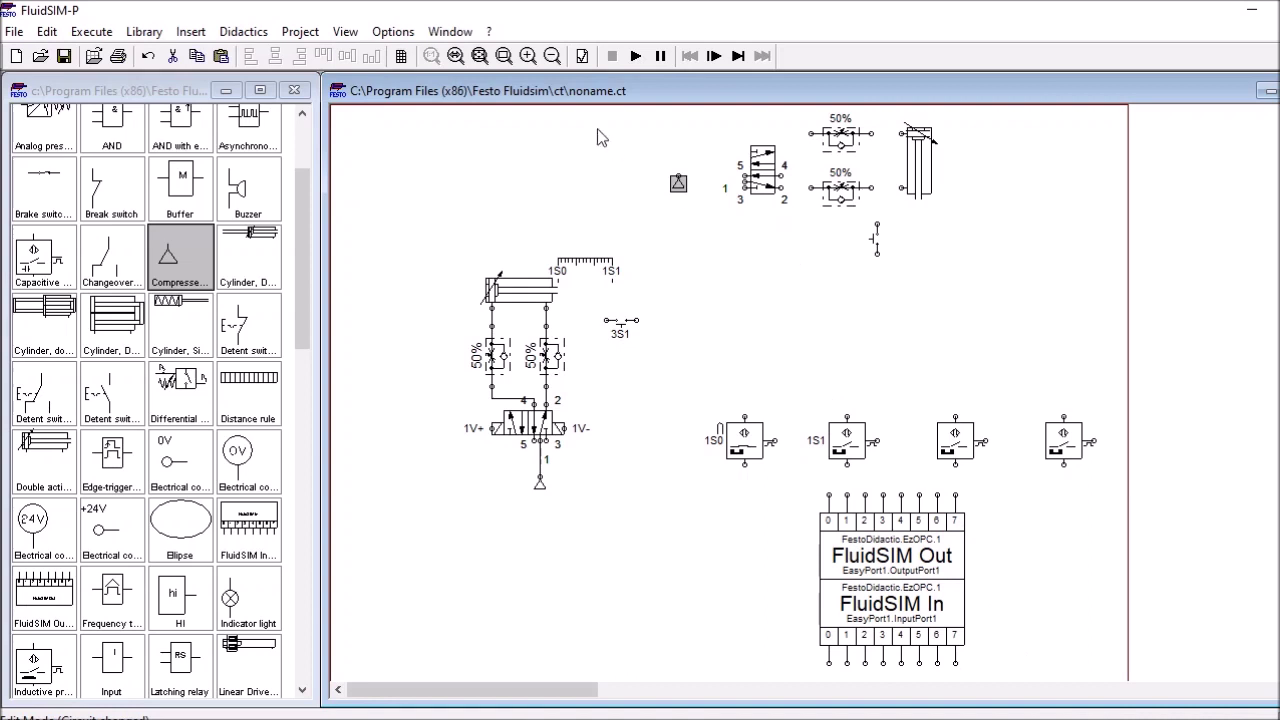
right_click(677, 187)
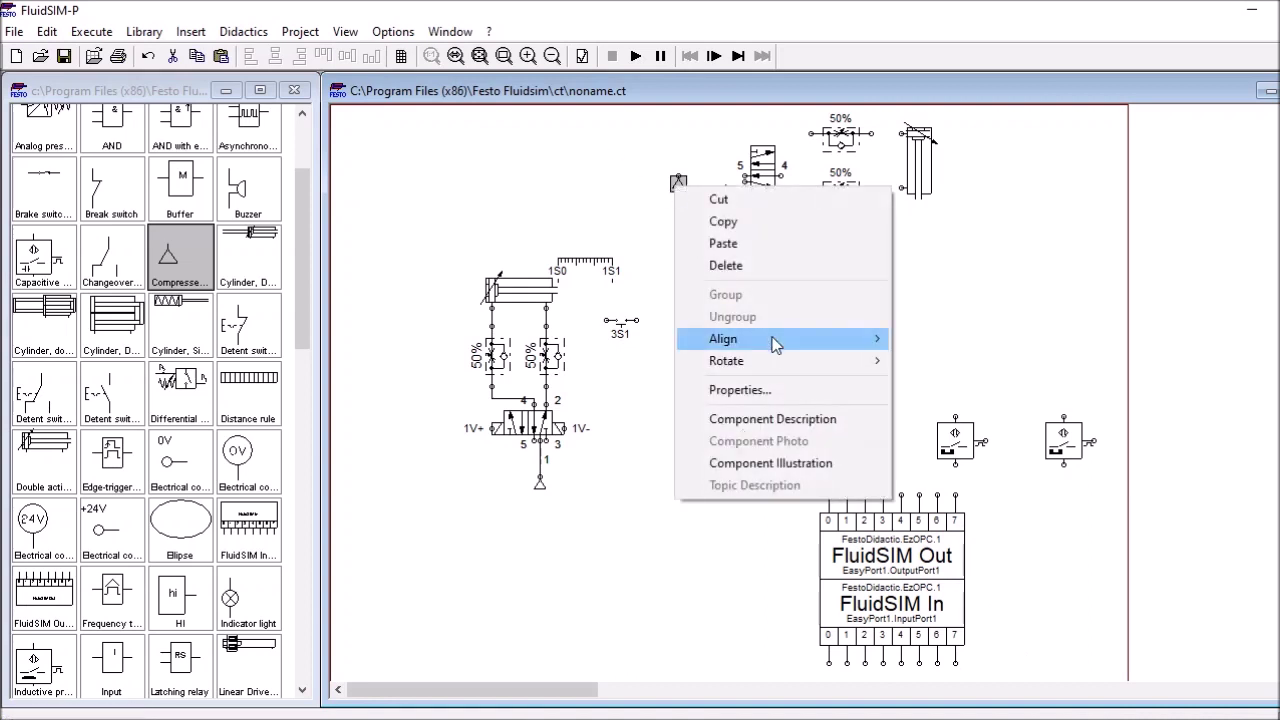
mouse_move(880, 362)
left_click(929, 362)
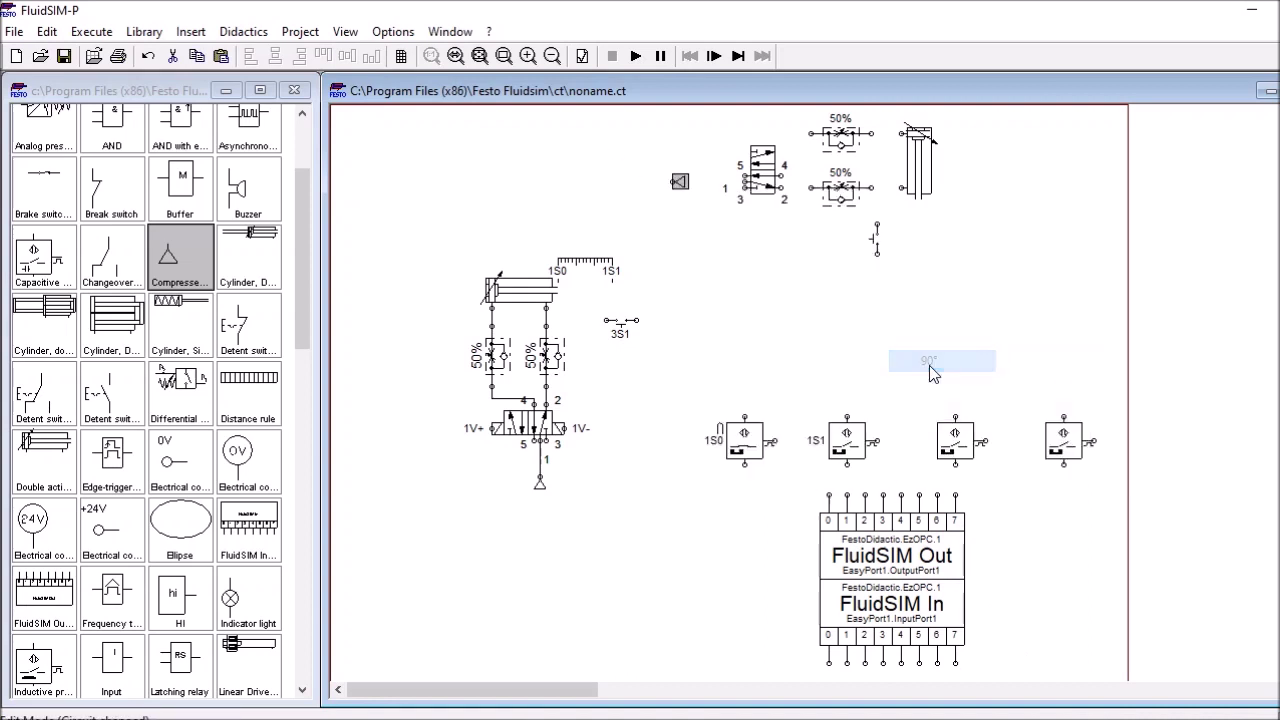
right_click(680, 184)
mouse_move(752, 352)
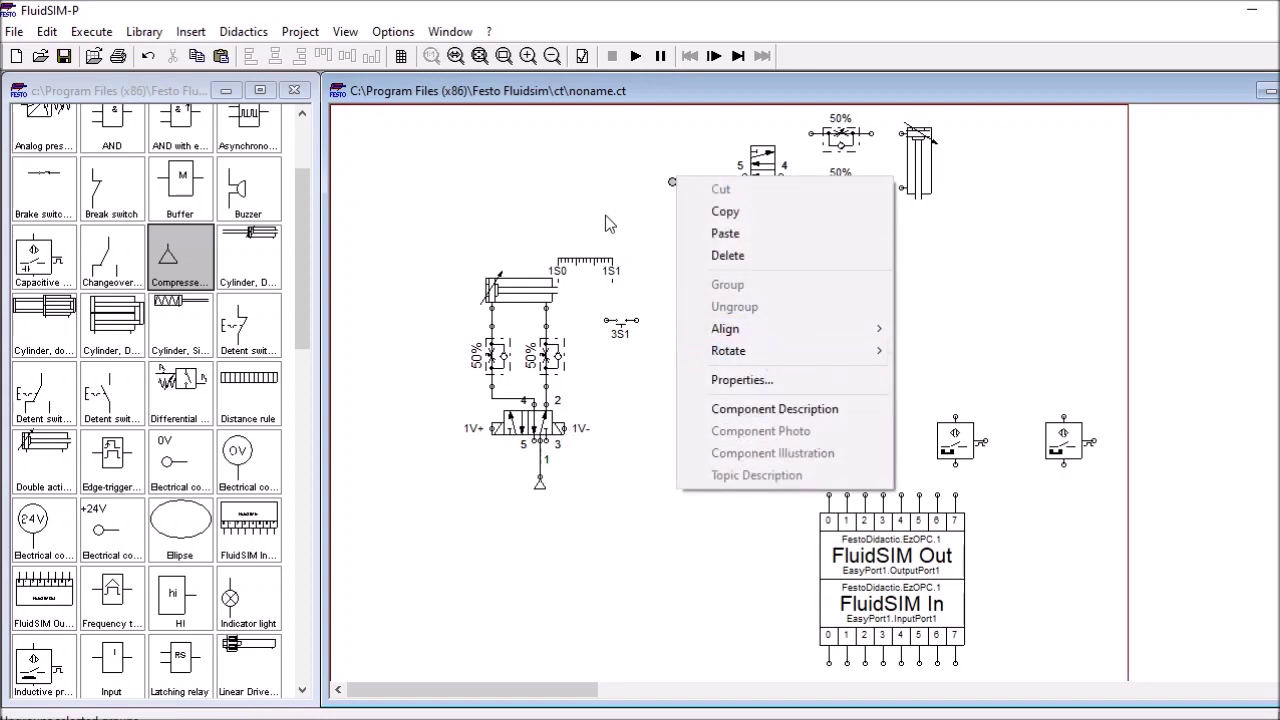
left_click(616, 194)
left_click(687, 188)
right_click(684, 192)
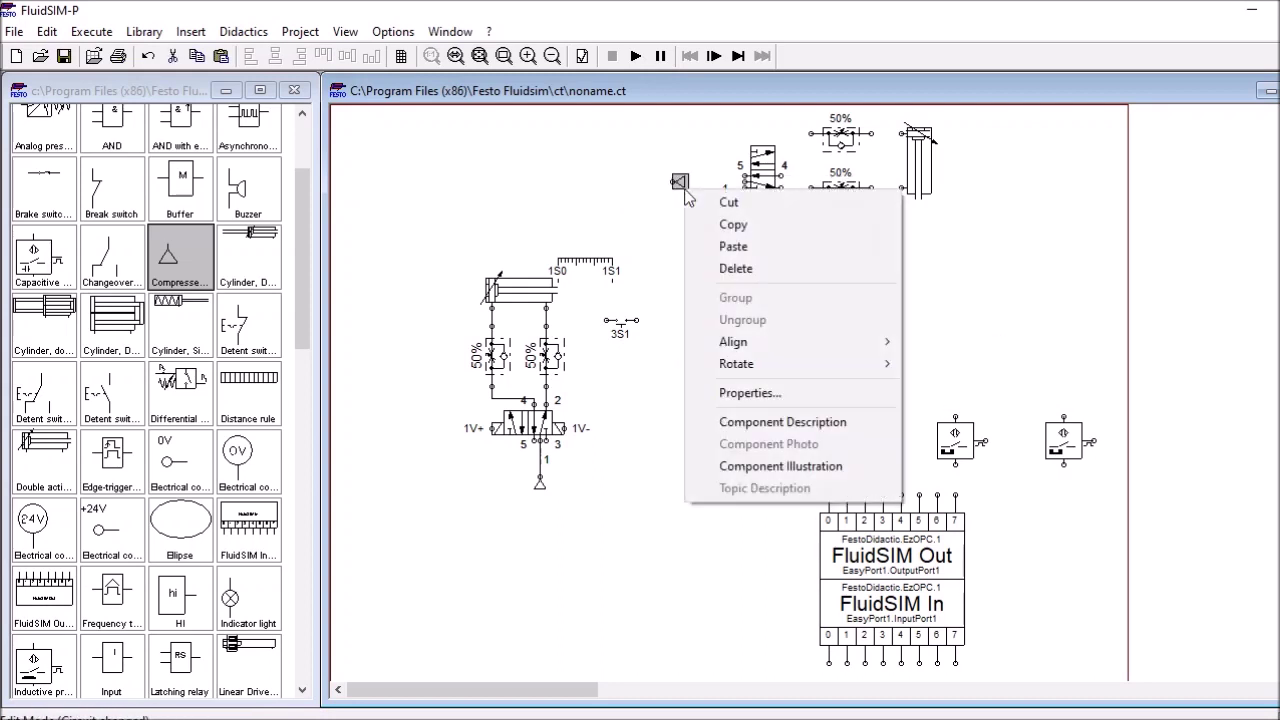
mouse_move(856, 372)
left_click(943, 387)
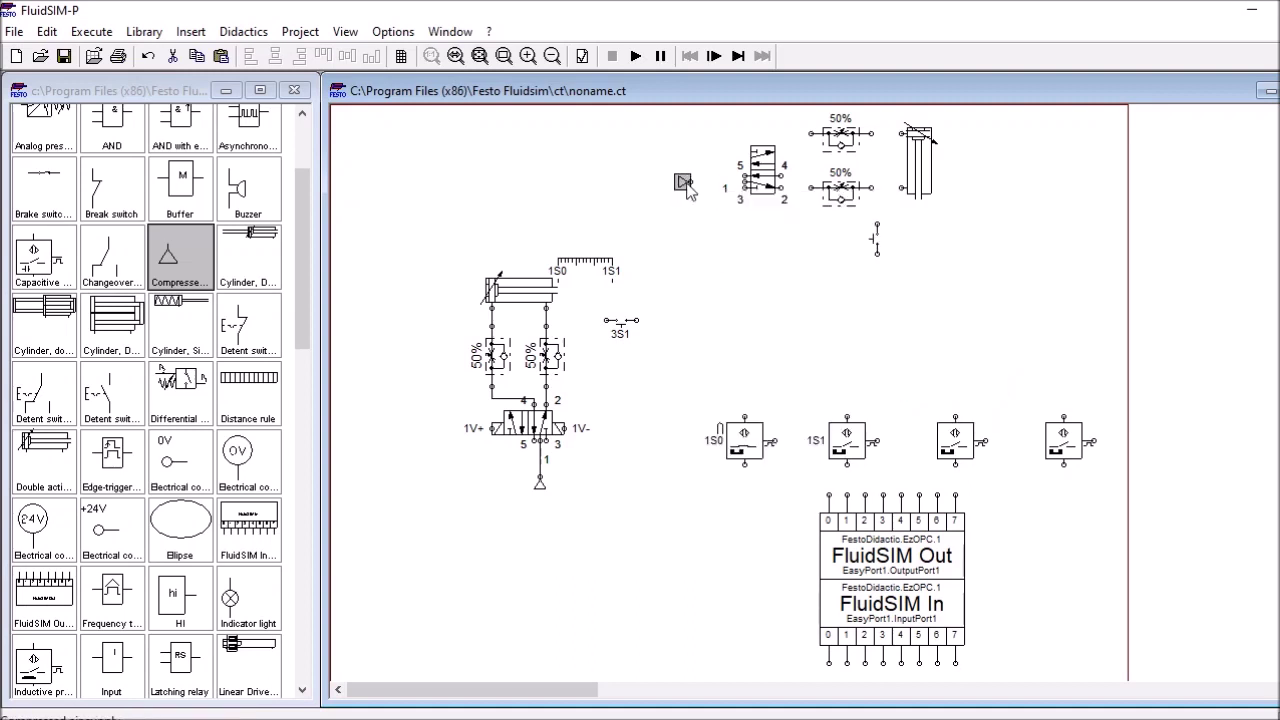
Connect the second air supply to the upper valve's port 1, and ports 2 and 4 through the one-way flow control valves to the vertical cylinder
left_click_drag(691, 182, 748, 182)
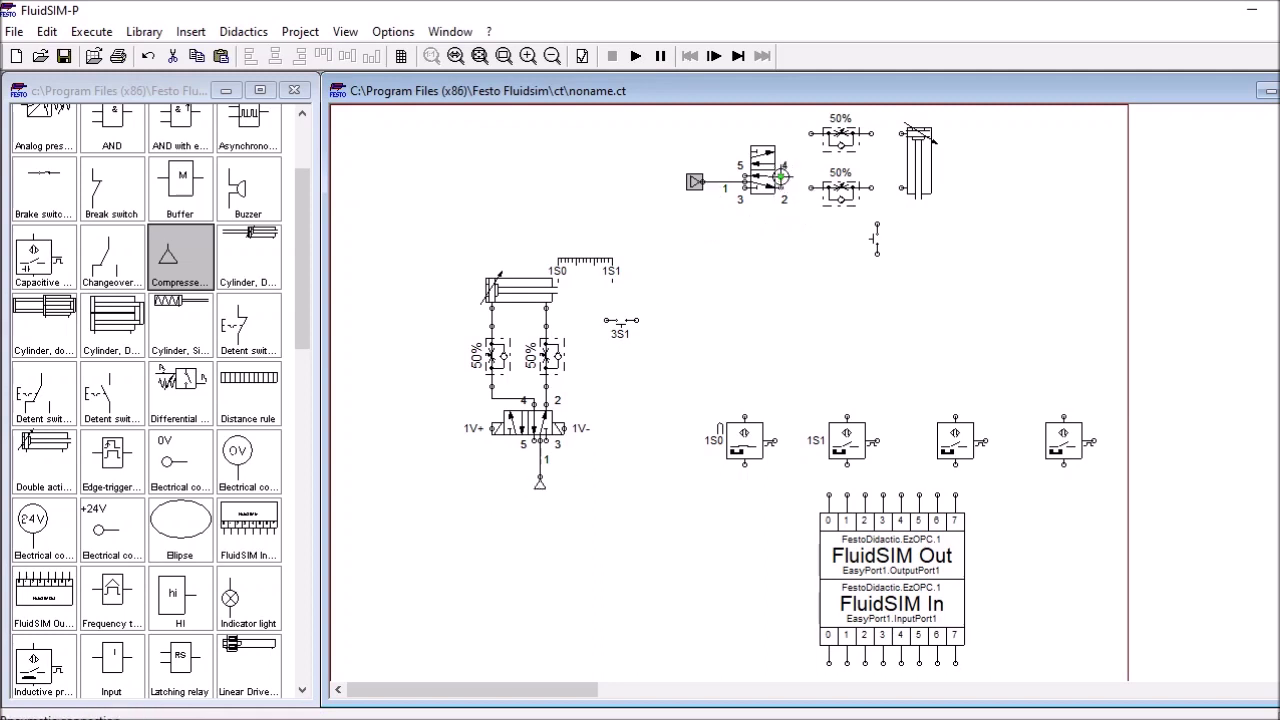
left_click_drag(781, 188, 871, 188)
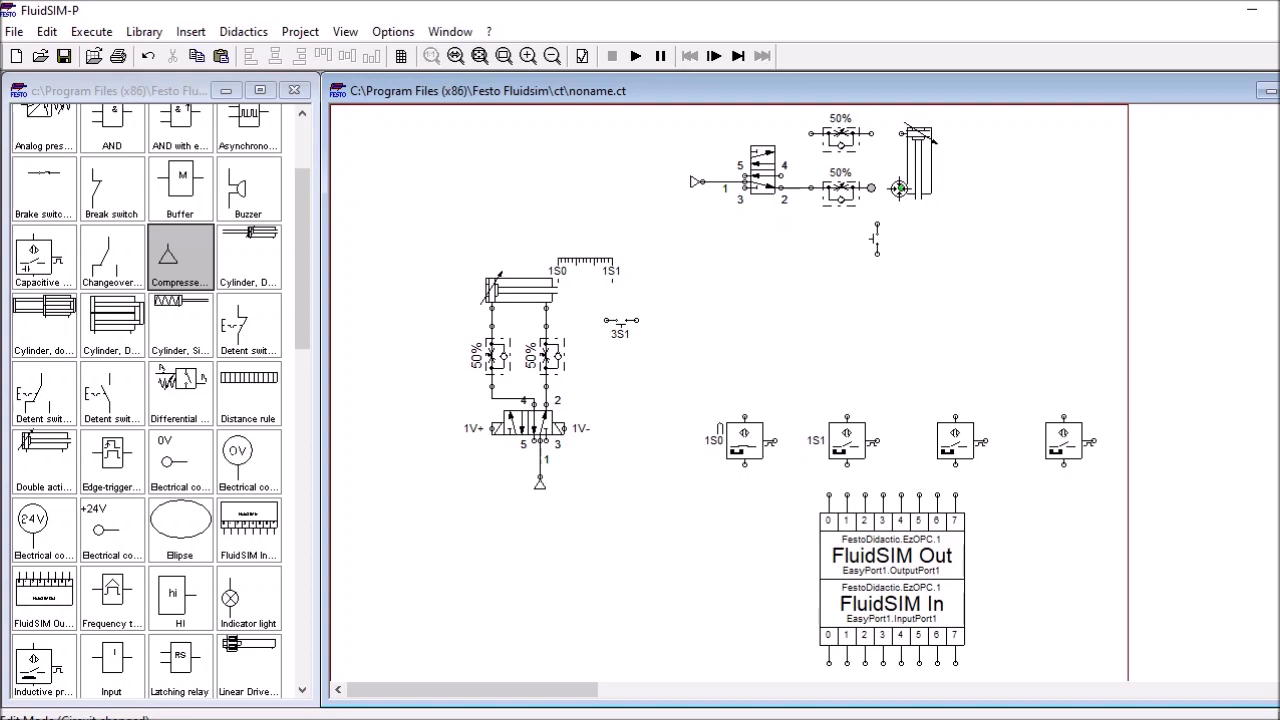
left_click_drag(901, 188, 901, 188)
left_click_drag(874, 136, 901, 134)
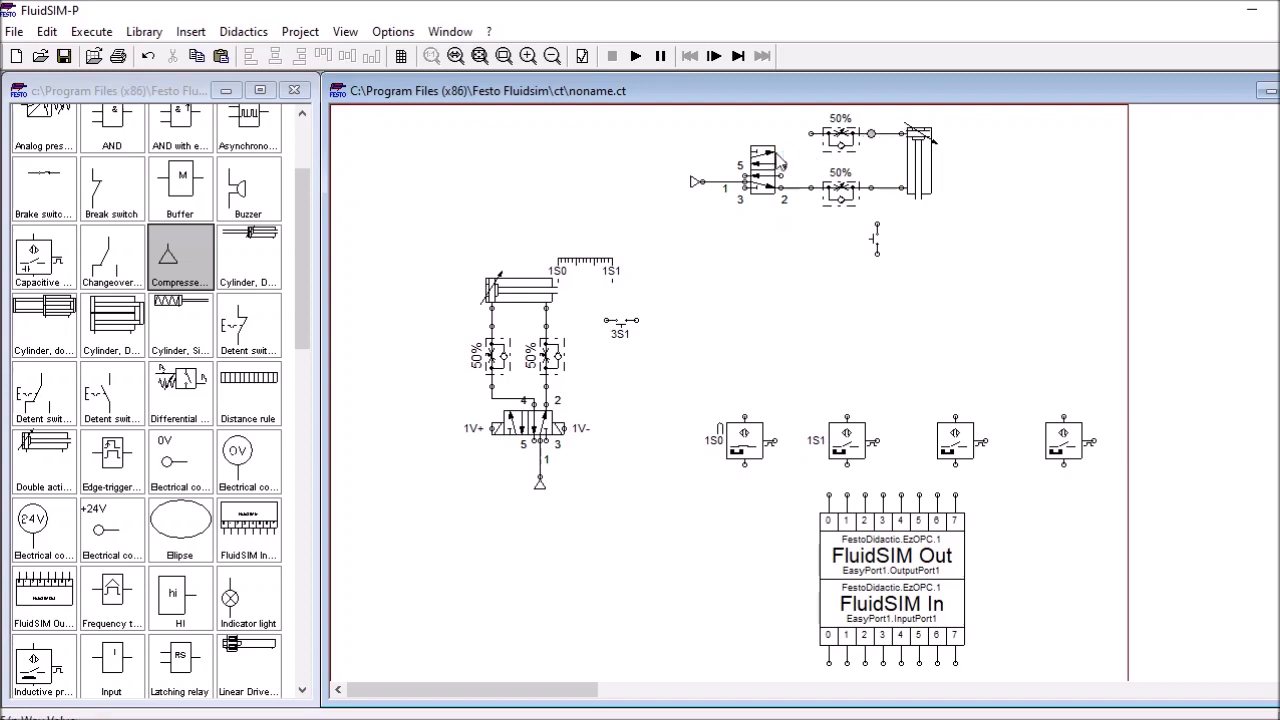
left_click_drag(781, 173, 812, 133)
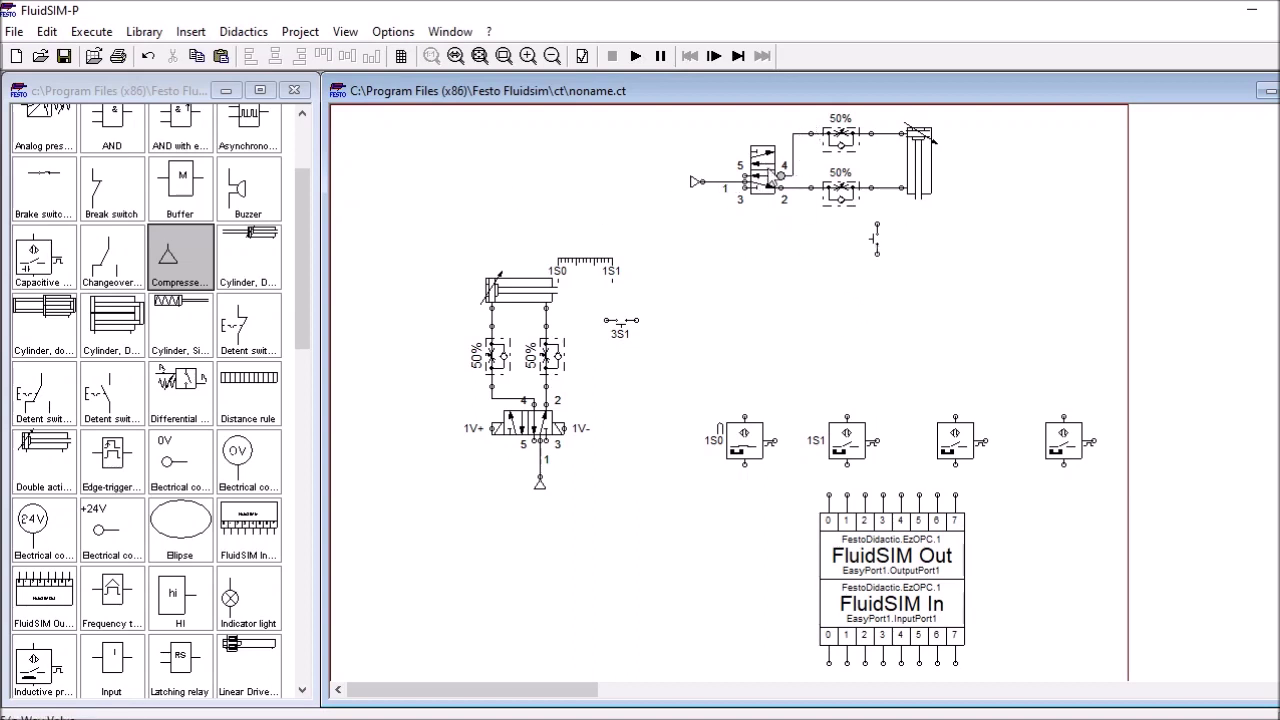
Configure the vertical cylinder's way valve with electrical solenoid actuation on both its left and right sides
double_click(770, 180)
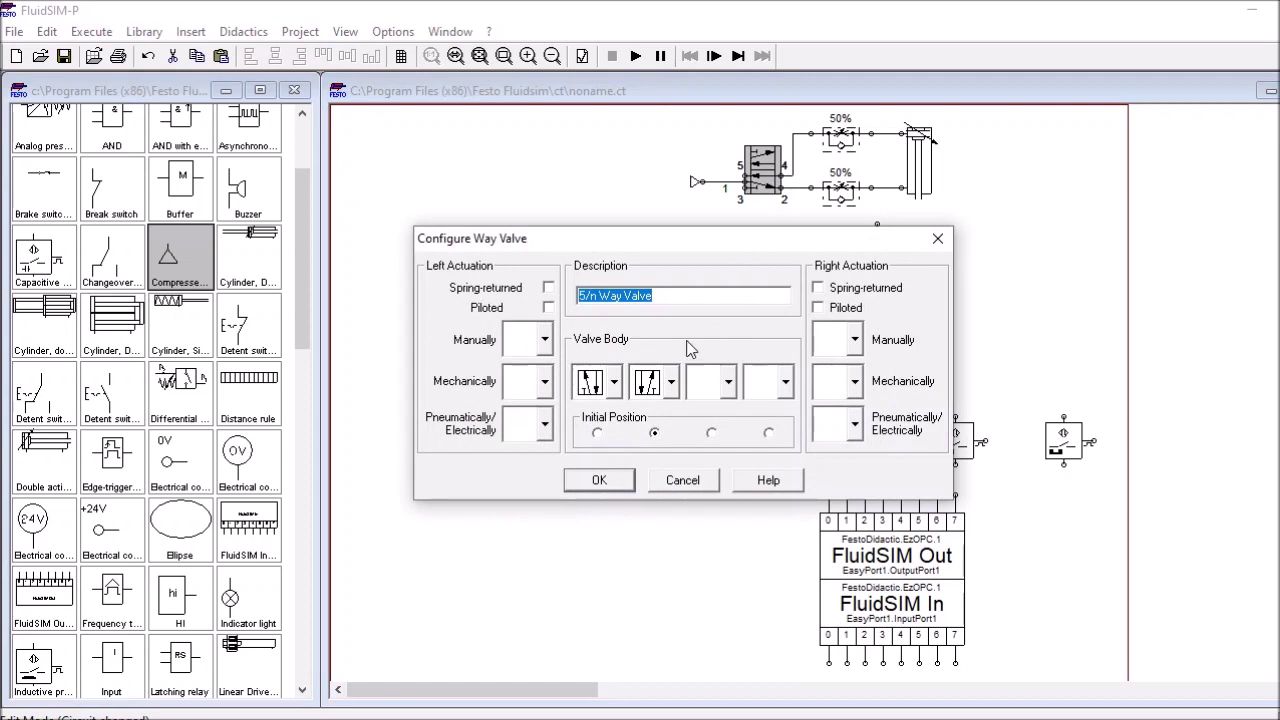
left_click(544, 424)
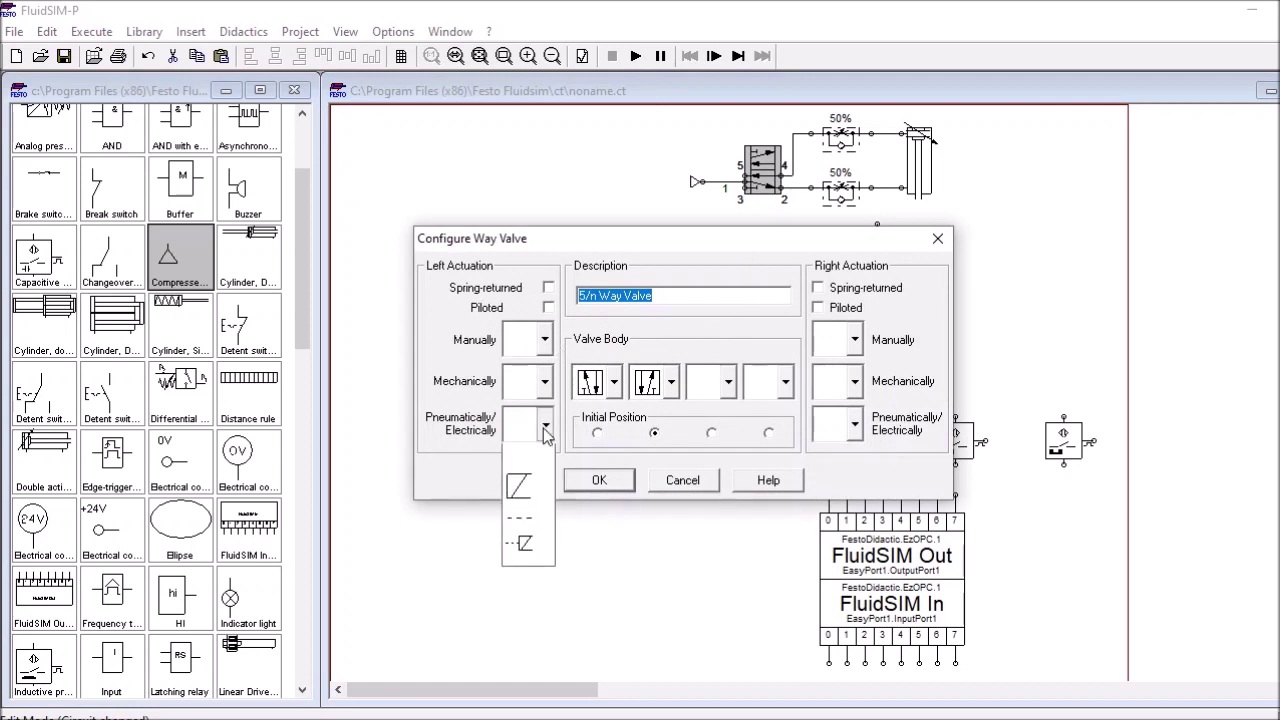
left_click(530, 500)
left_click(853, 431)
left_click(834, 495)
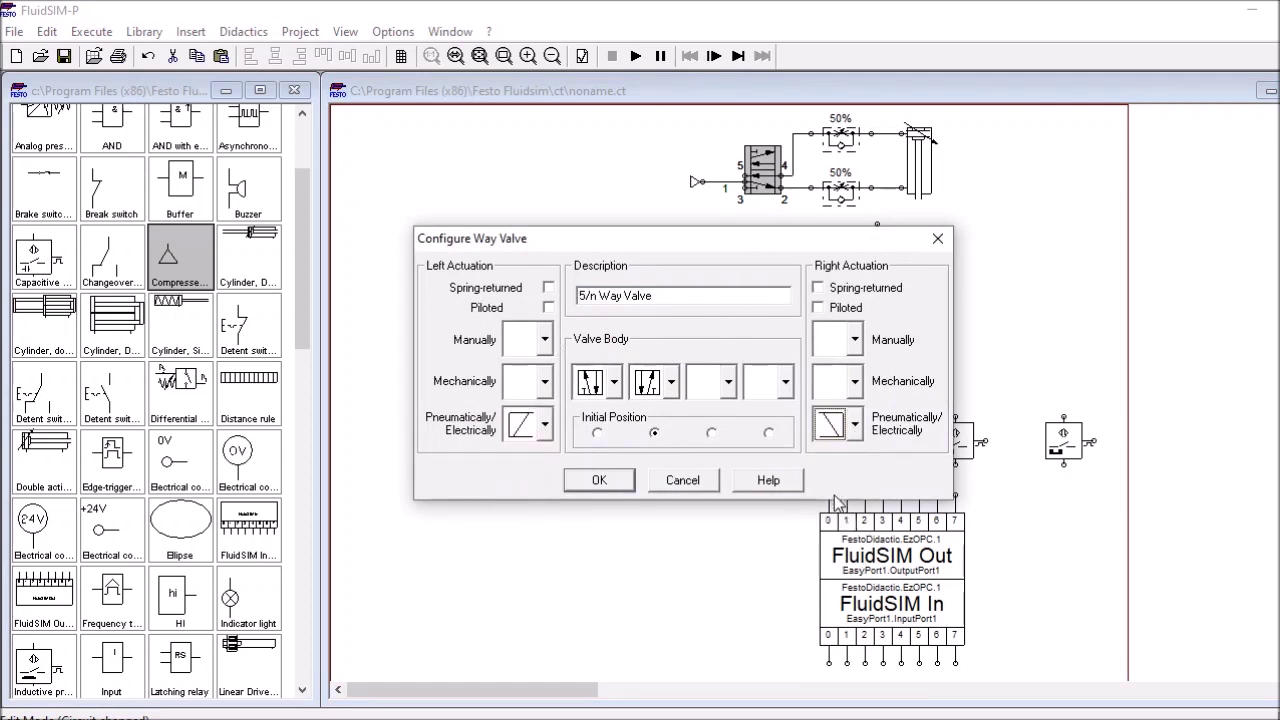
left_click(598, 480)
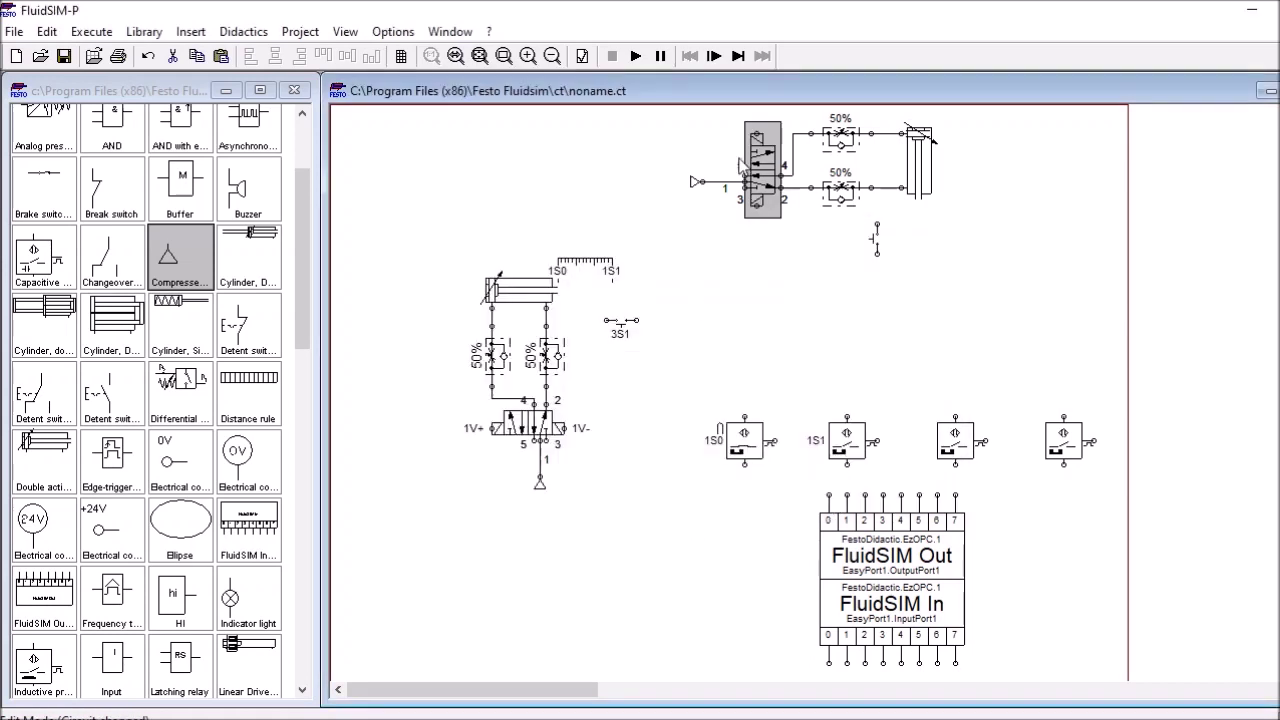
Label the vertical cylinder valve's upper solenoid connection 2V+ and its lower solenoid connection 2V-
double_click(758, 133)
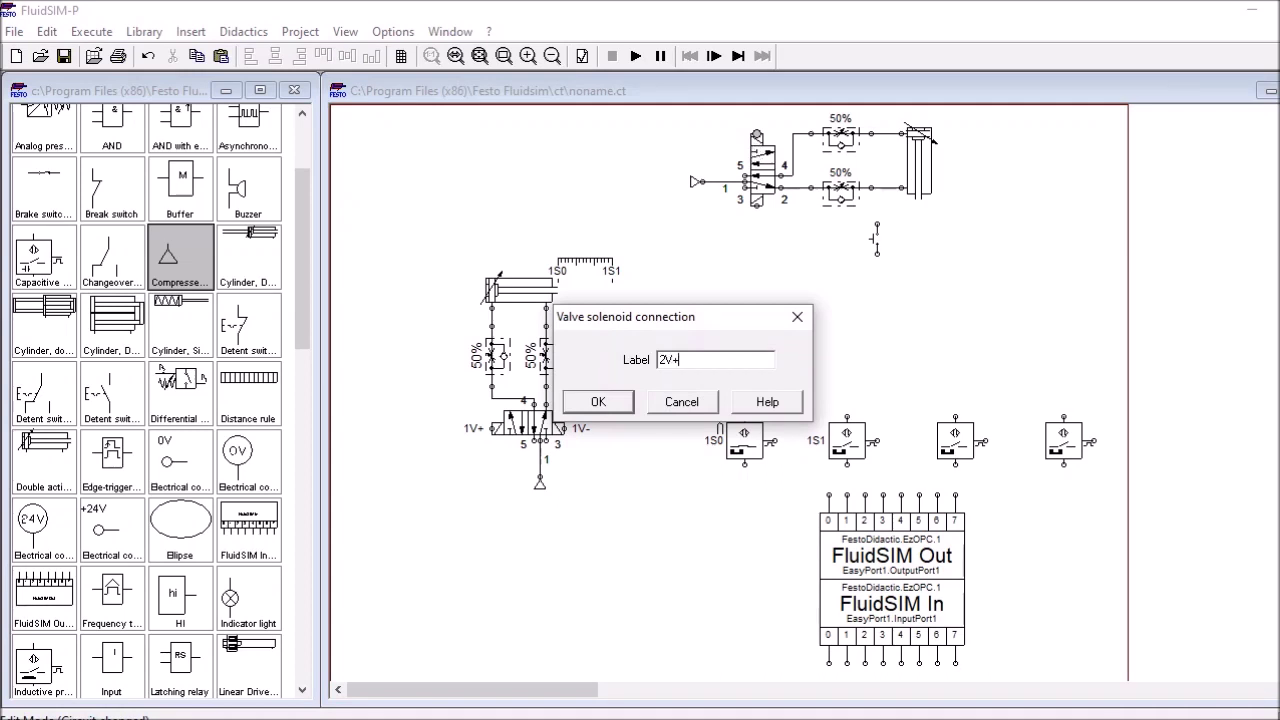
type("2V+")
key("Return")
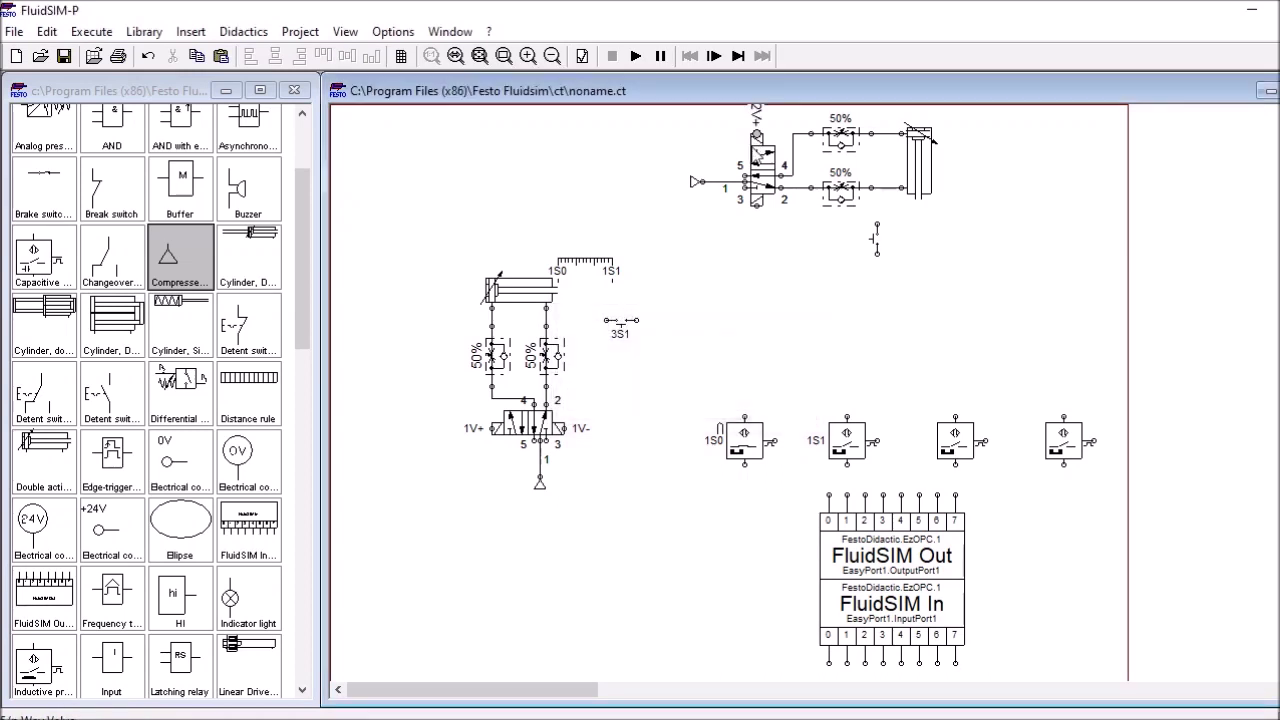
double_click(757, 205)
type("2V-")
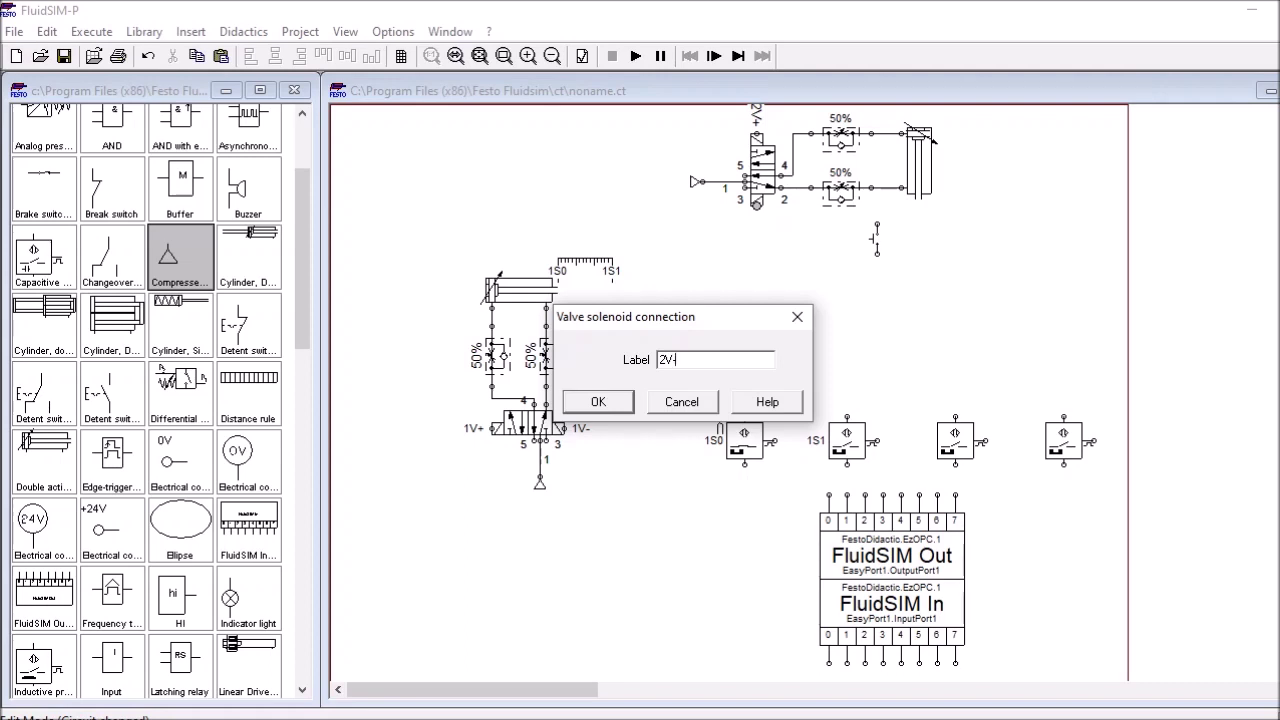
left_click(610, 398)
Label the pushbutton below the vertical cylinder's flow control valves 4S1
double_click(875, 240)
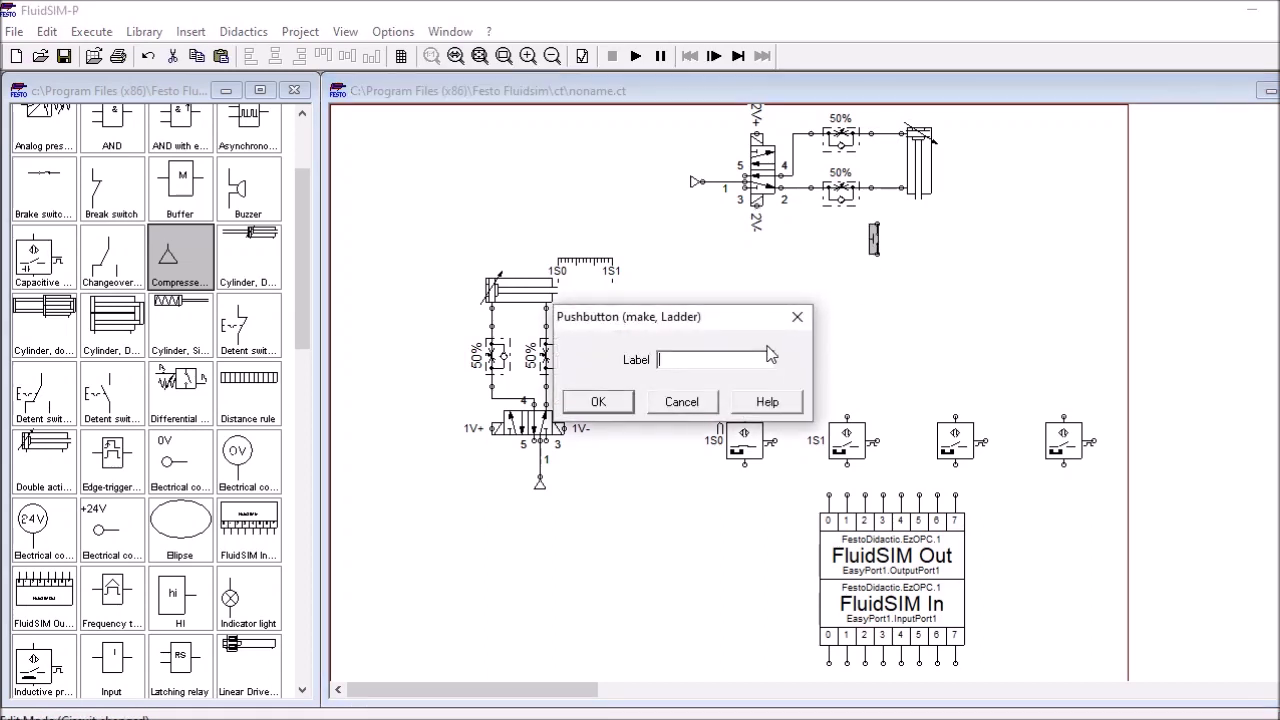
type("4S1")
key("Return")
left_click(885, 337)
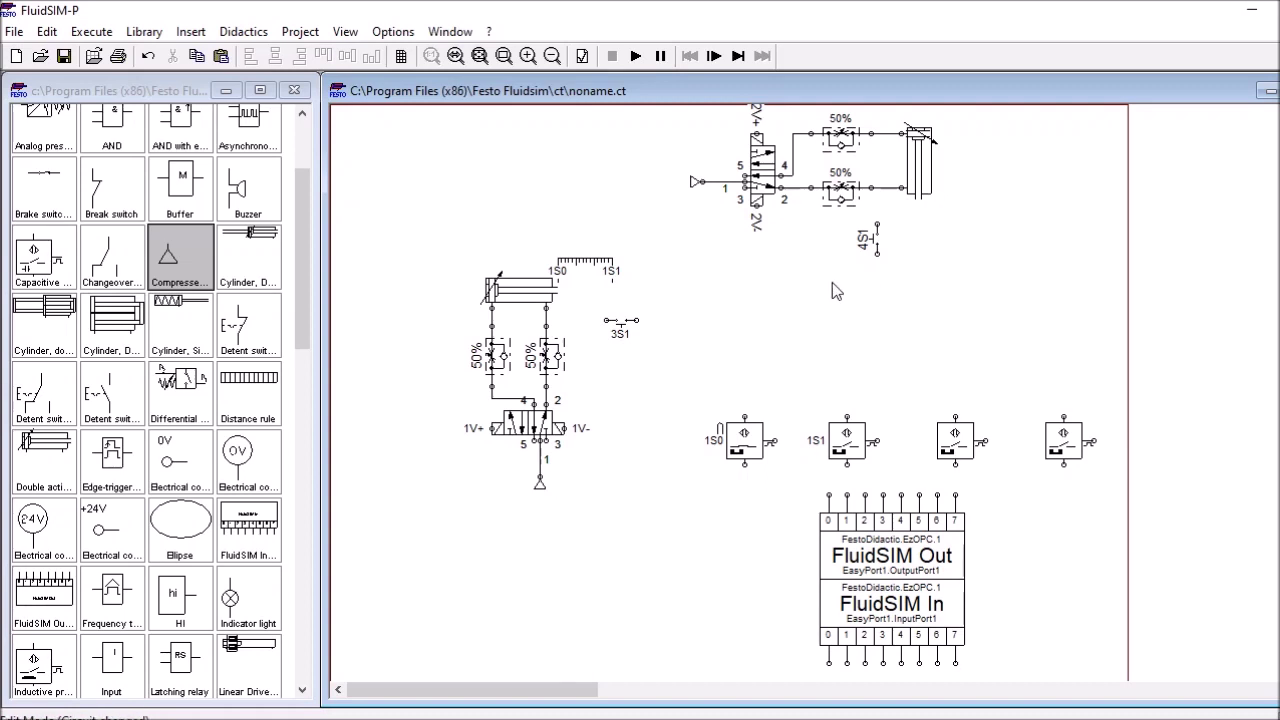
Add distance rule labels 2S0 at 0 mm and 2S1 at full stroke to the vertical cylinder, and move the rule beyond its rod end
left_click(920, 174)
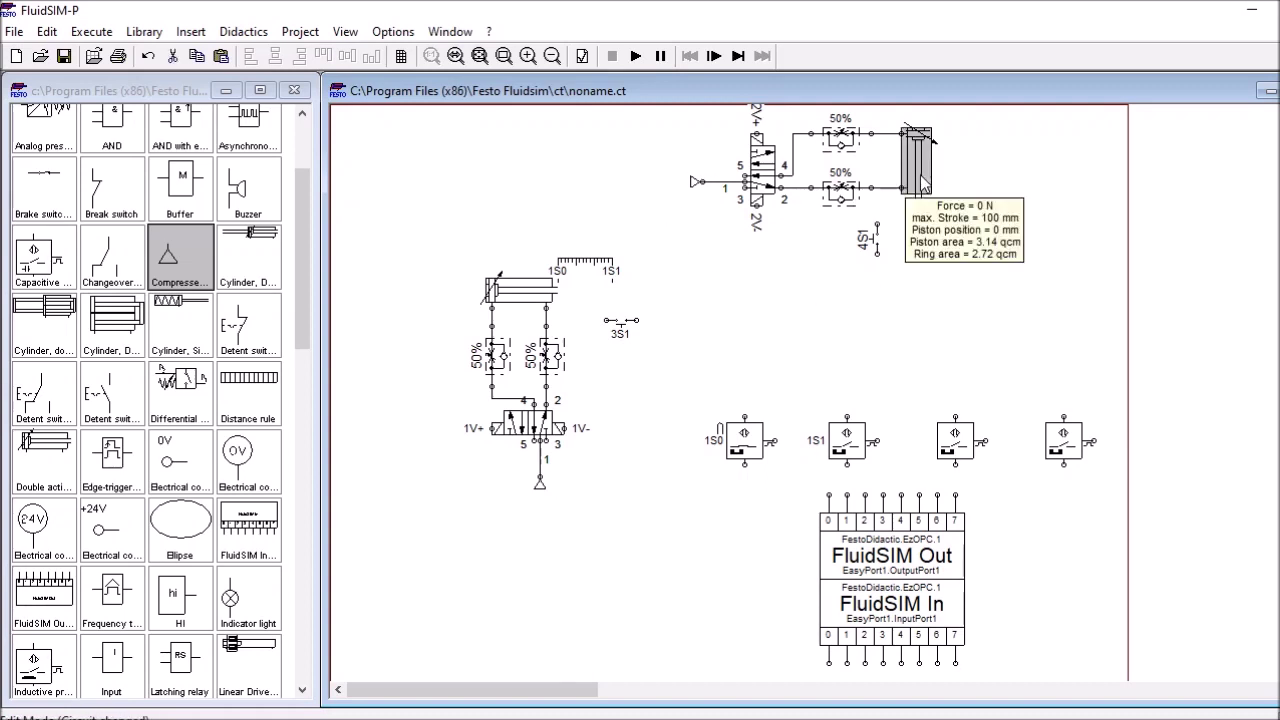
double_click(920, 178)
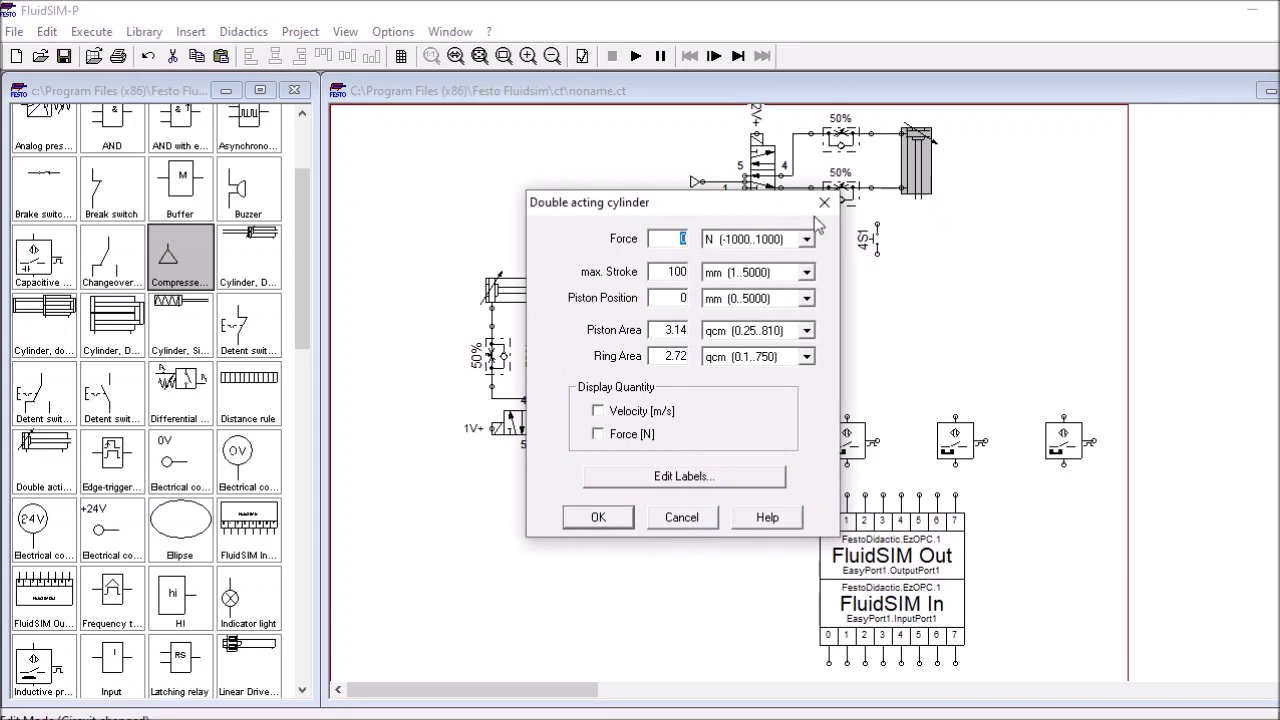
left_click(641, 478)
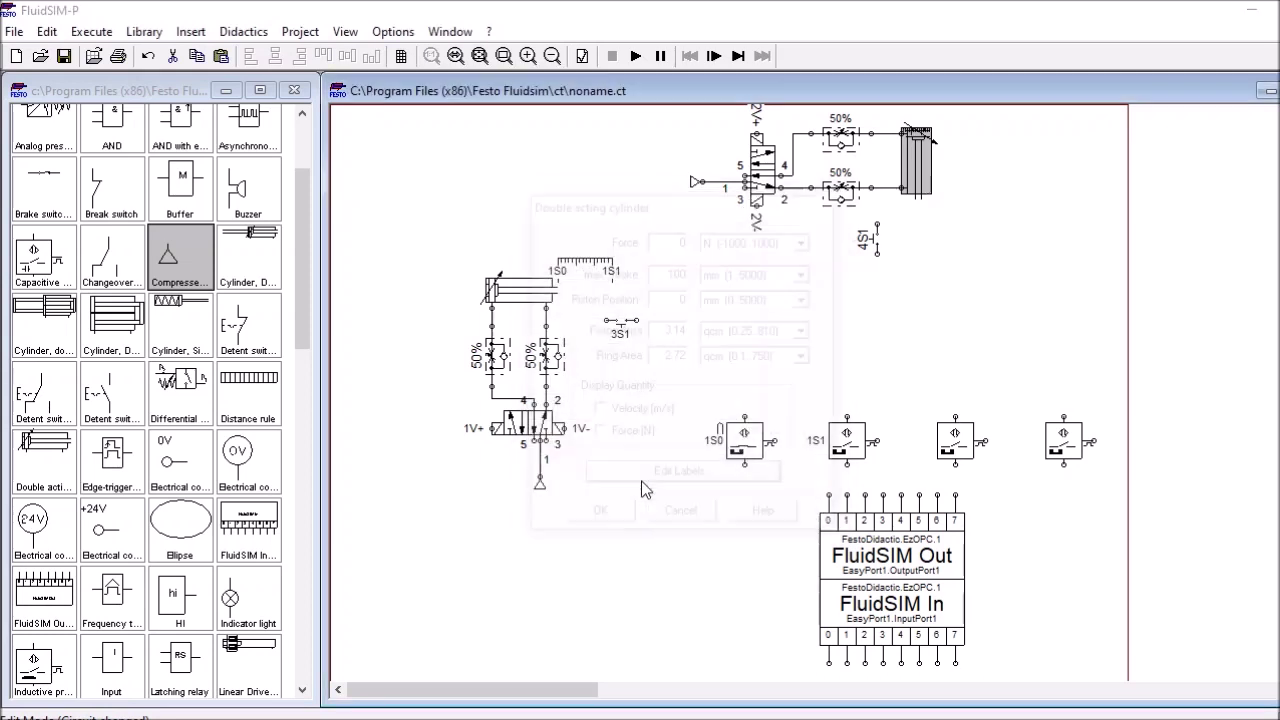
type("2S0")
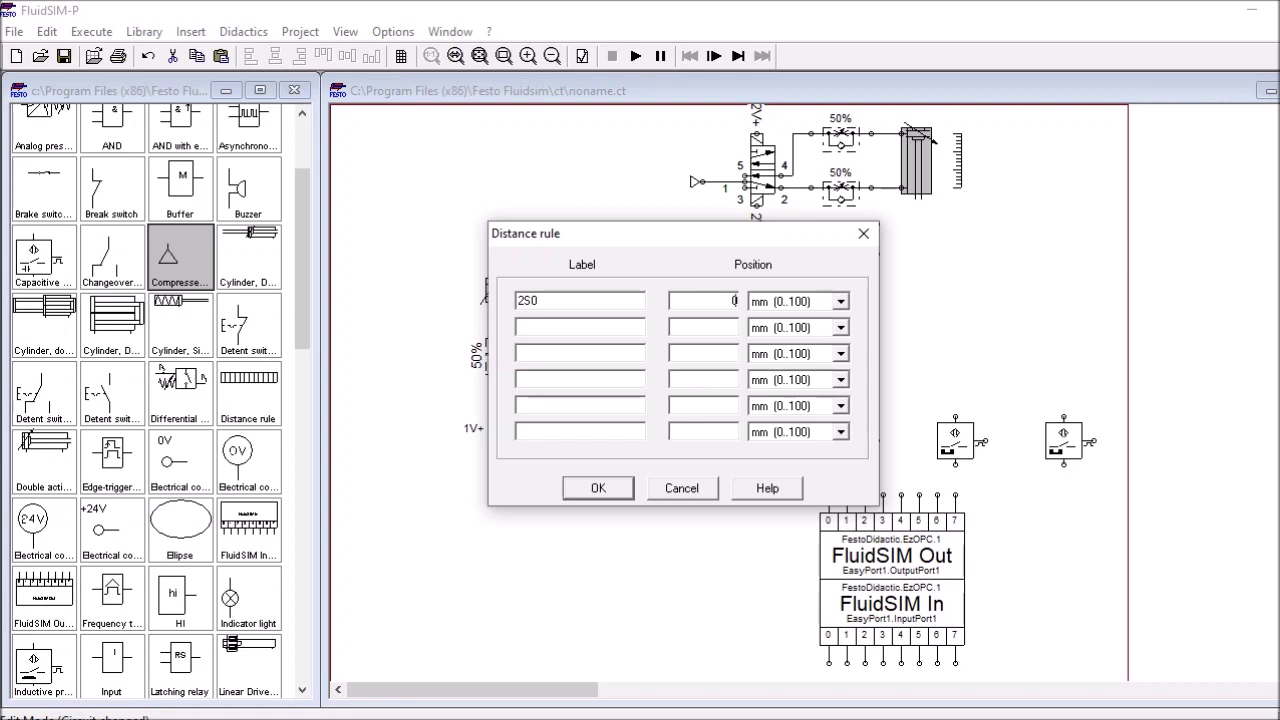
key("Tab")
key("Tab")
left_click(606, 498)
left_click(609, 522)
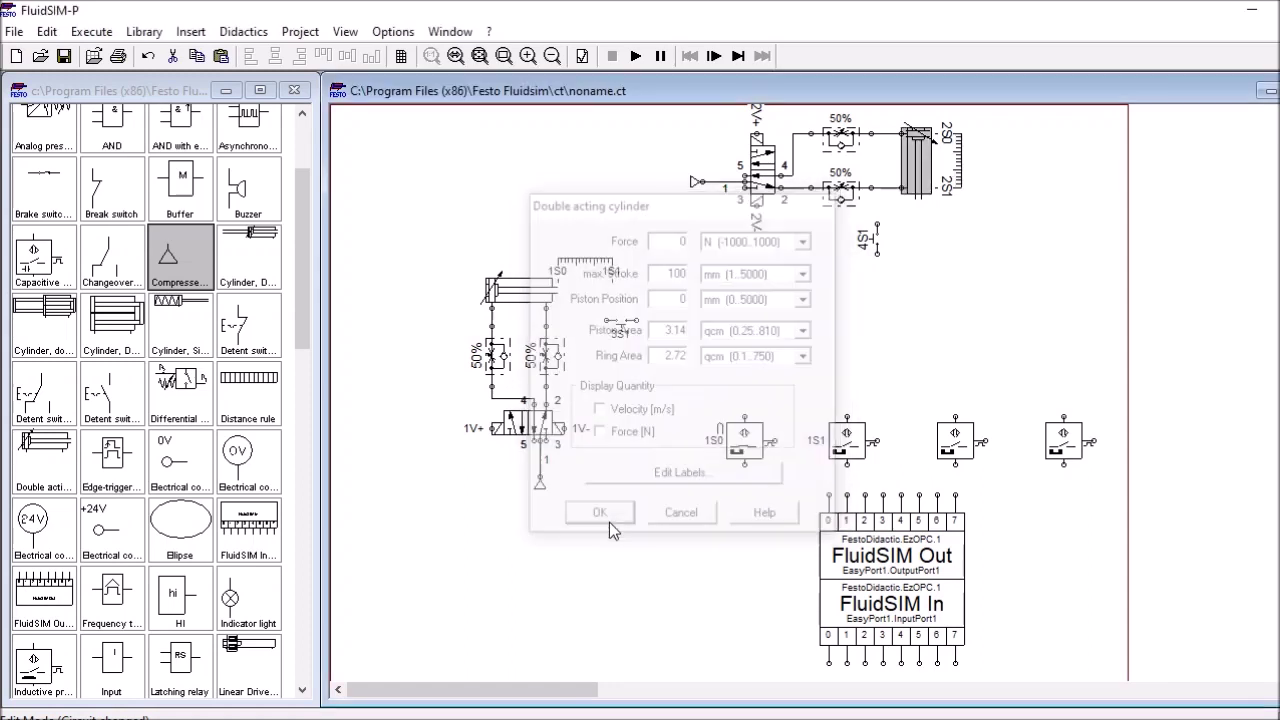
left_click_drag(957, 175, 947, 230)
left_click(1048, 280)
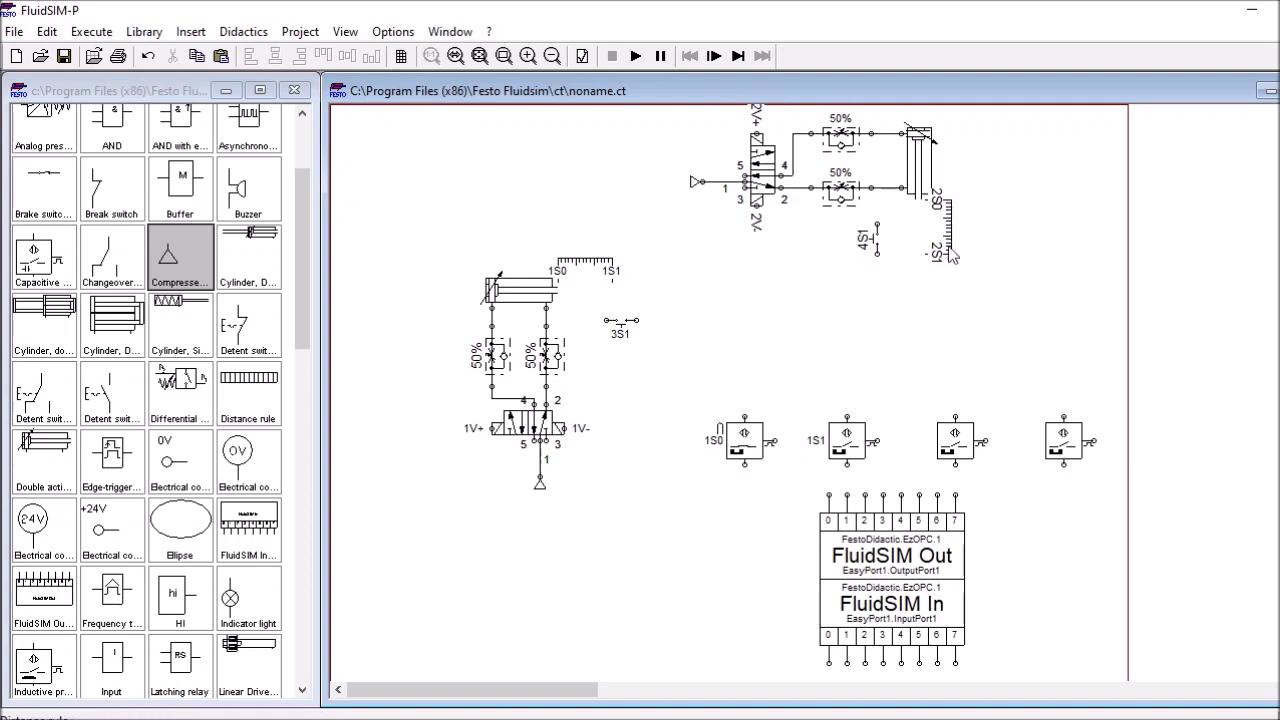
Place a 0V electrical connection beside the magnetic proximity switches and wire it to the lower terminals of all four
mouse_move(925, 188)
left_click(176, 458)
left_click_drag(176, 458, 745, 478)
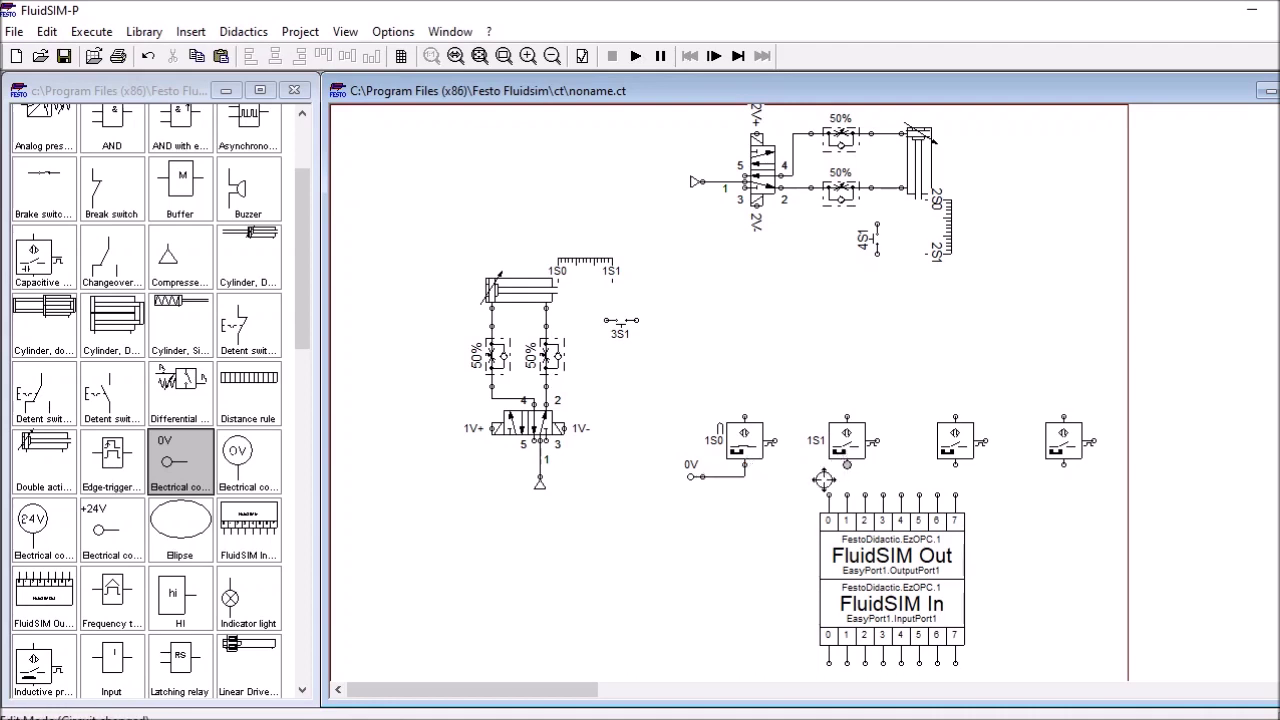
left_click_drag(745, 465, 775, 475)
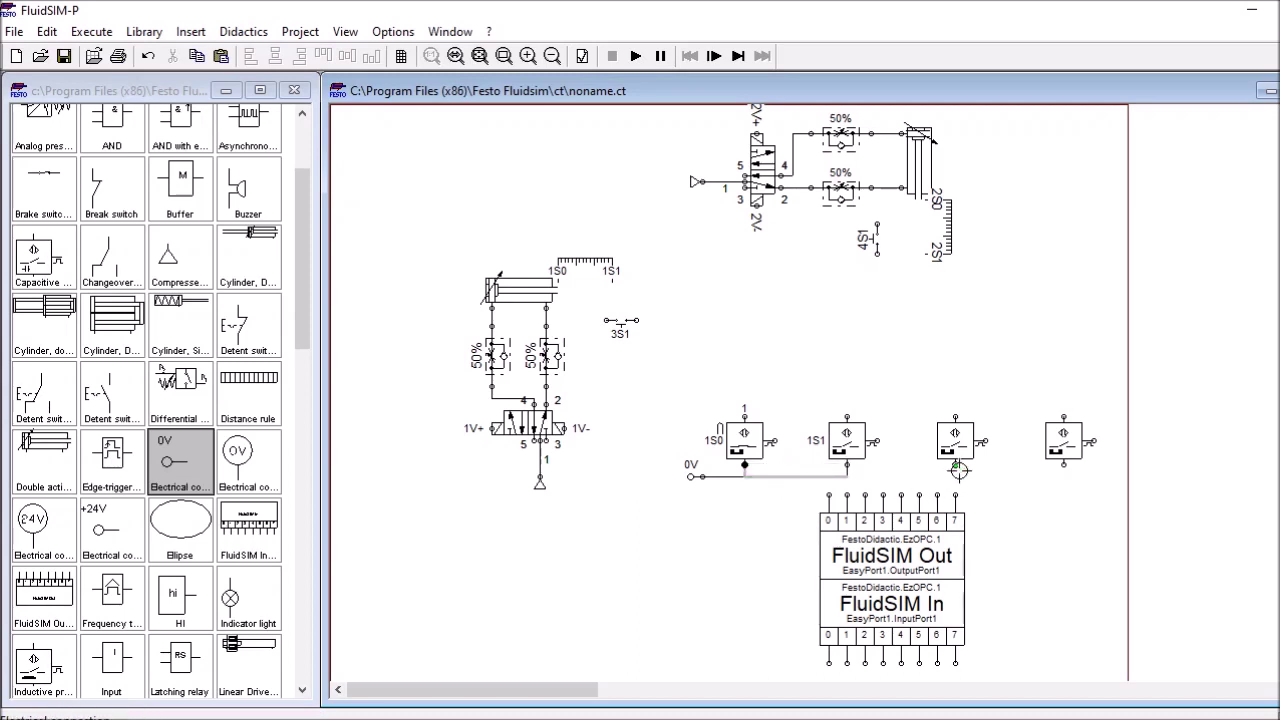
left_click_drag(955, 465, 849, 477)
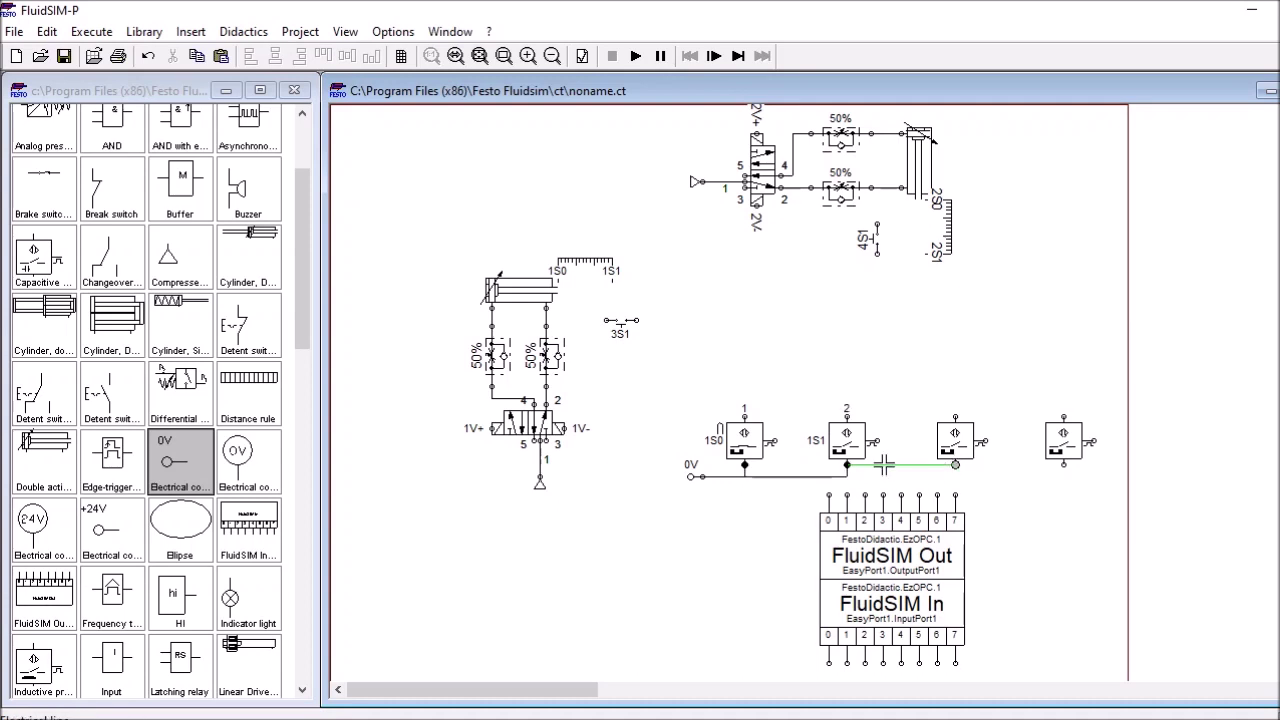
left_click(1064, 465)
left_click_drag(953, 481, 992, 476)
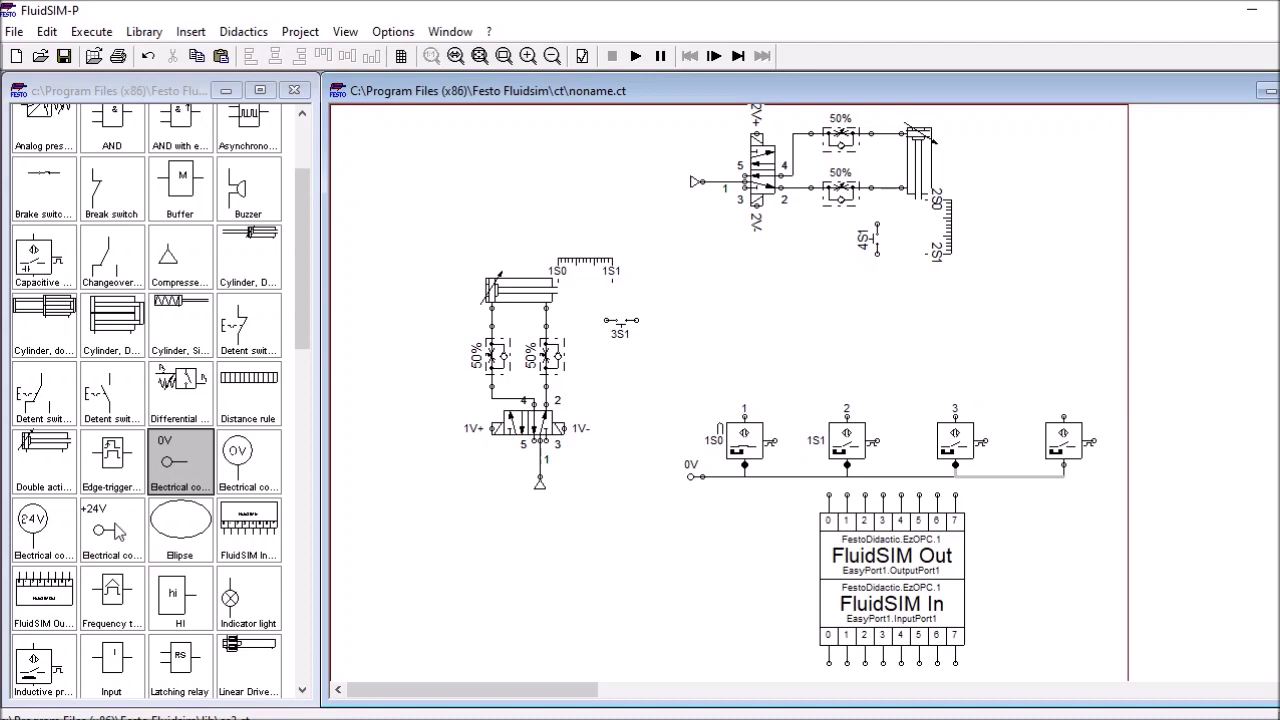
Place a +24V electrical connection above the 0V one and wire it to the upper terminals of all four magnetic proximity switches
left_click_drag(112, 525, 689, 388)
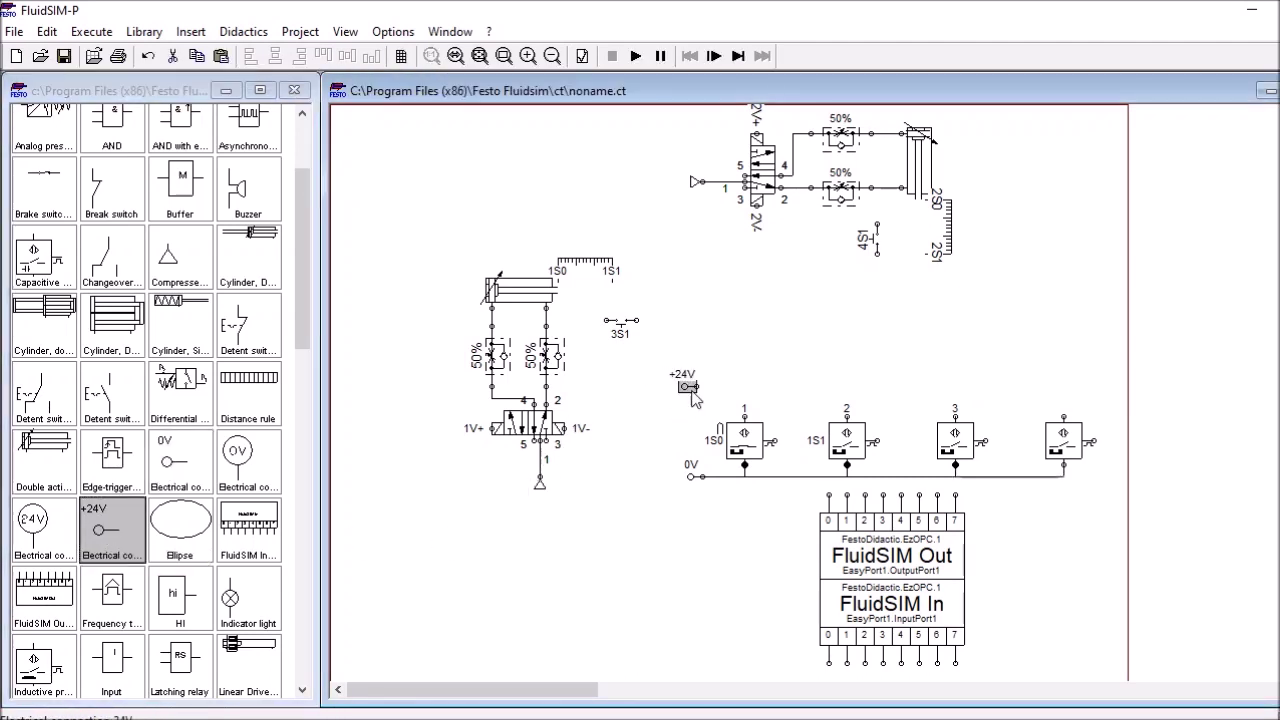
left_click_drag(693, 387, 745, 416)
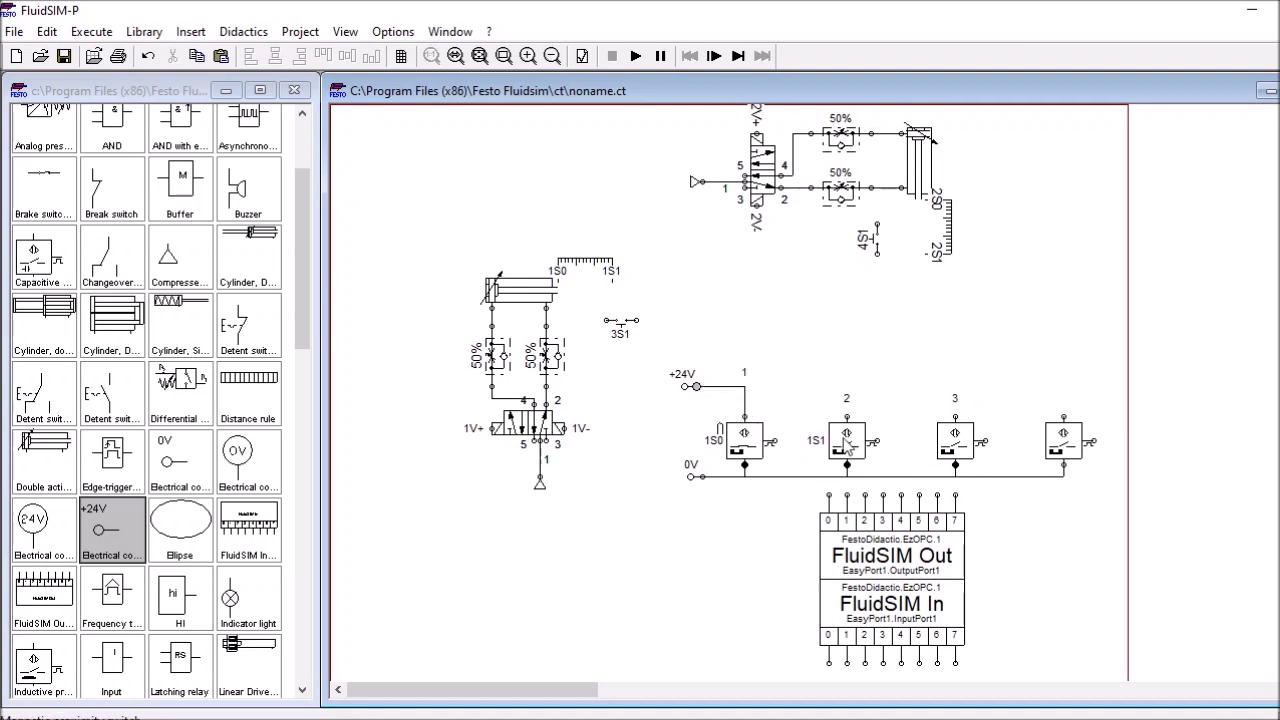
left_click_drag(848, 420, 745, 387)
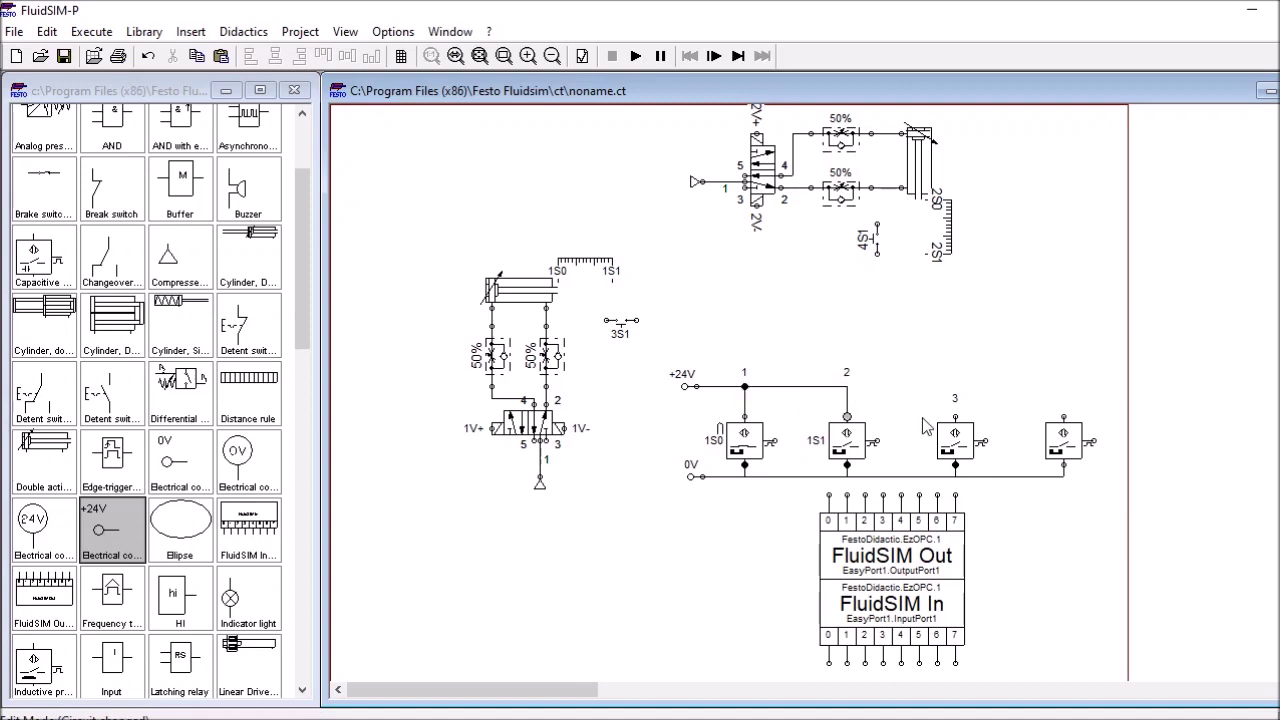
left_click_drag(955, 416, 847, 387)
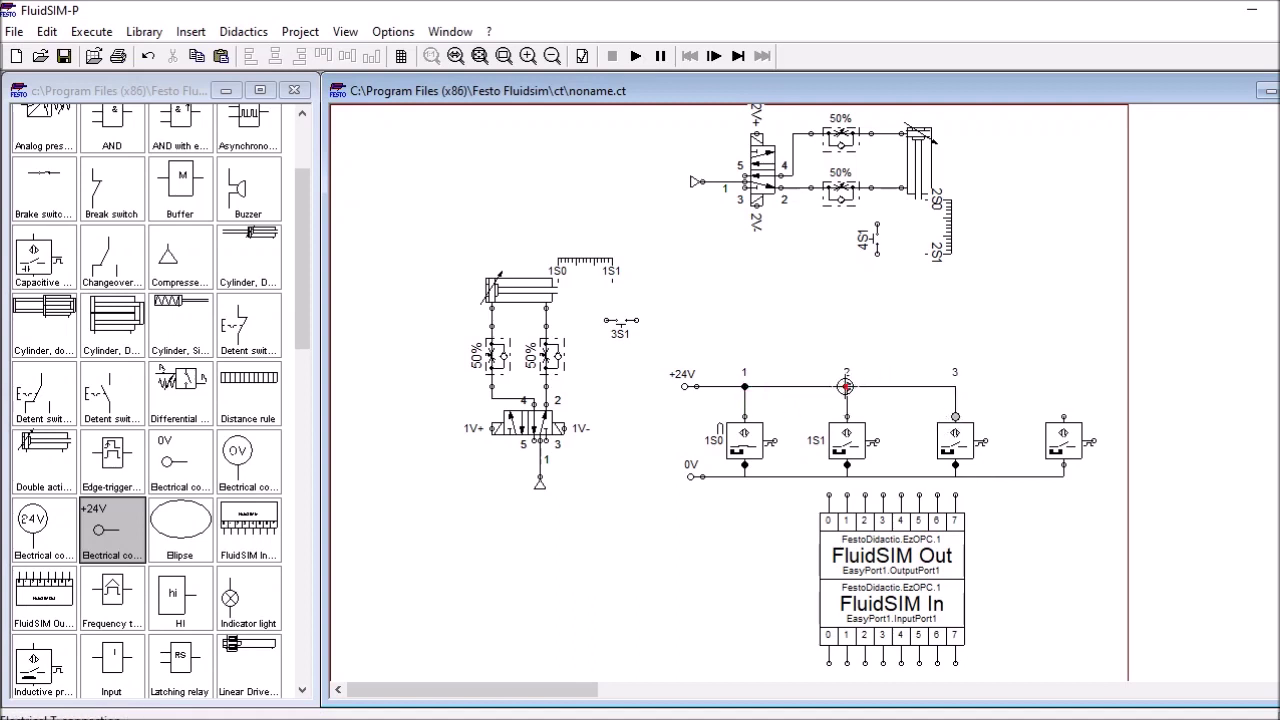
left_click_drag(1062, 416, 955, 387)
Move the +24V connection and its junction line down, closer to the four proximity switches
left_click(896, 387)
left_click(775, 362)
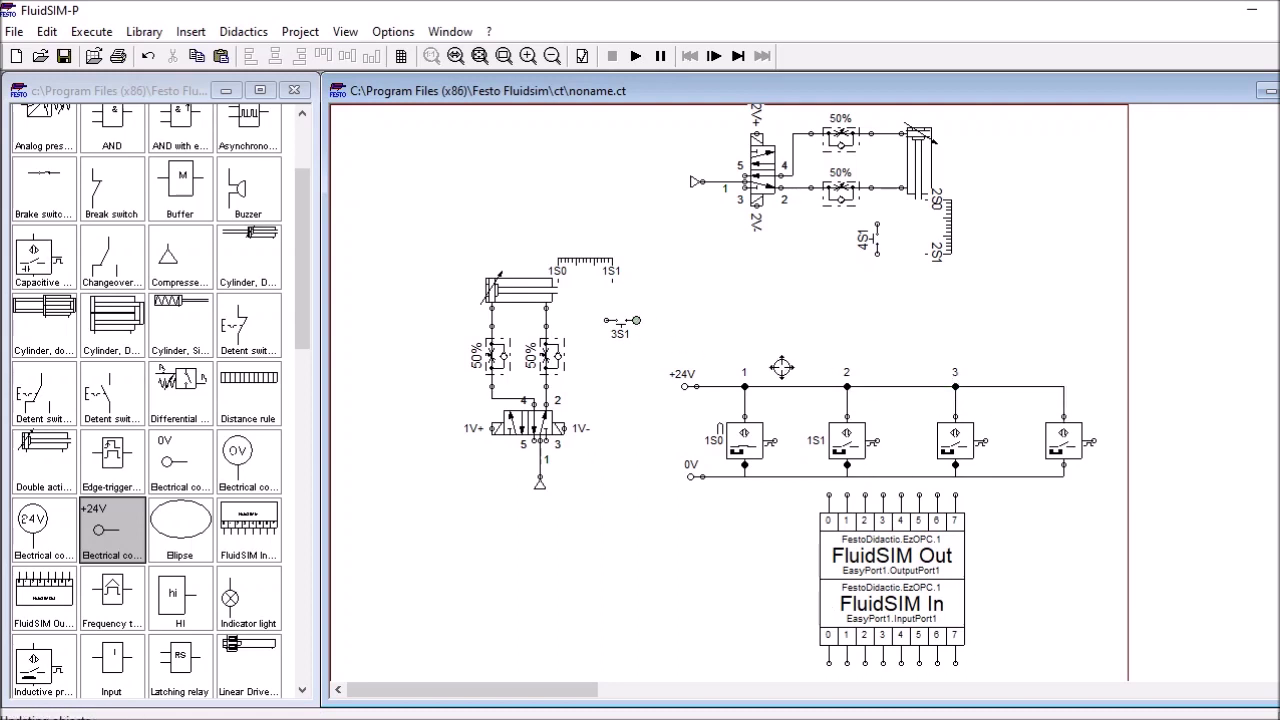
left_click_drag(669, 339, 1091, 400)
key("Down")
key("Down")
key("Down")
key("Down")
key("Down")
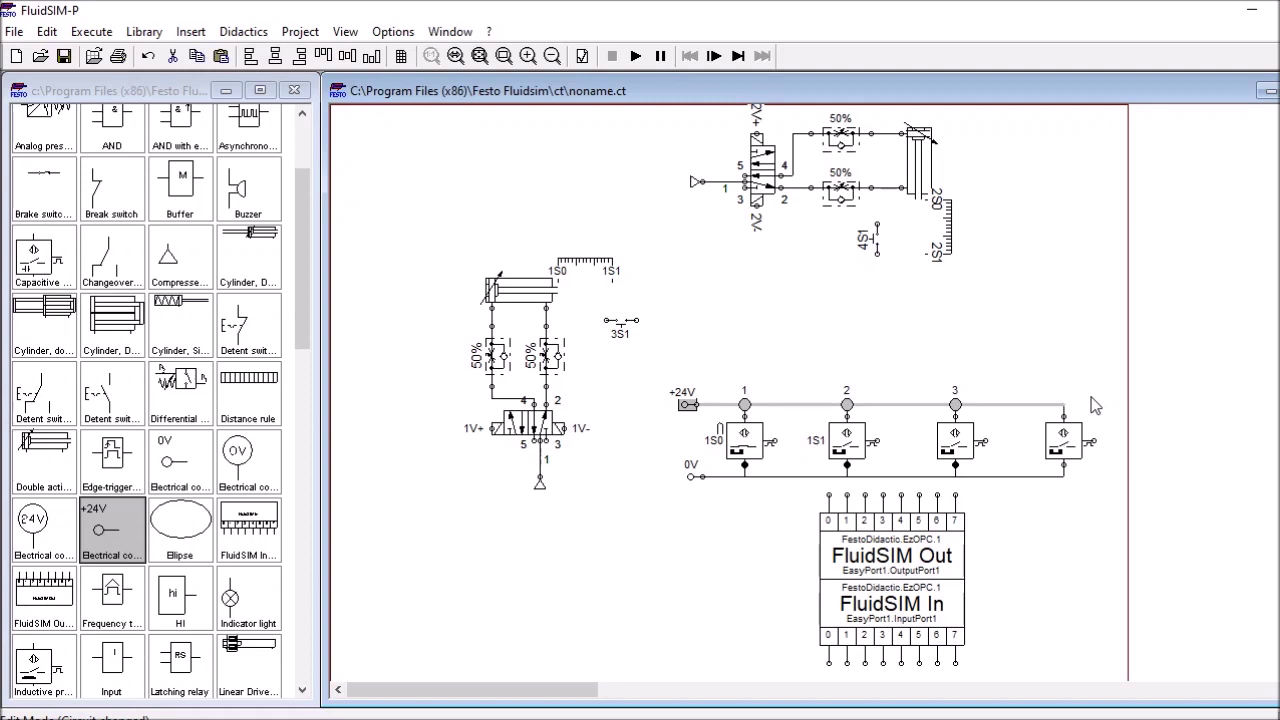
left_click(661, 535)
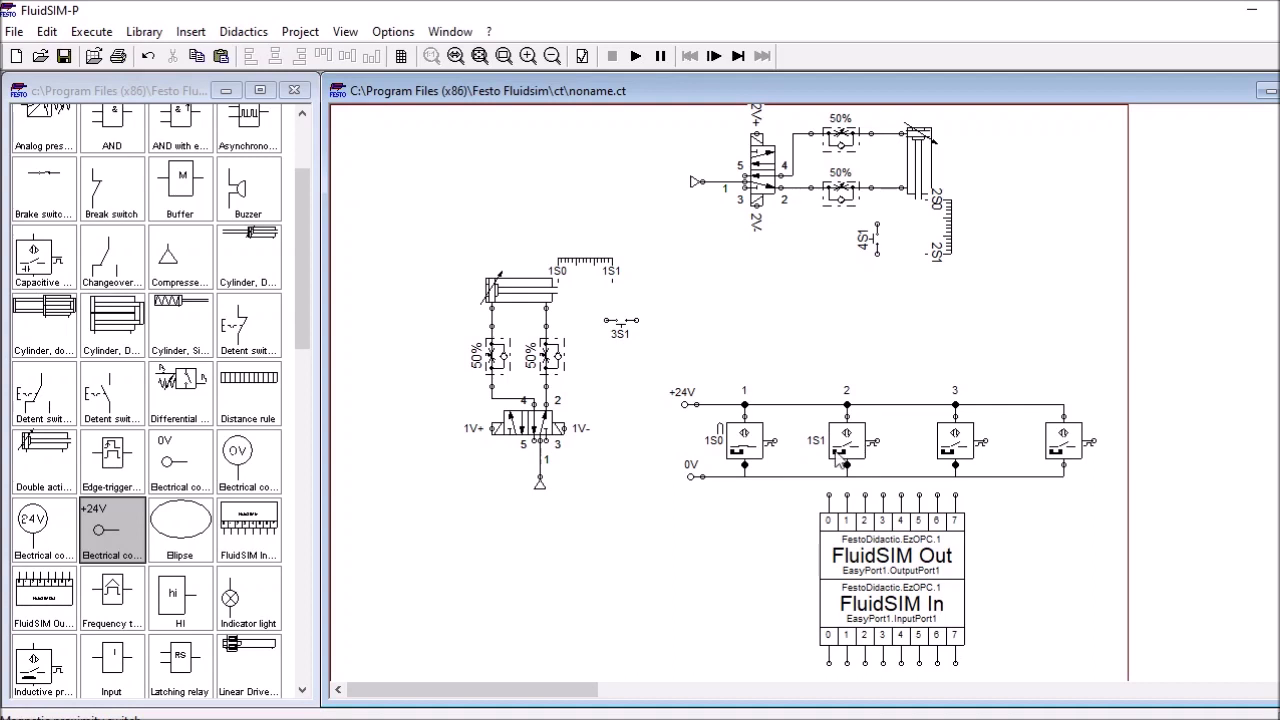
Move the FluidSIM Out and FluidSIM In ports down together to leave more wiring space below the proximity switches
left_click_drag(756, 512, 1070, 668)
left_click_drag(868, 527, 868, 557)
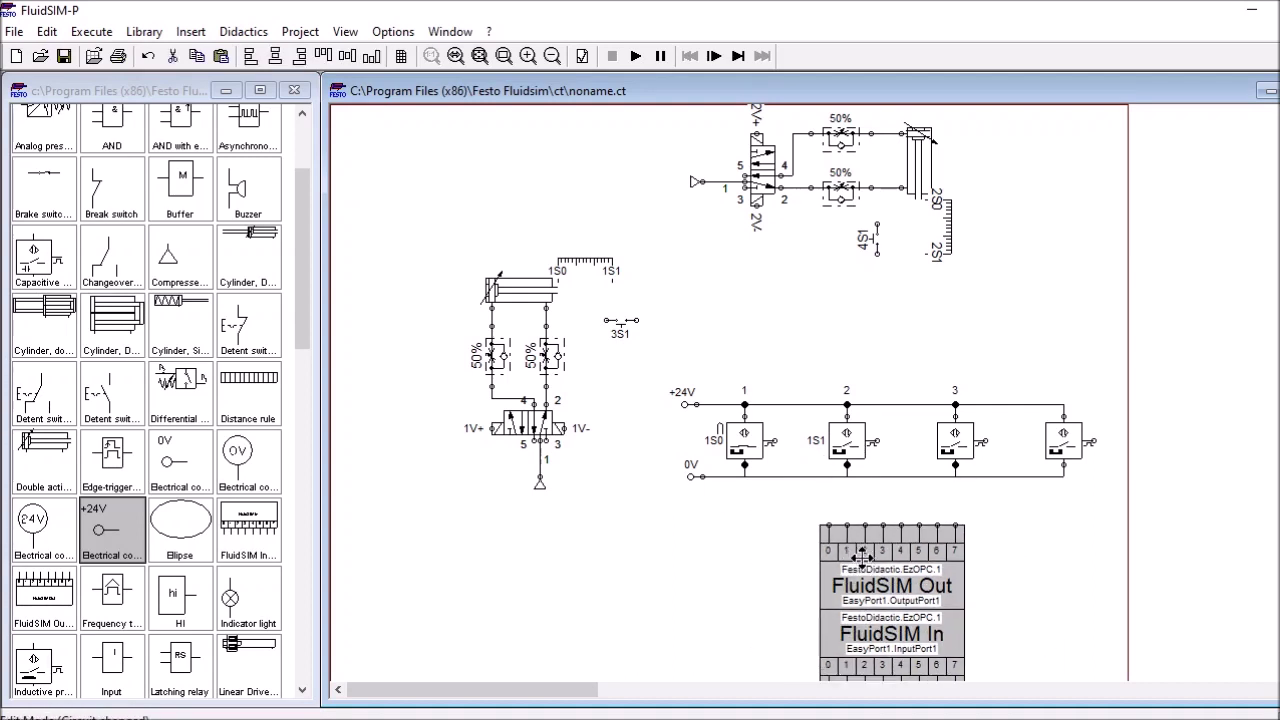
left_click(785, 448)
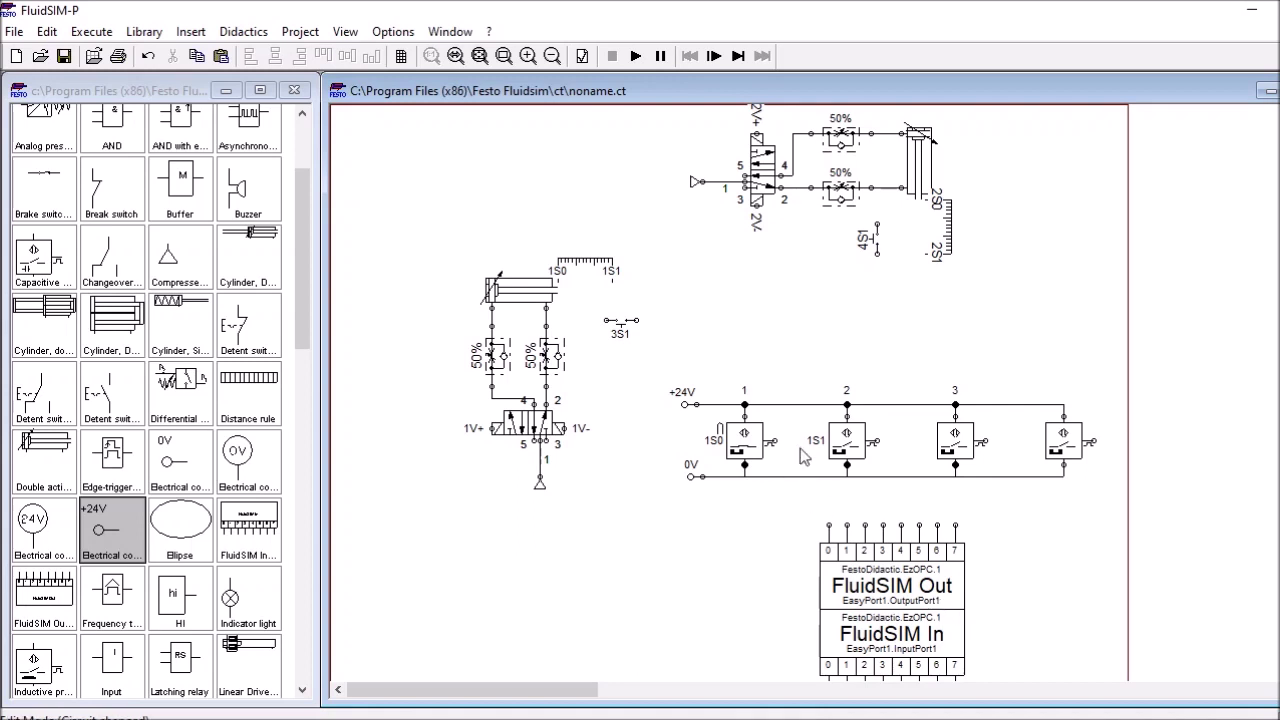
Wire the outputs of proximity switches 1S0 and 1S1 to FluidSIM Out terminals 0 and 1, routing the lines clear of the switches
left_click_drag(775, 441, 829, 525)
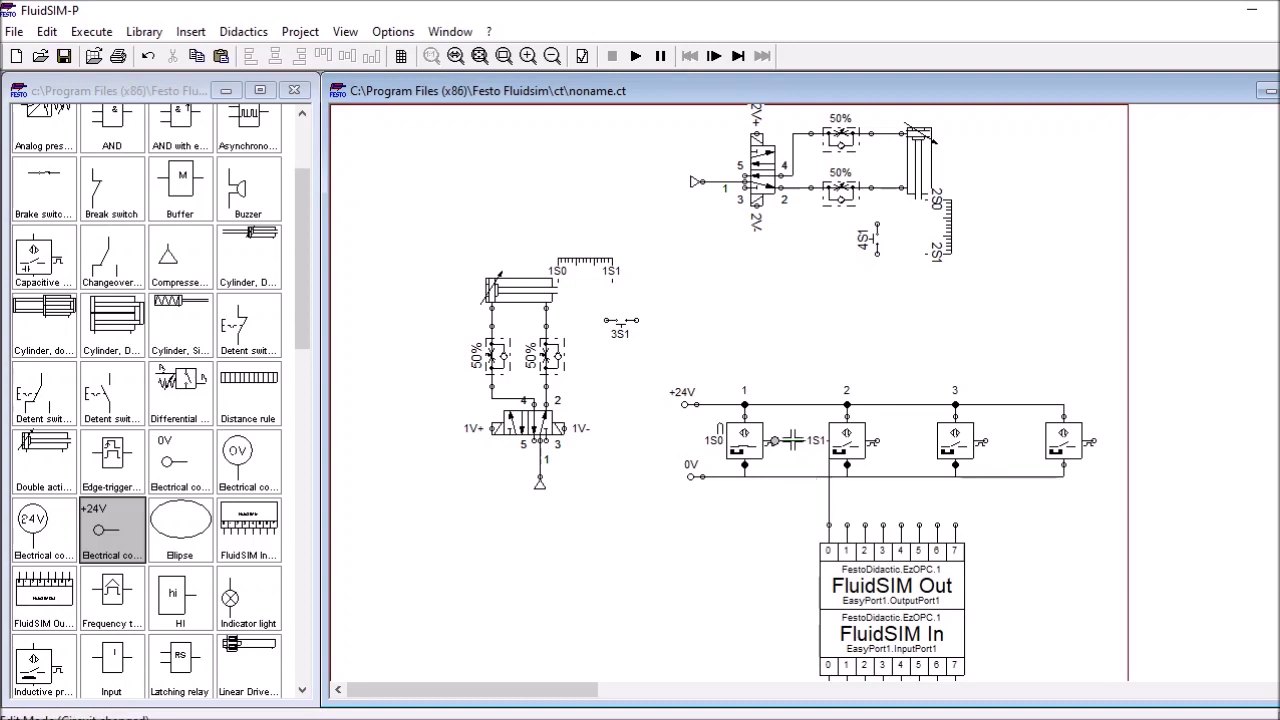
left_click_drag(792, 441, 811, 512)
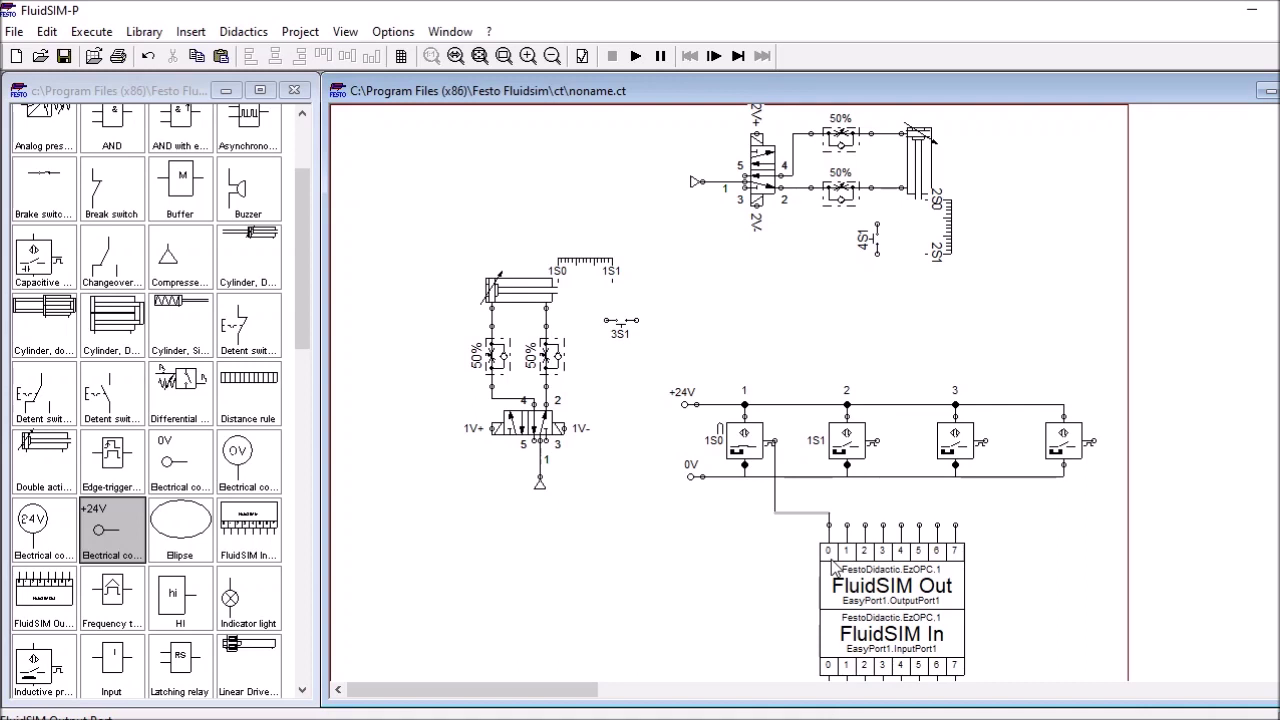
left_click_drag(875, 440, 847, 523)
left_click(863, 487)
Wire the third and fourth proximity switch outputs to FluidSIM Out terminals 2 and 3, raising both lines clear of the other terminals
left_click_drag(984, 443, 975, 530)
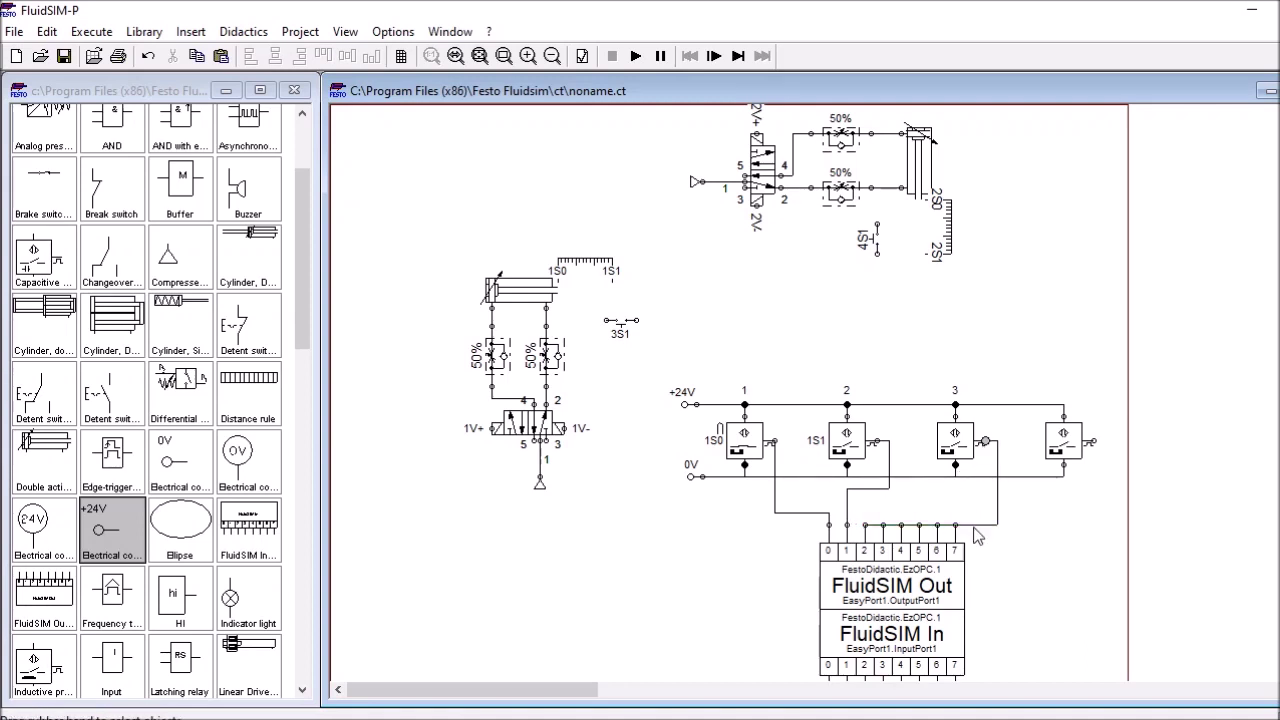
left_click_drag(975, 523, 970, 491)
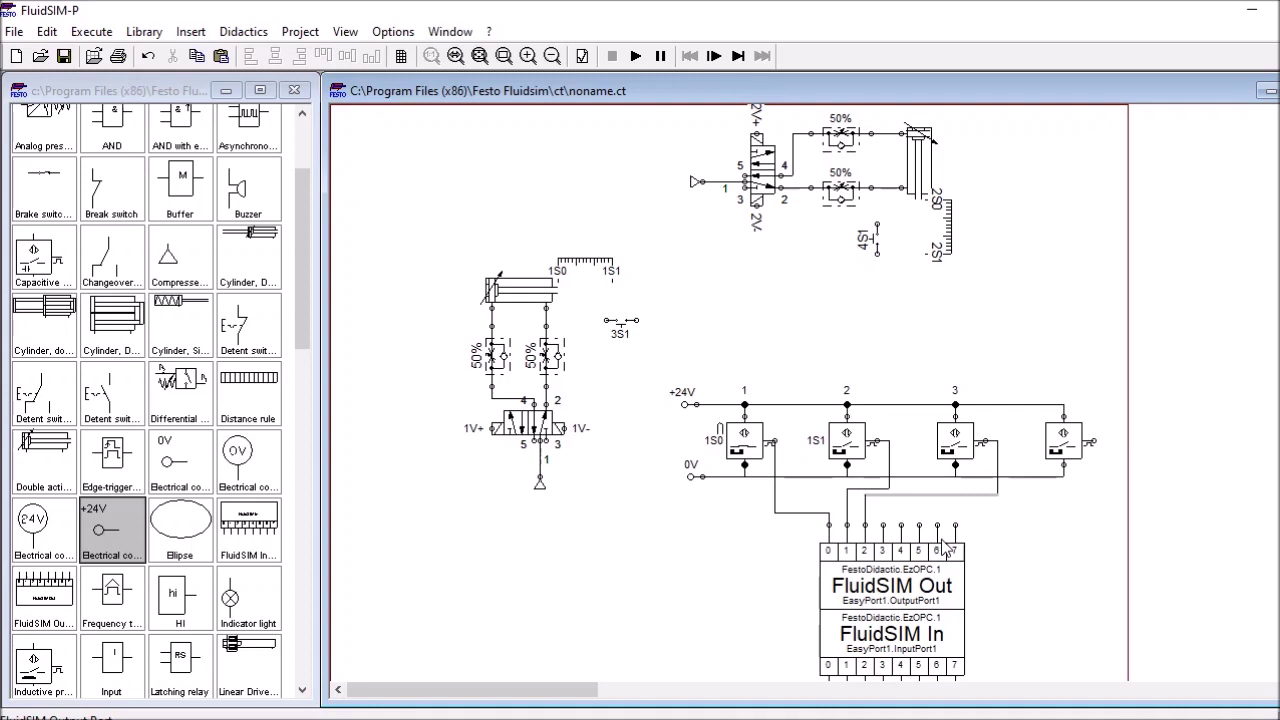
left_click_drag(1093, 441, 883, 524)
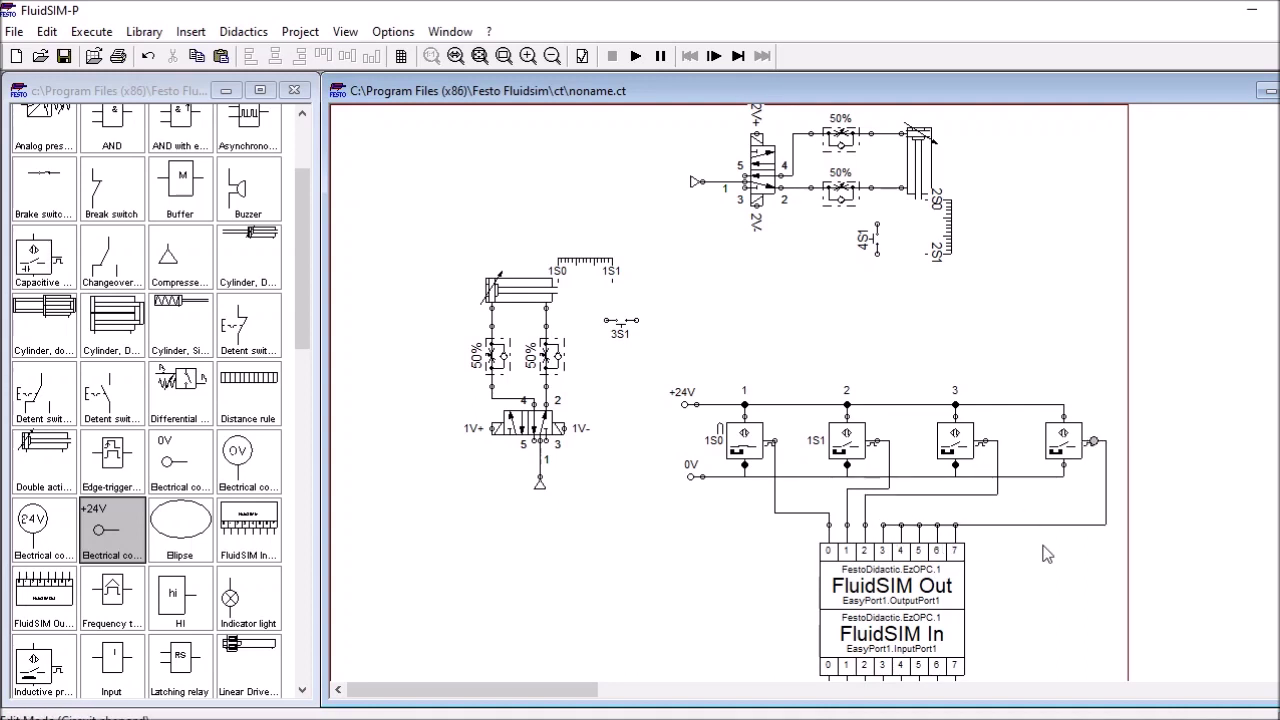
left_click_drag(1051, 526, 1051, 497)
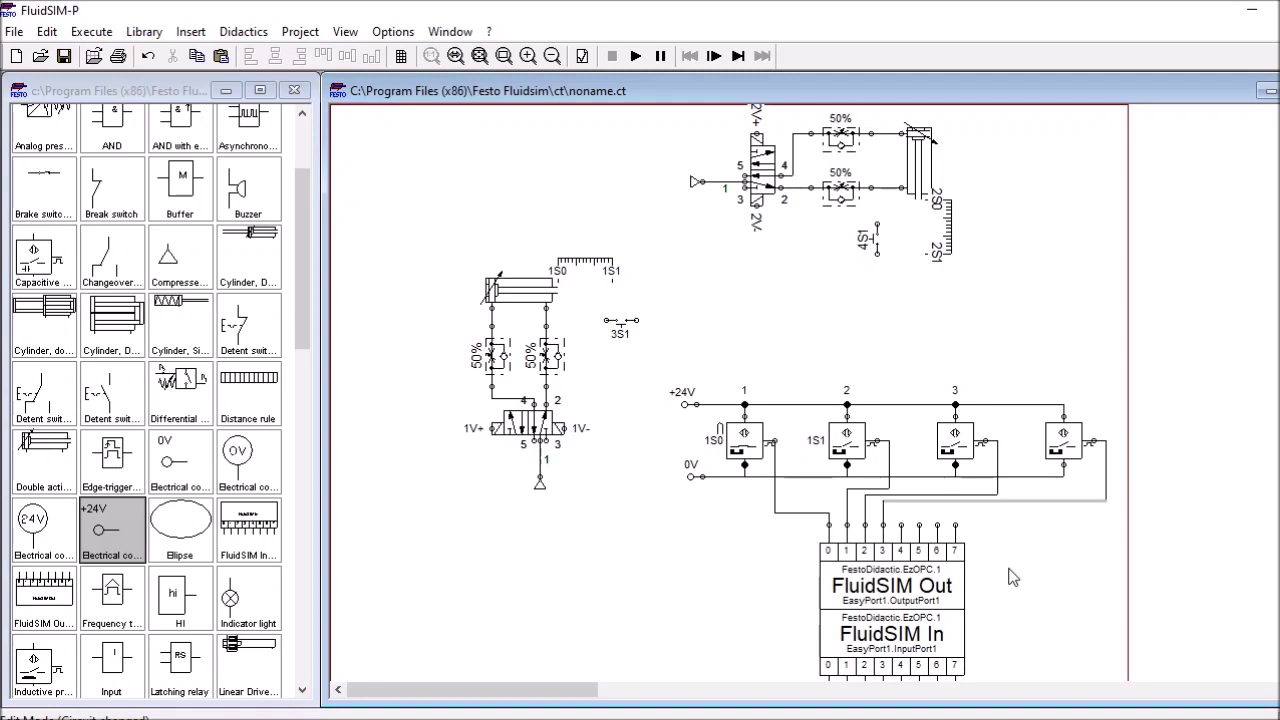
Move the four valve solenoids down together, farther from the FluidSIM In port
scroll(1015, 585, "down", 3)
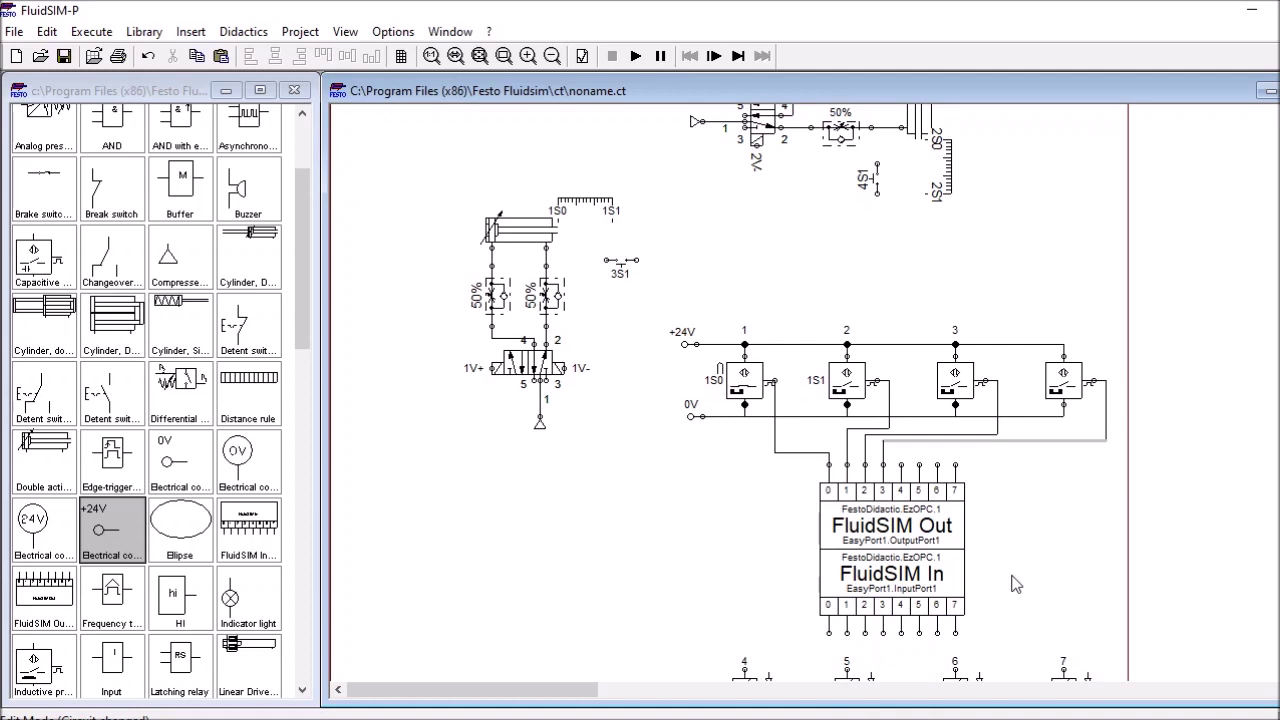
scroll(1015, 585, "down", 3)
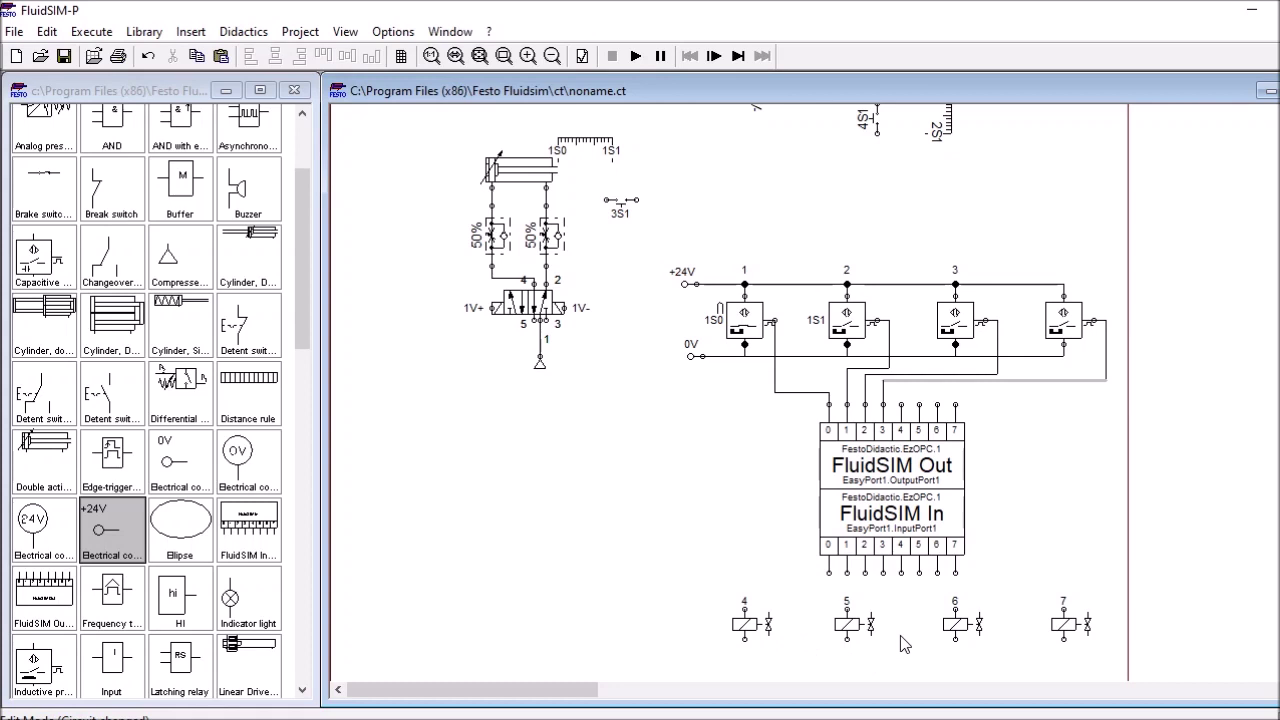
scroll(905, 640, "down", 3)
mouse_move(662, 516)
left_mouse_down()
mouse_move(1137, 632)
mouse_move(1145, 645)
left_mouse_up()
left_click_drag(863, 577, 851, 612)
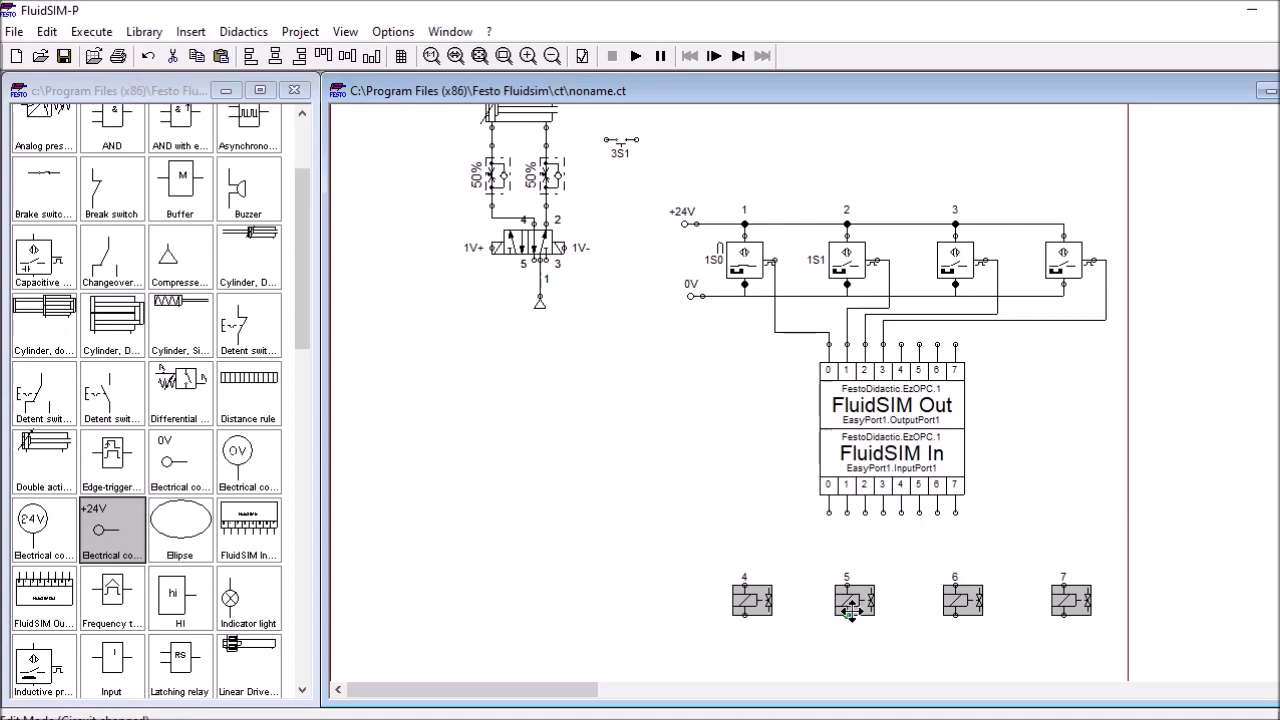
Place a 0V electrical connection beside the valve solenoids and wire it to the lower terminals of all four
left_click_drag(177, 462, 703, 655)
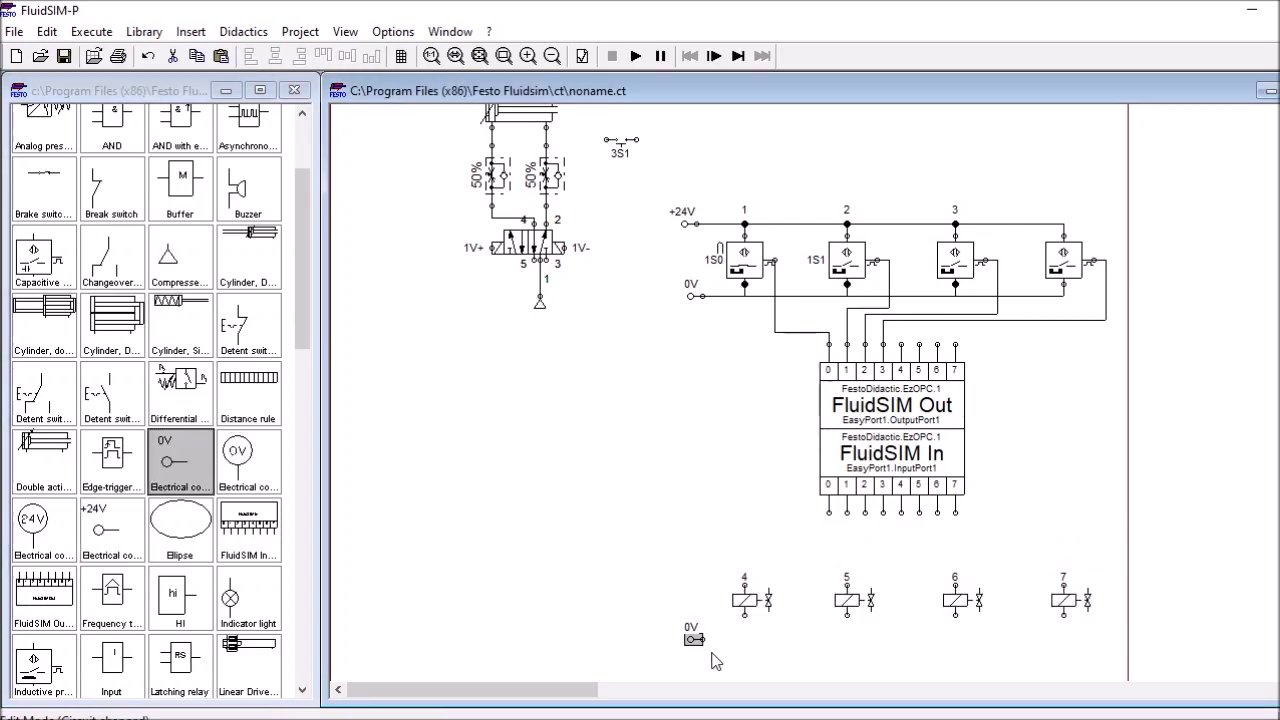
left_click_drag(740, 616, 745, 615)
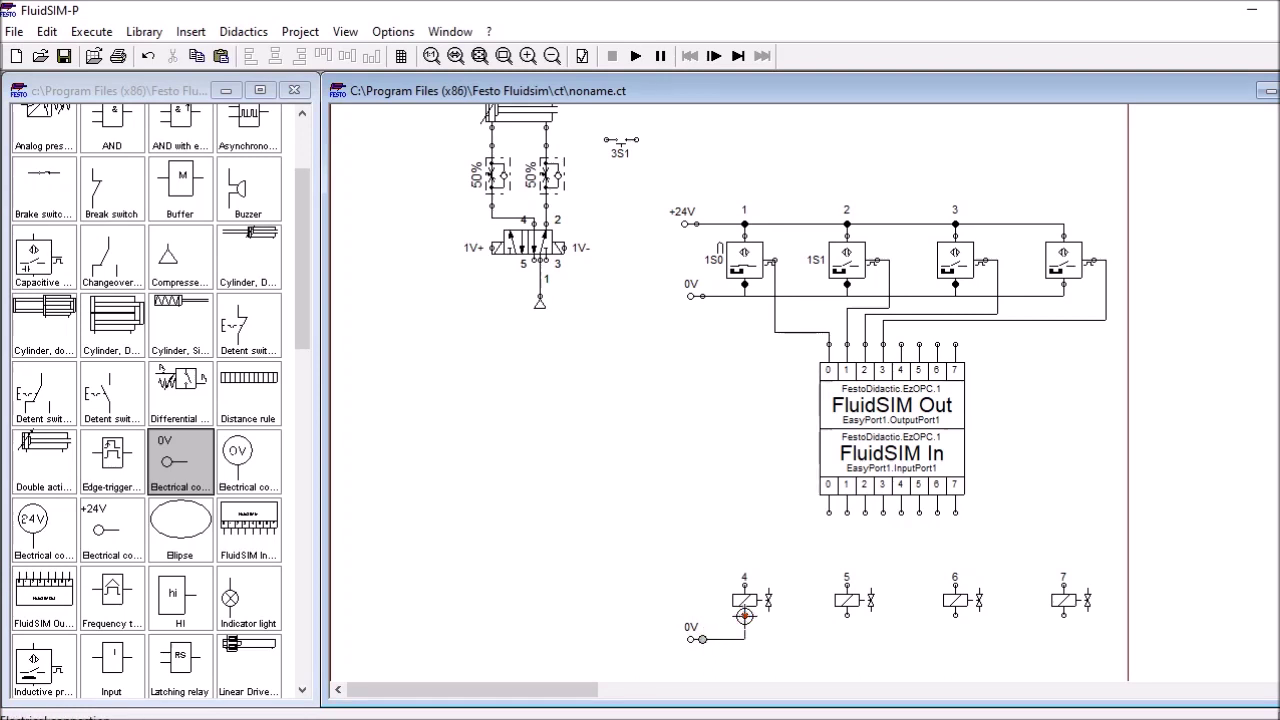
left_click_drag(847, 612, 744, 640)
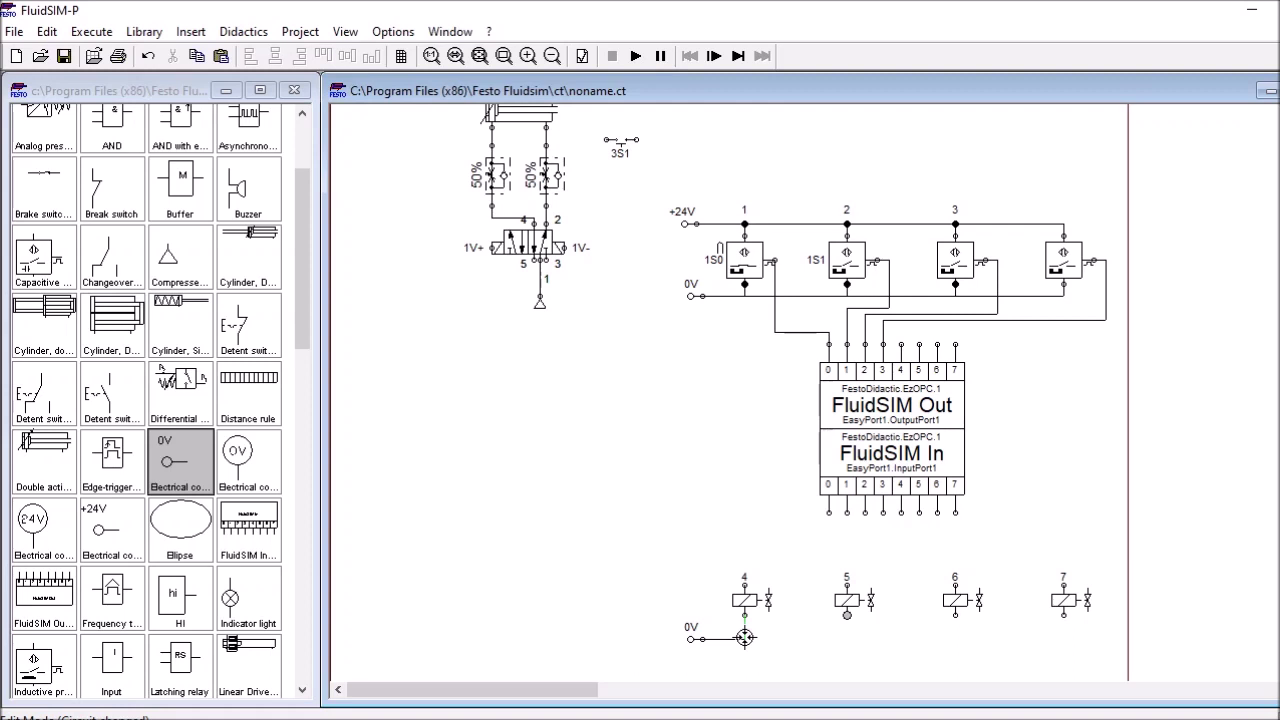
mouse_move(955, 614)
left_mouse_down()
mouse_move(952, 646)
mouse_move(847, 639)
left_mouse_up()
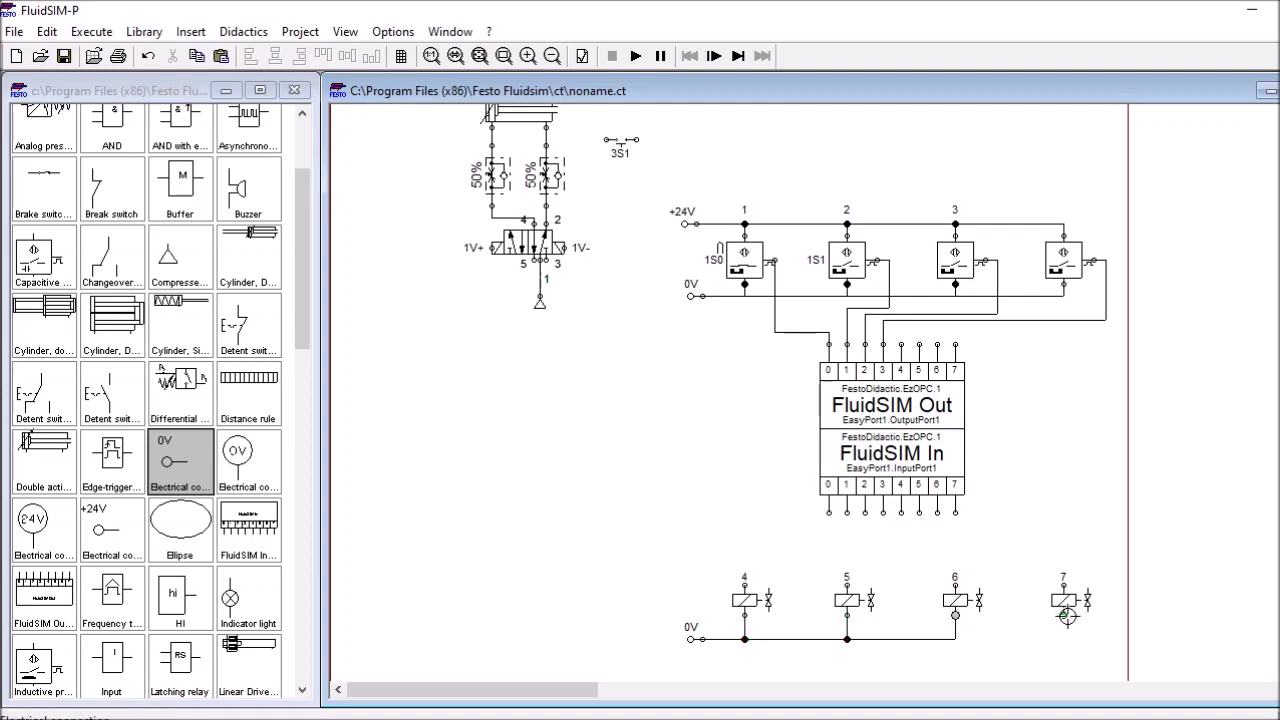
mouse_move(1066, 616)
left_mouse_down()
mouse_move(994, 647)
mouse_move(955, 640)
left_mouse_up()
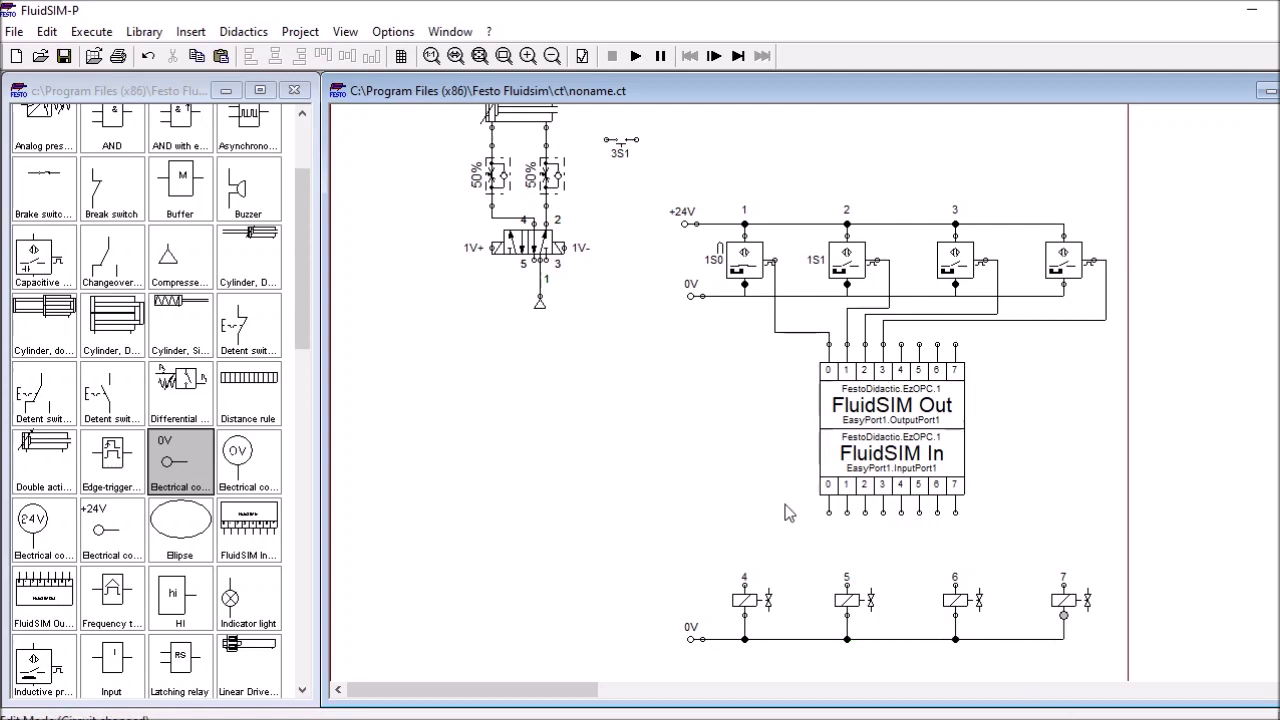
Wire FluidSIM In terminals 0 to 3 to the upper terminals of the four valve solenoids in order, separating the overlapping terminal 3 line
mouse_move(829, 513)
left_mouse_down()
mouse_move(733, 584)
mouse_move(744, 584)
left_mouse_up()
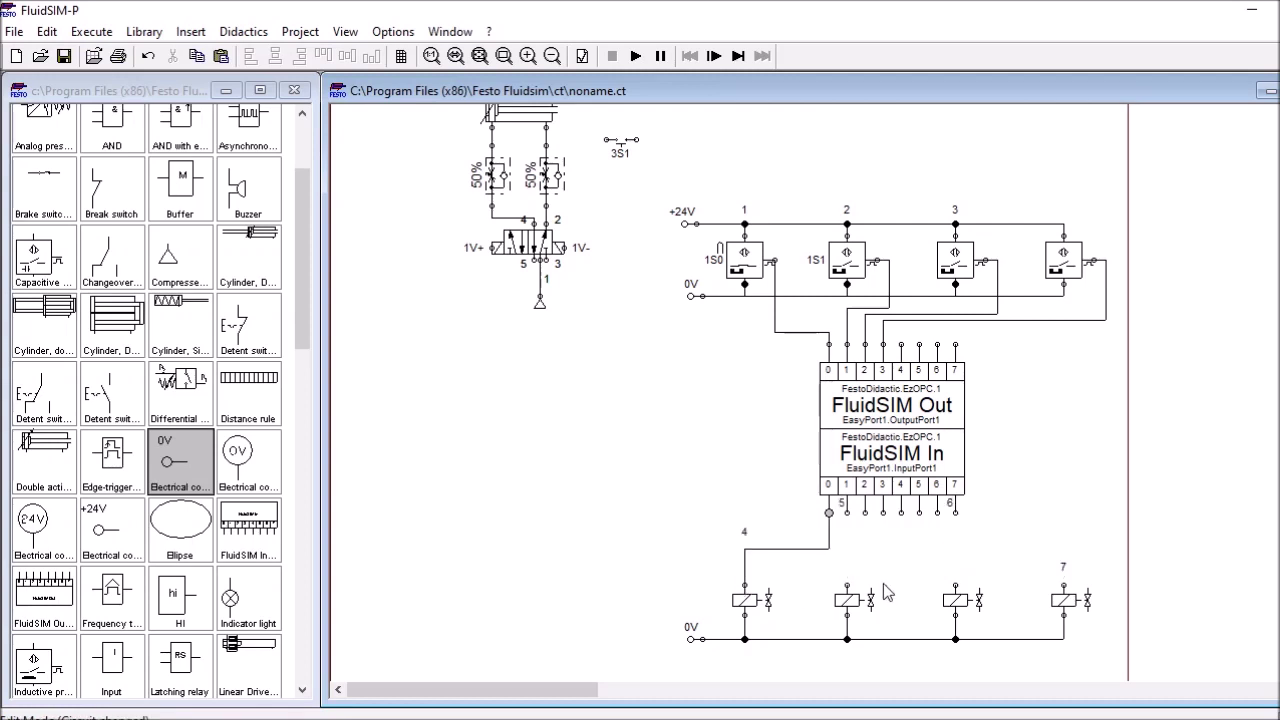
left_click_drag(847, 513, 847, 584)
left_click_drag(863, 513, 955, 584)
mouse_move(883, 513)
left_mouse_down()
mouse_move(1064, 575)
mouse_move(1064, 590)
left_mouse_up()
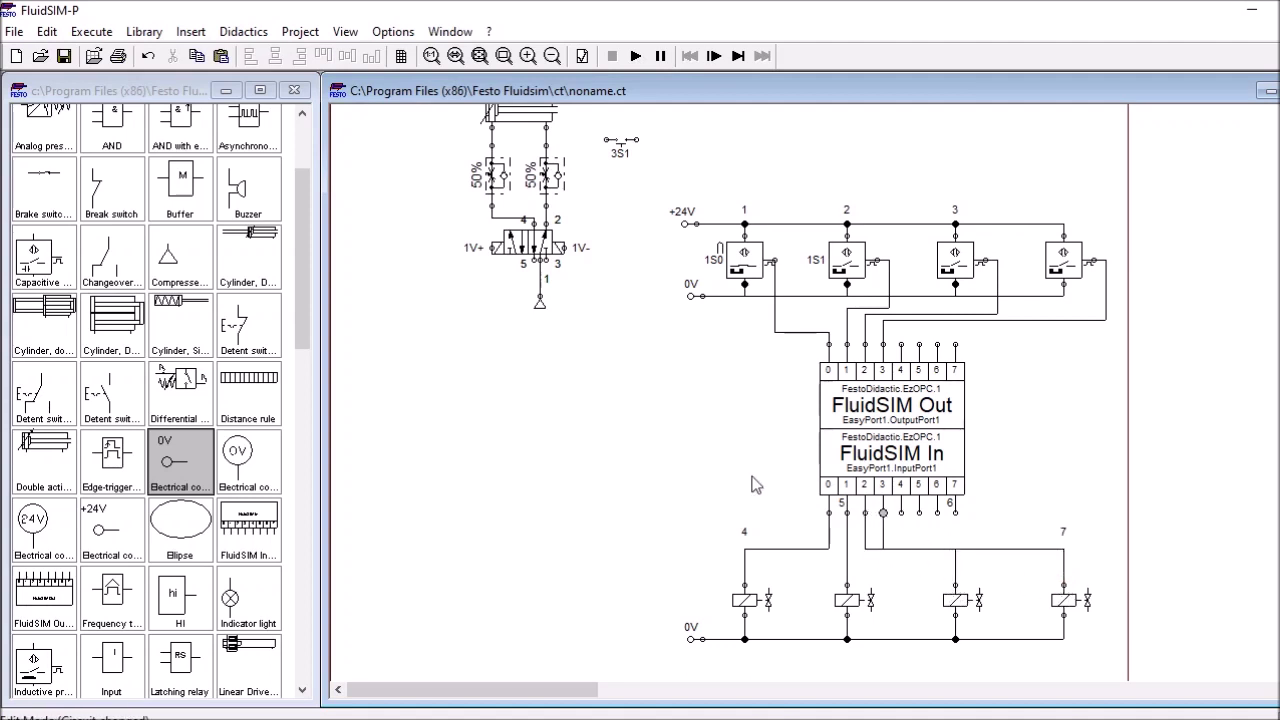
left_click(1016, 548)
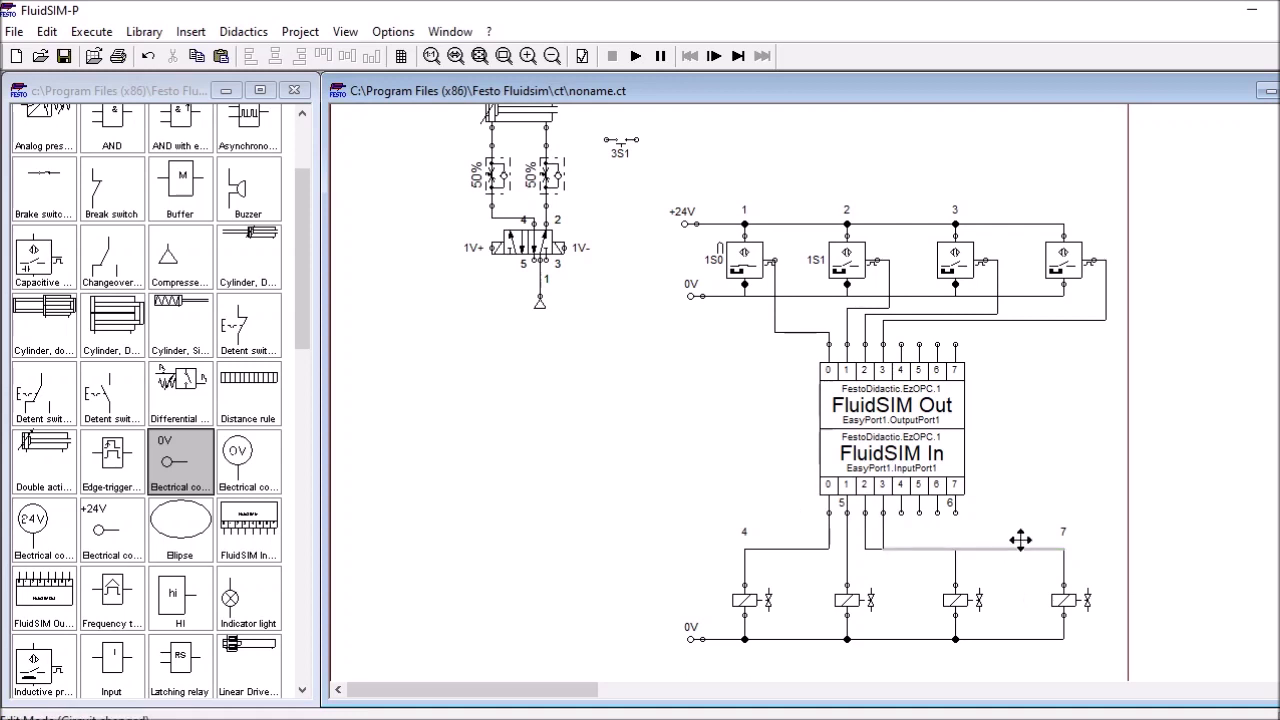
left_click_drag(1019, 541, 1022, 536)
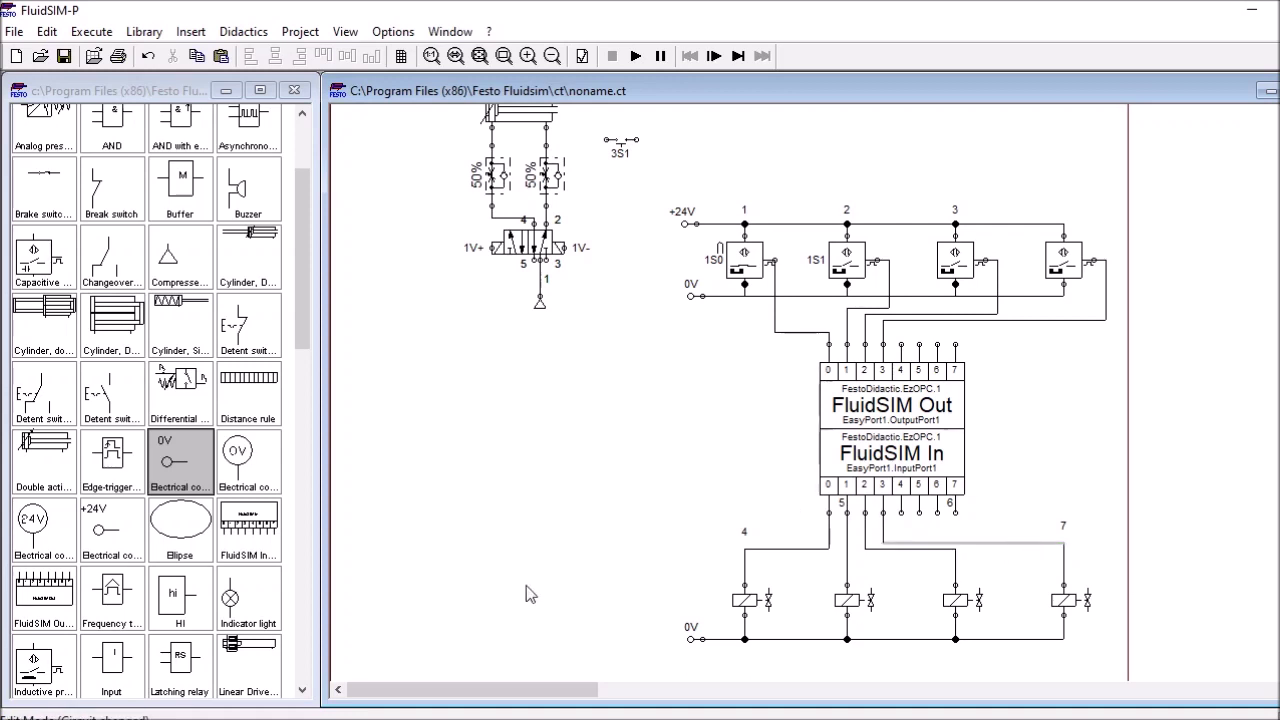
Label the first valve solenoid below the FluidSIM In port 1V+ and the second one 1V-
double_click(742, 605)
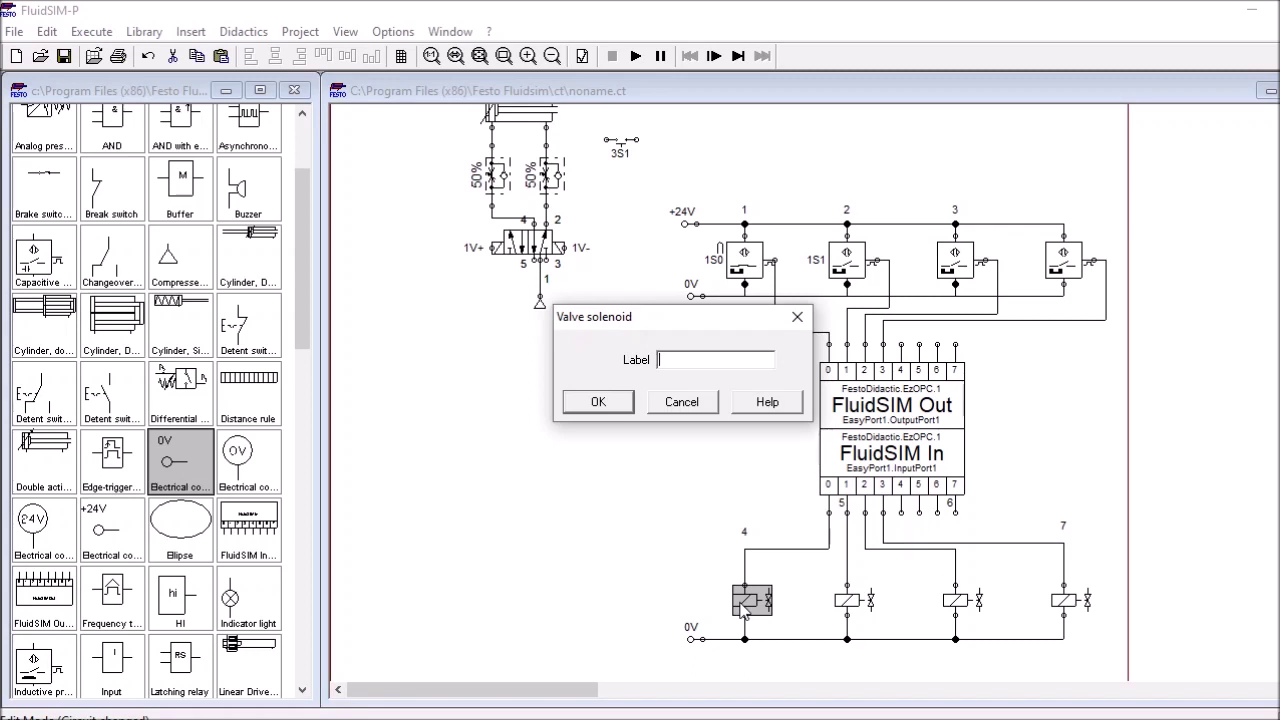
type("1V+")
left_click(611, 409)
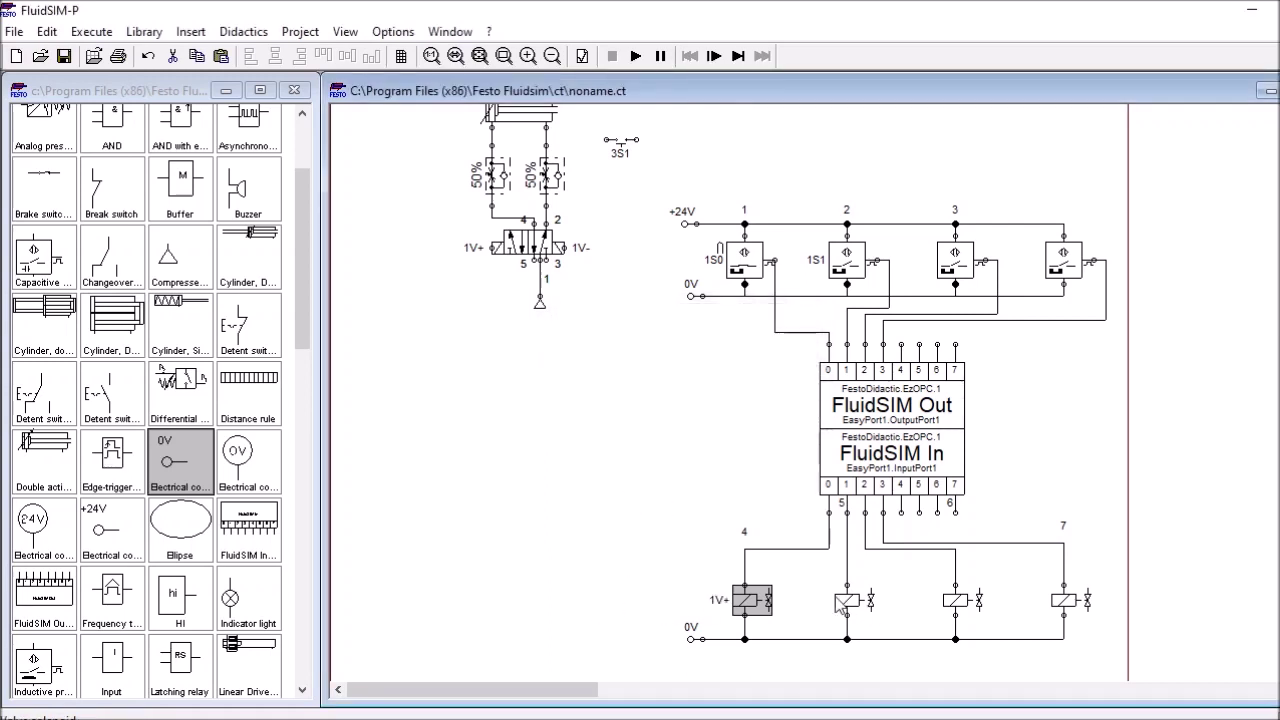
double_click(848, 603)
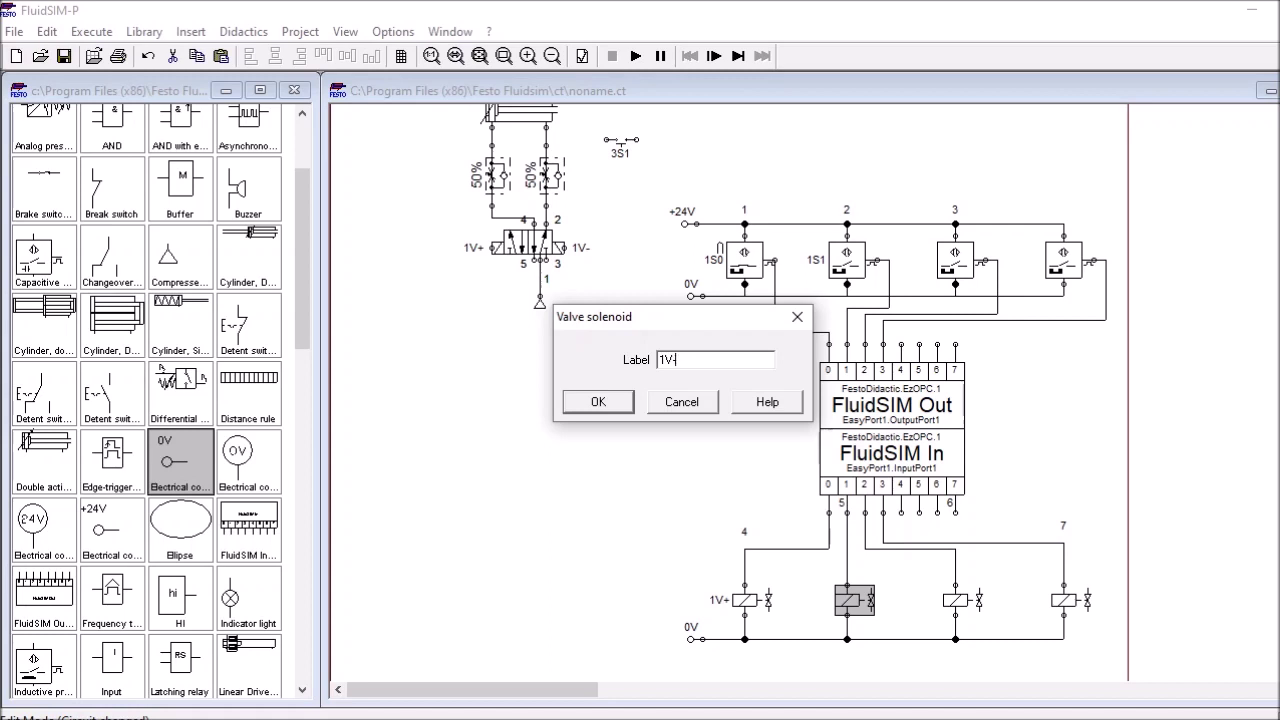
left_click(616, 414)
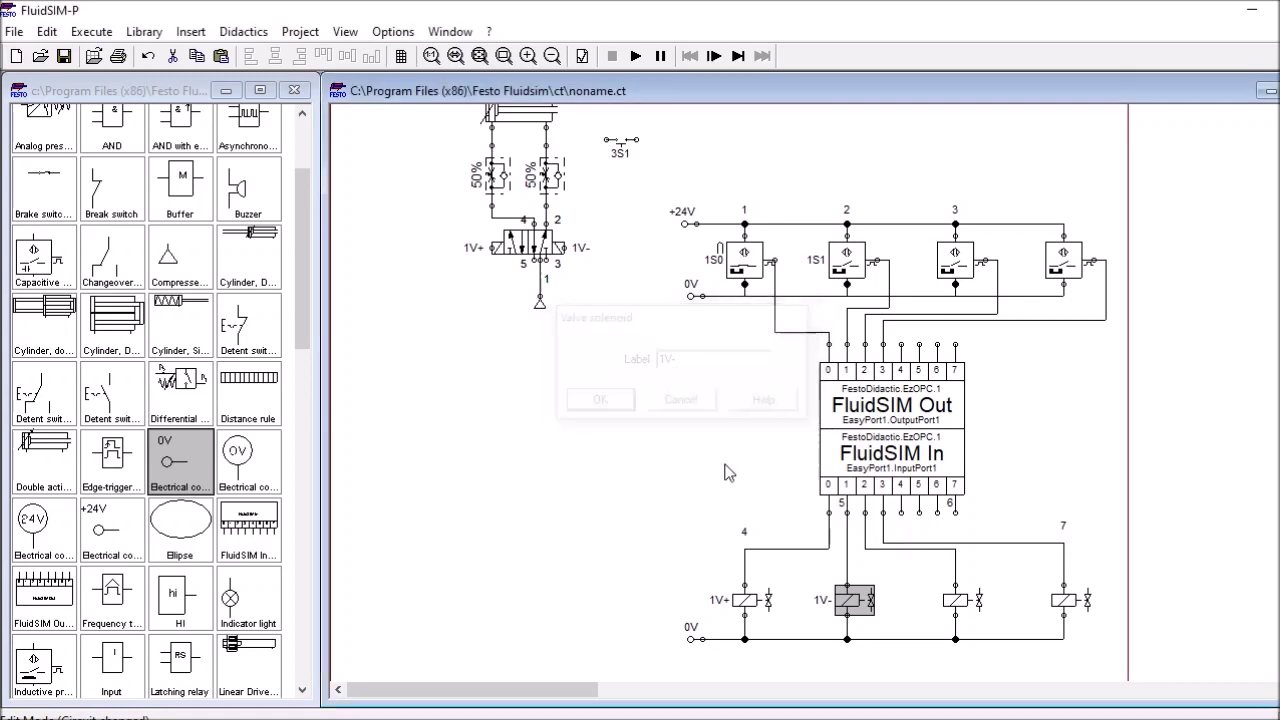
Label the third valve solenoid 2V+ and the fourth one 2V-
double_click(948, 598)
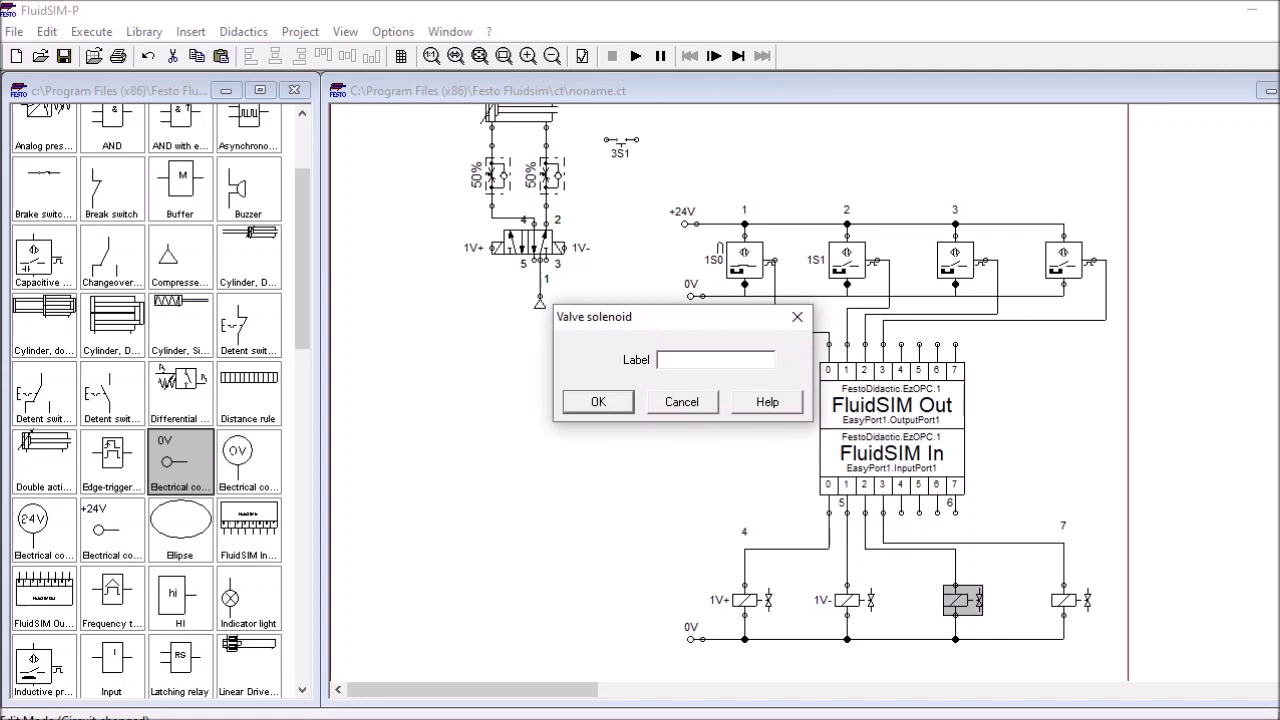
type("V+")
key("Return")
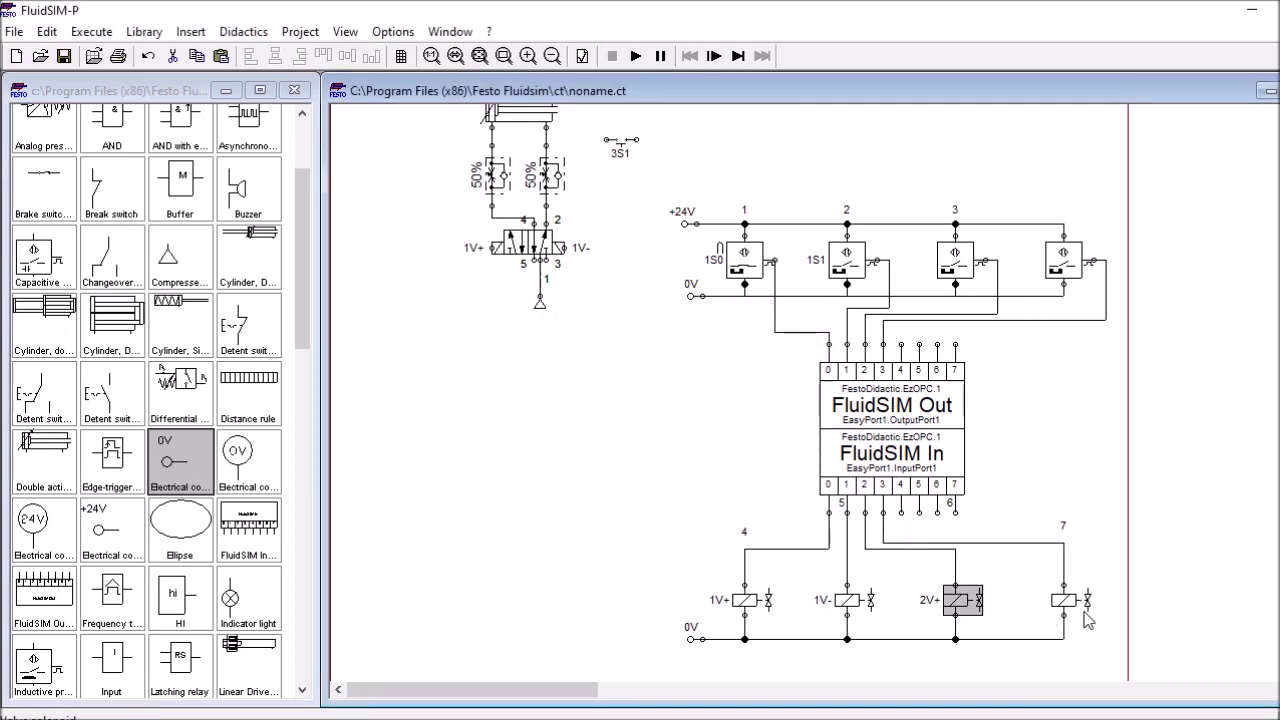
double_click(1066, 601)
type("2V6")
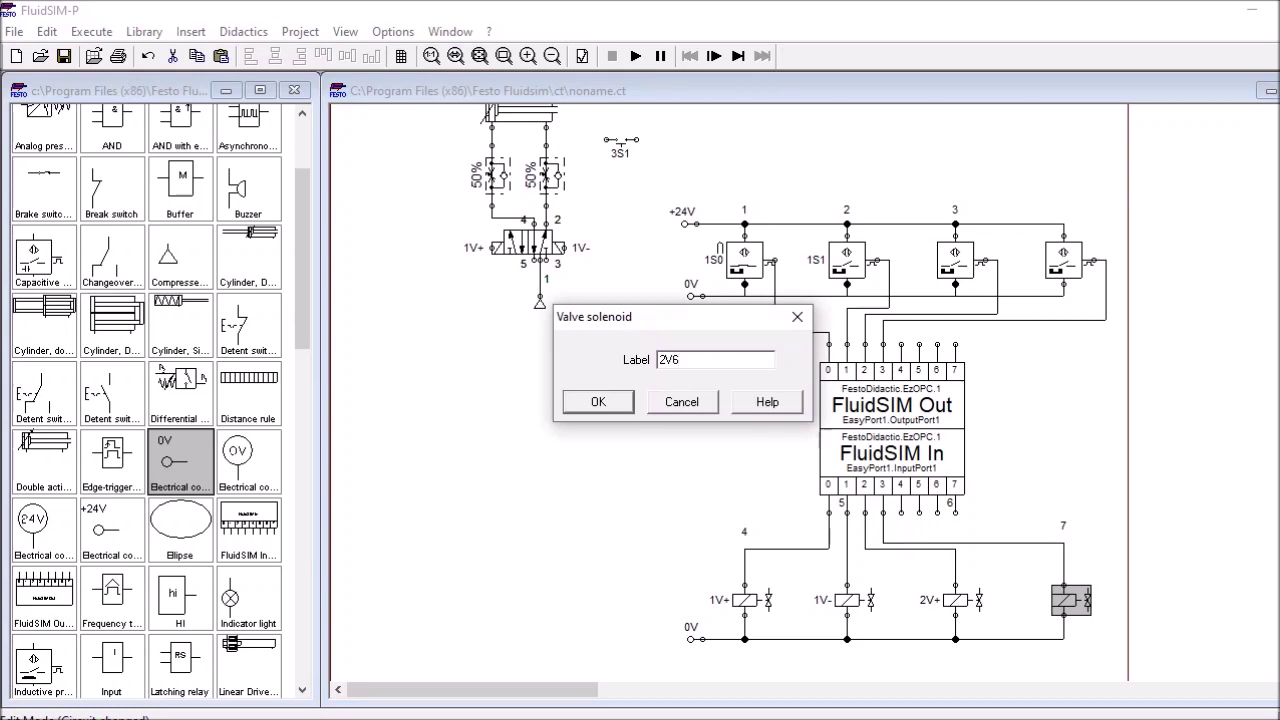
type("V-")
key("Return")
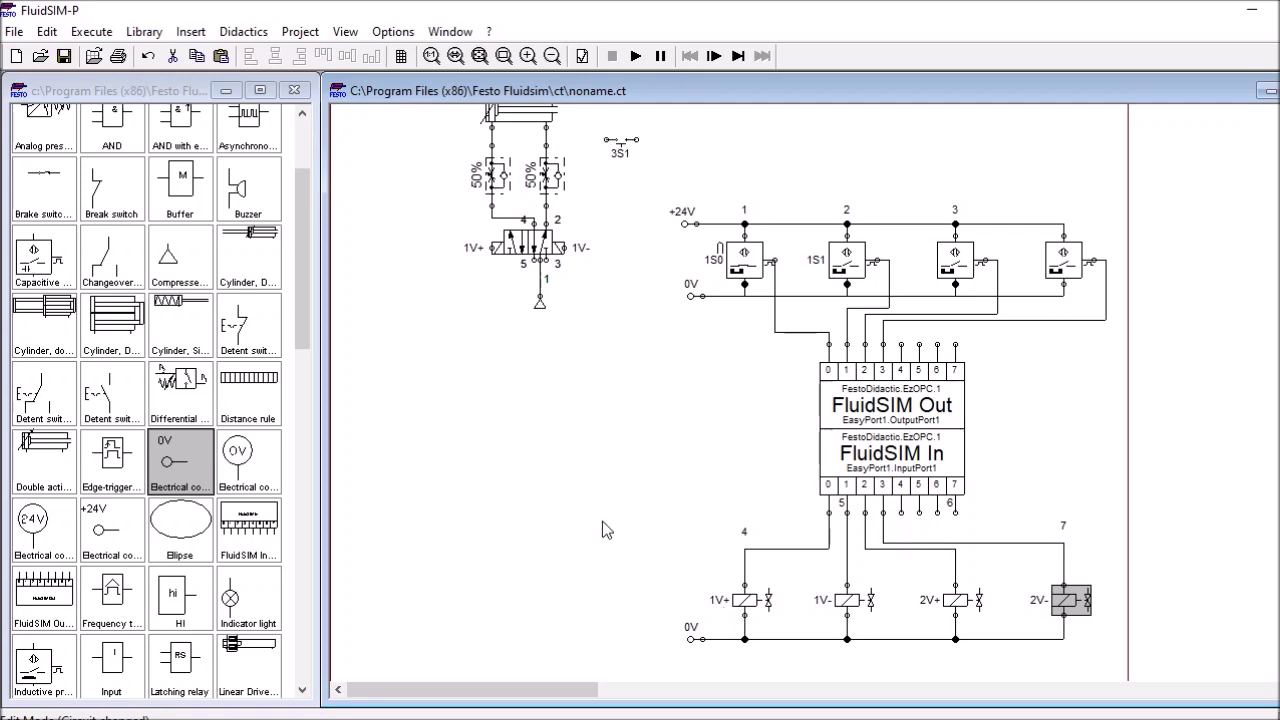
Place a text element above the first cylinder, the one with switches 1S0 and 1S1, and set its text to "Pousseur 1"
scroll(604, 529, "up", 3)
scroll(605, 529, "down", 1)
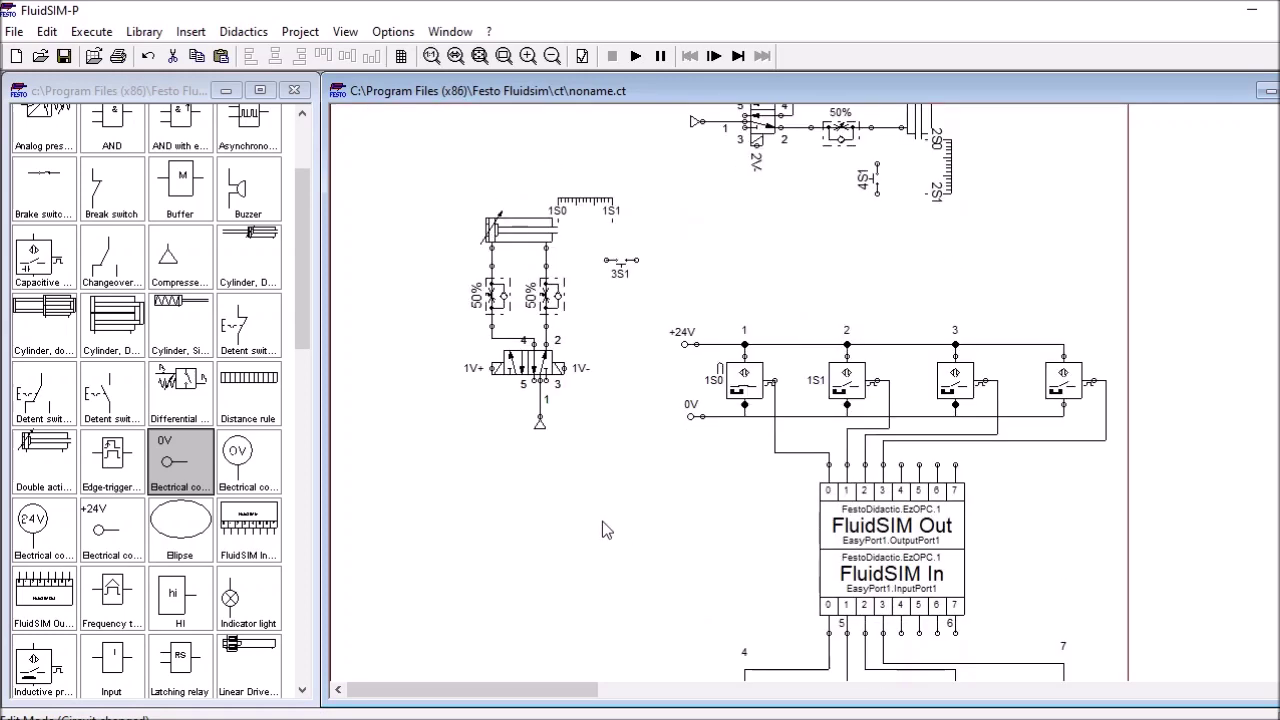
scroll(604, 529, "up", 1)
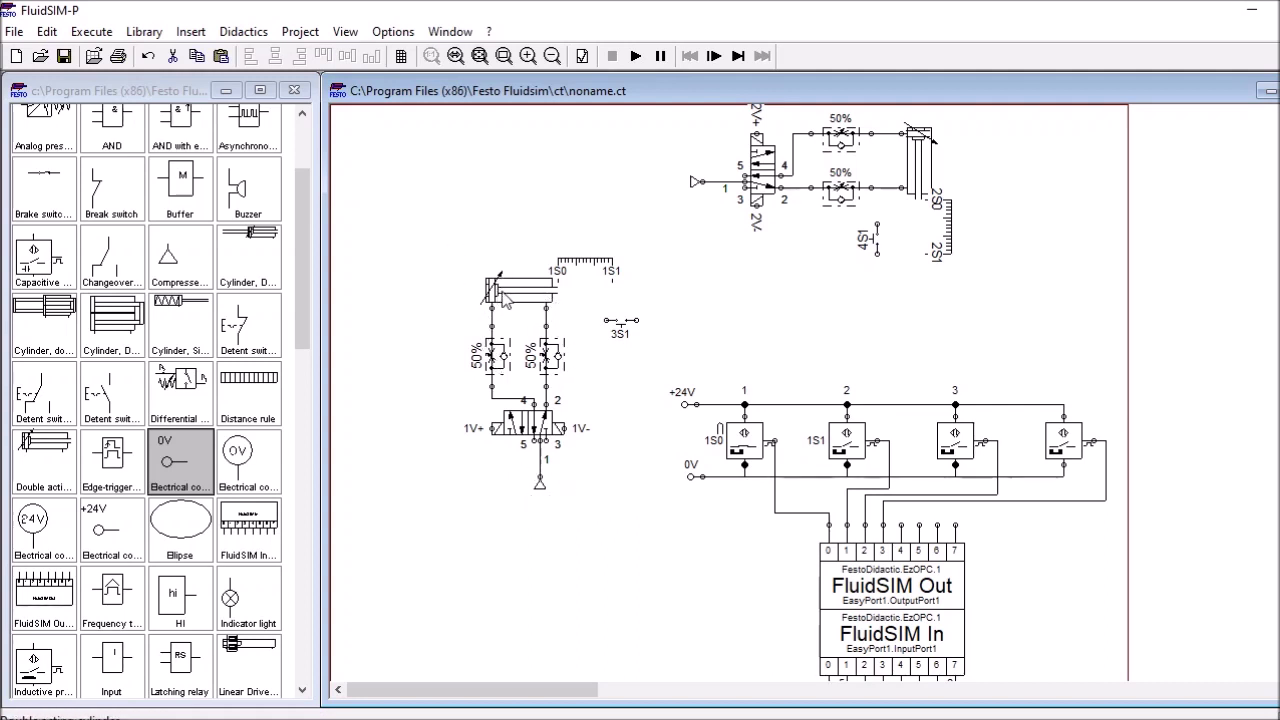
mouse_move(505, 298)
scroll(145, 636, "down", 7)
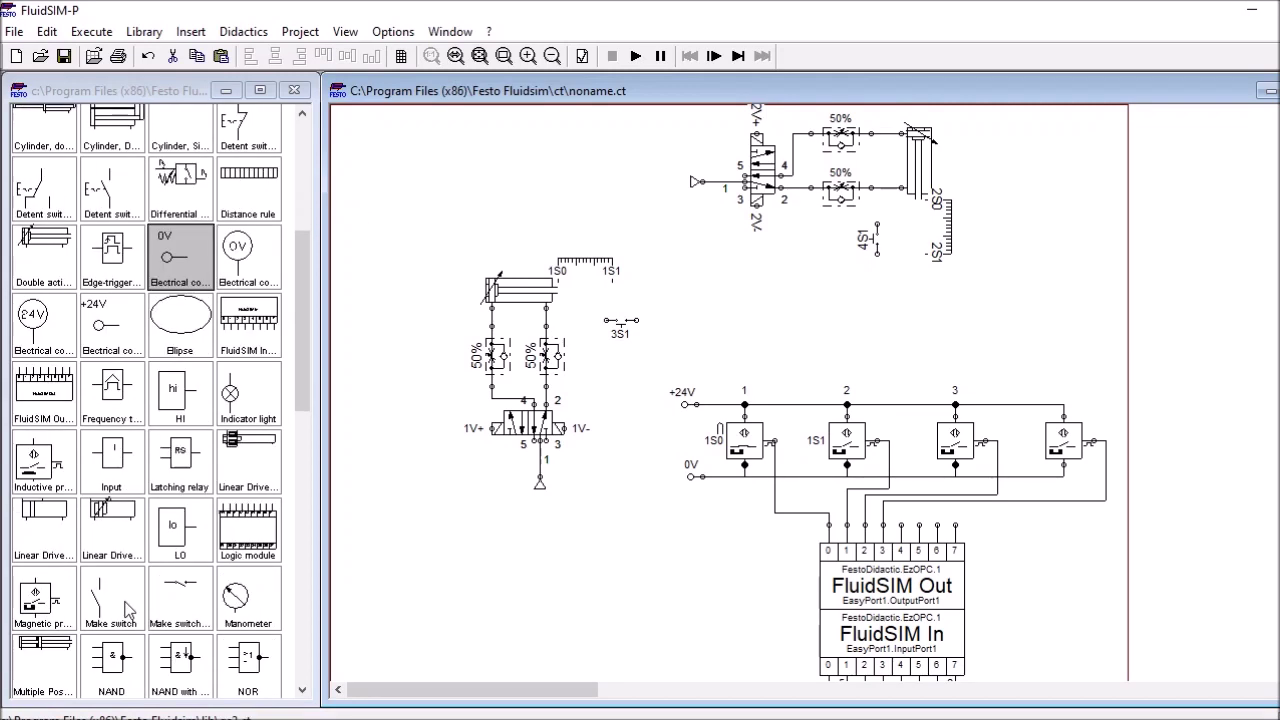
scroll(105, 612, "down", 9)
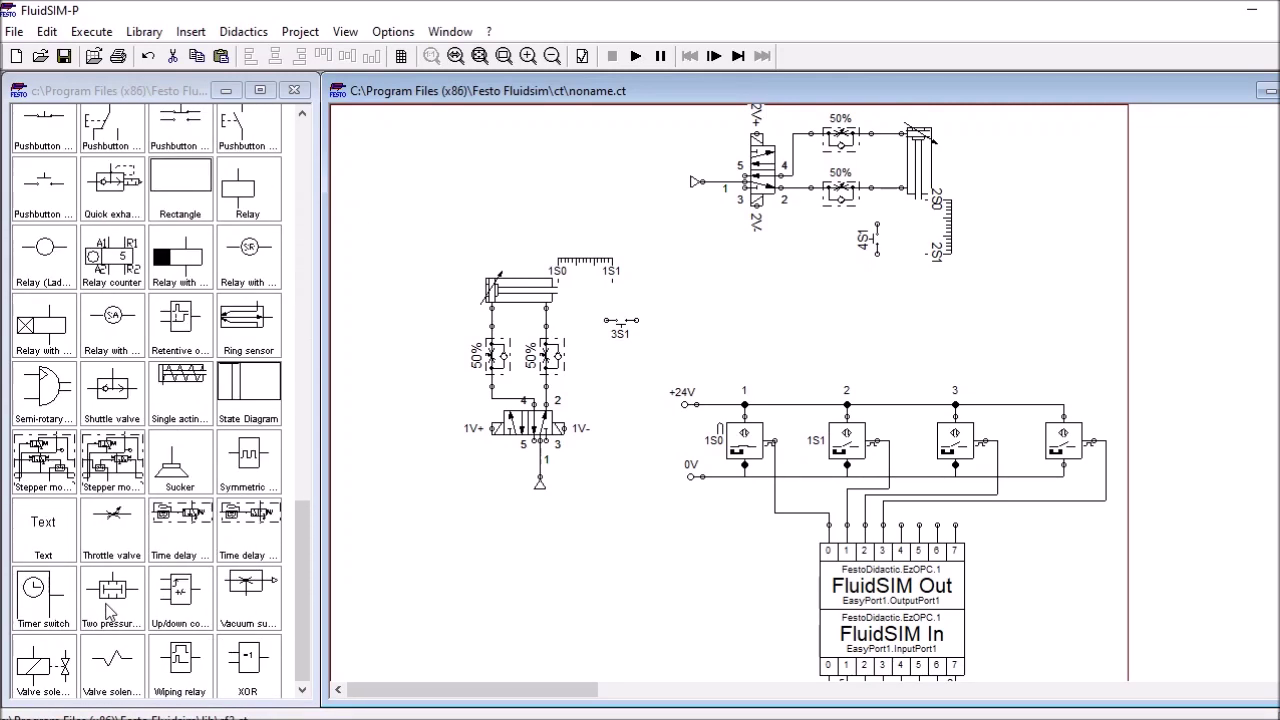
left_click_drag(44, 530, 484, 245)
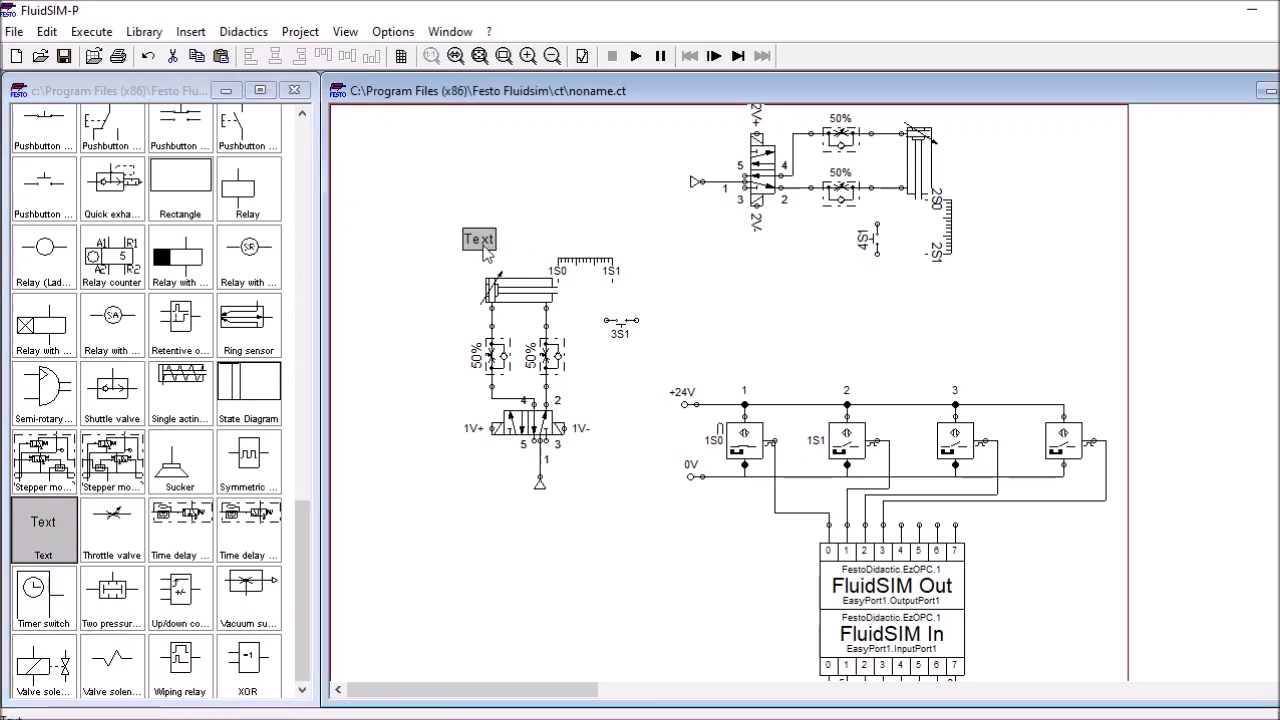
double_click(484, 246)
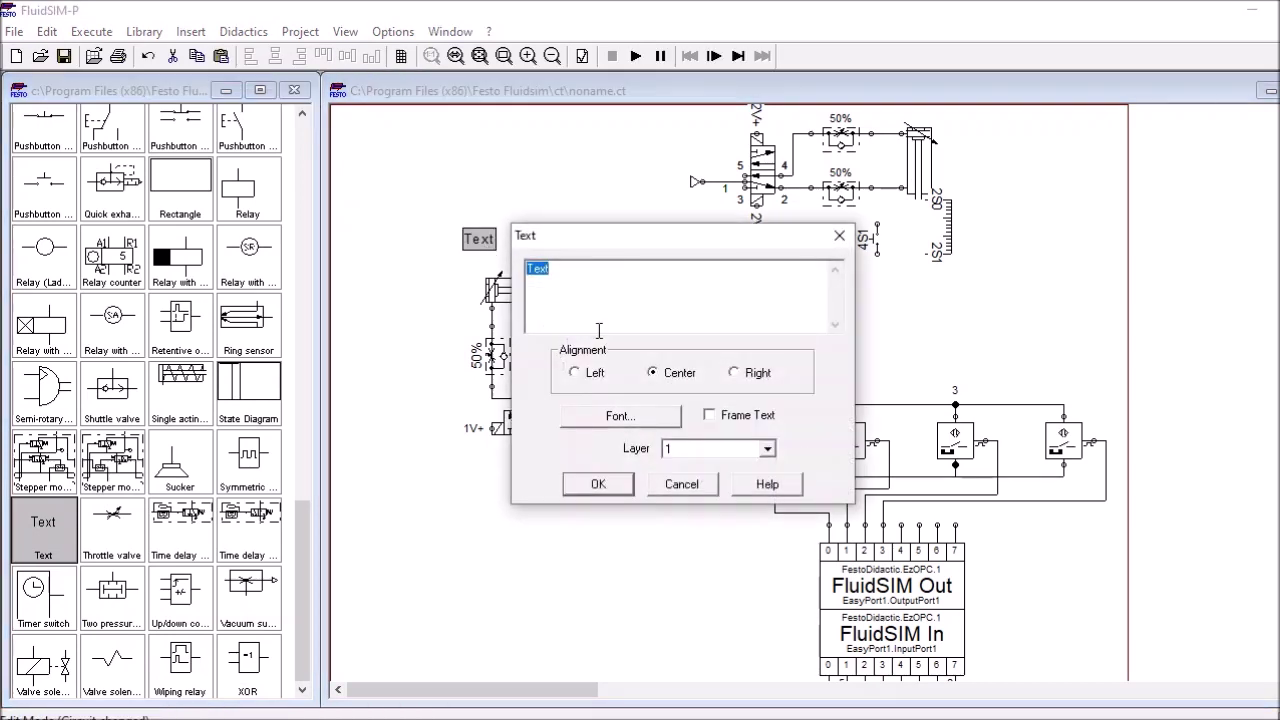
type("Pousseur 1")
Format the "Pousseur 1" label in bold (Gras) and put a frame around its text
left_click(647, 413)
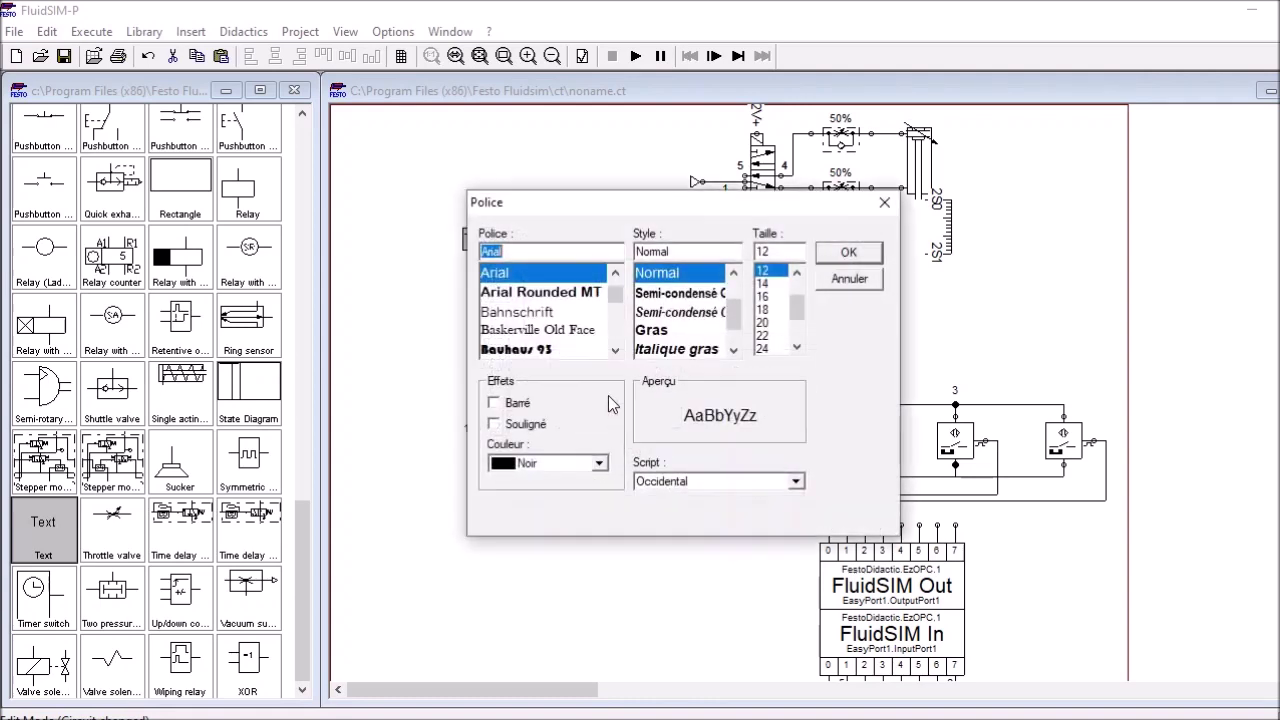
left_click(652, 330)
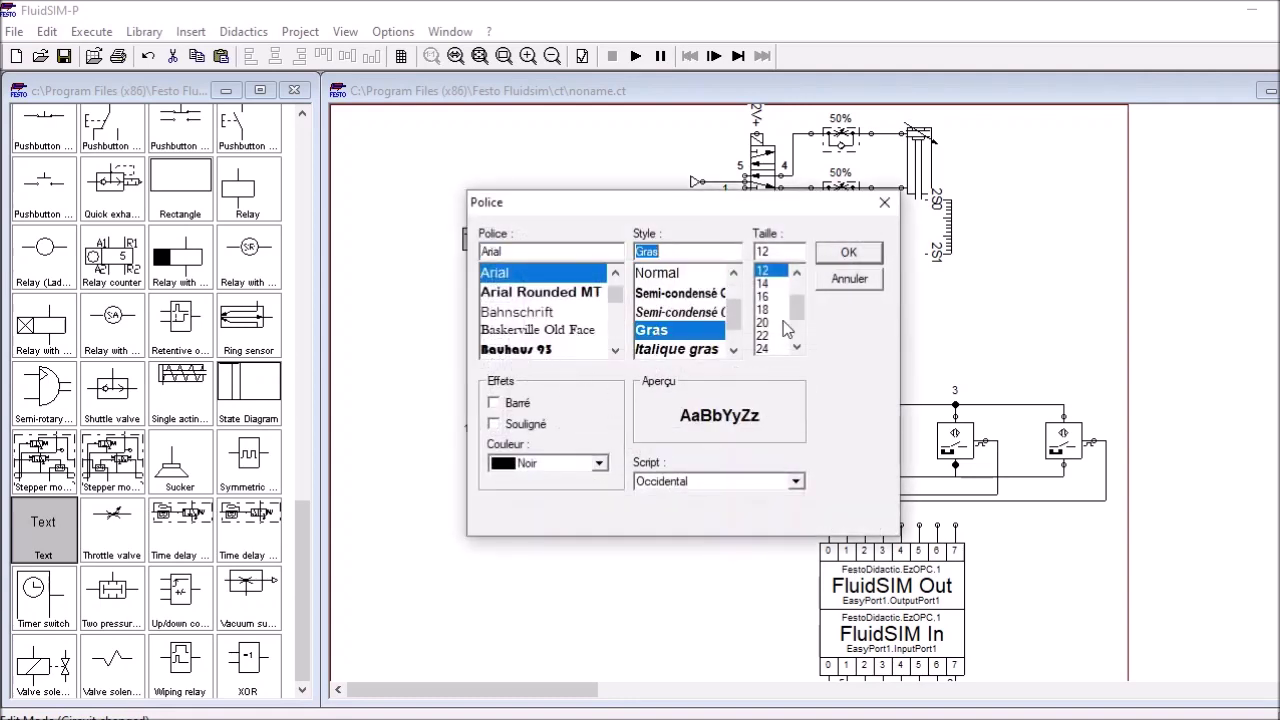
left_click(843, 253)
left_click(712, 415)
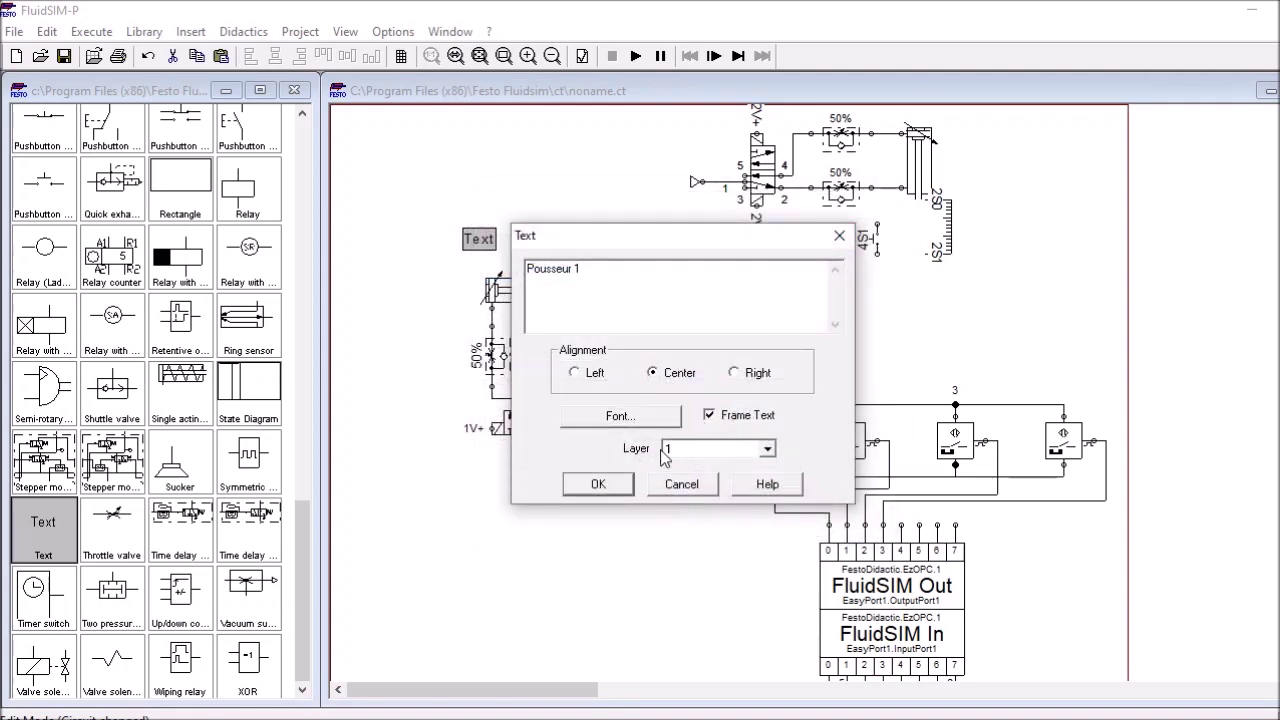
left_click(599, 484)
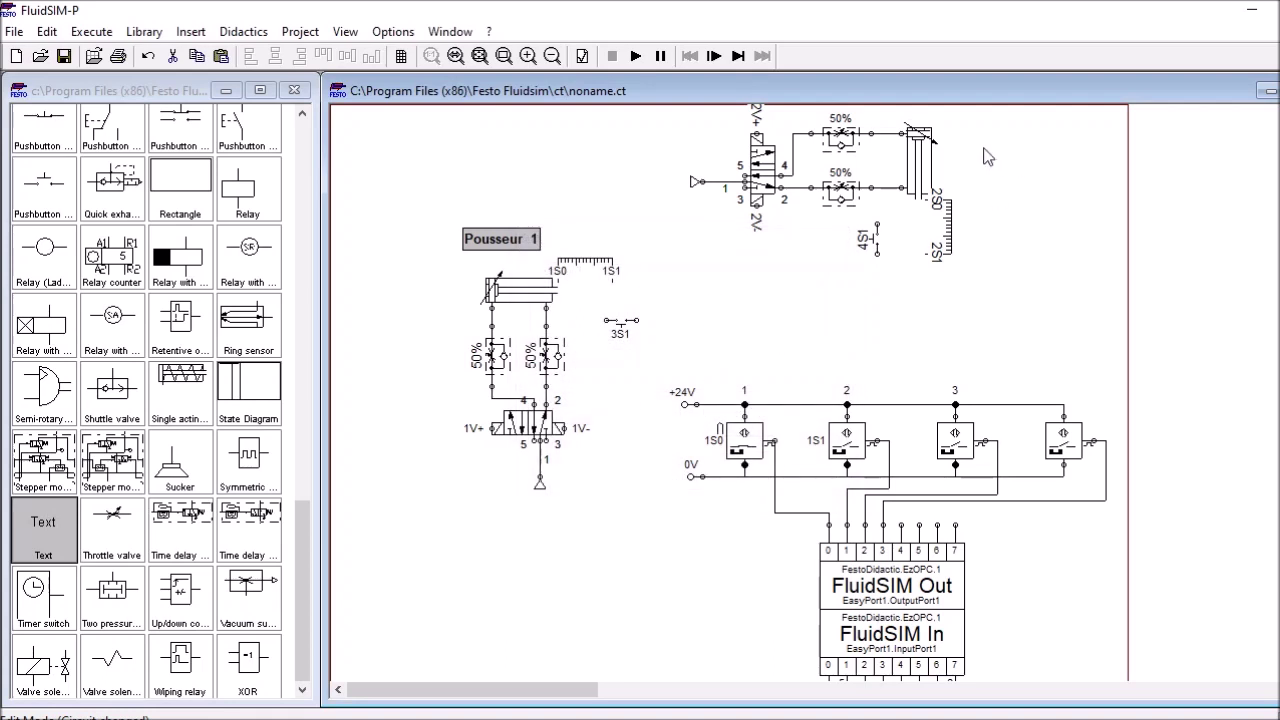
Place a text element beside the second cylinder reading "Pousseur", in bold (Gras) with framed text
left_click_drag(32, 548, 973, 137)
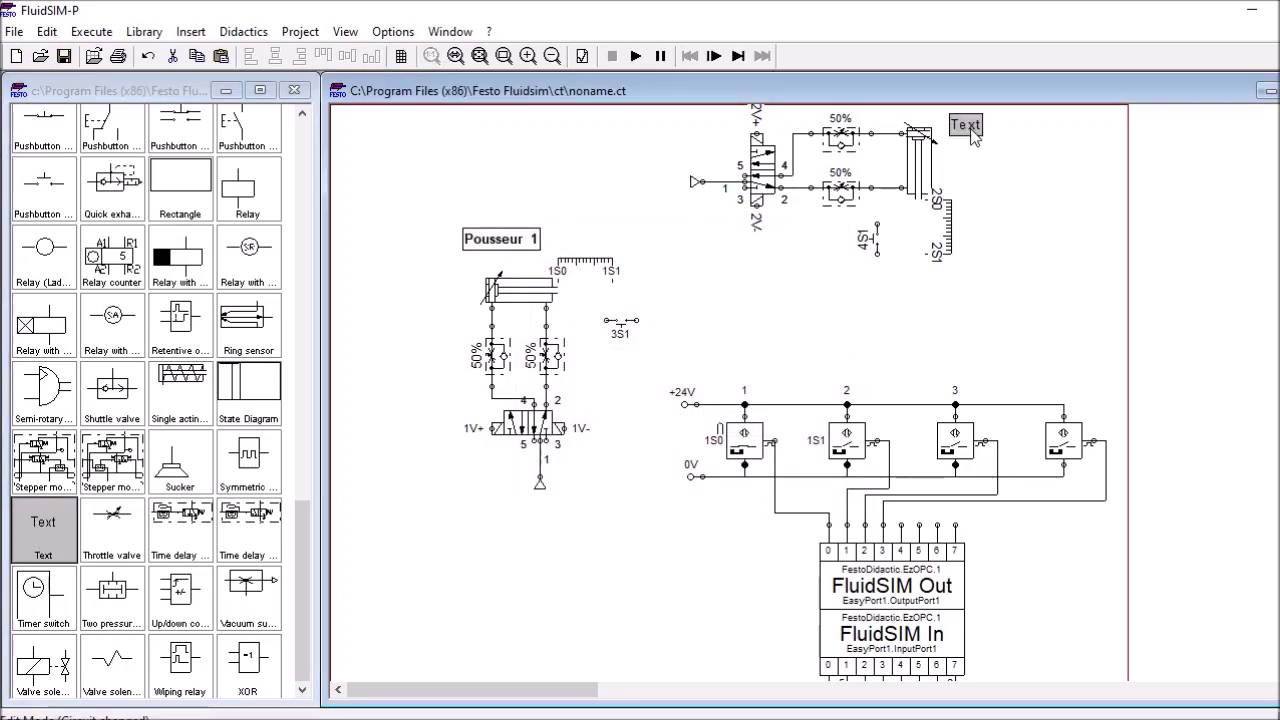
double_click(970, 130)
type("Pouss")
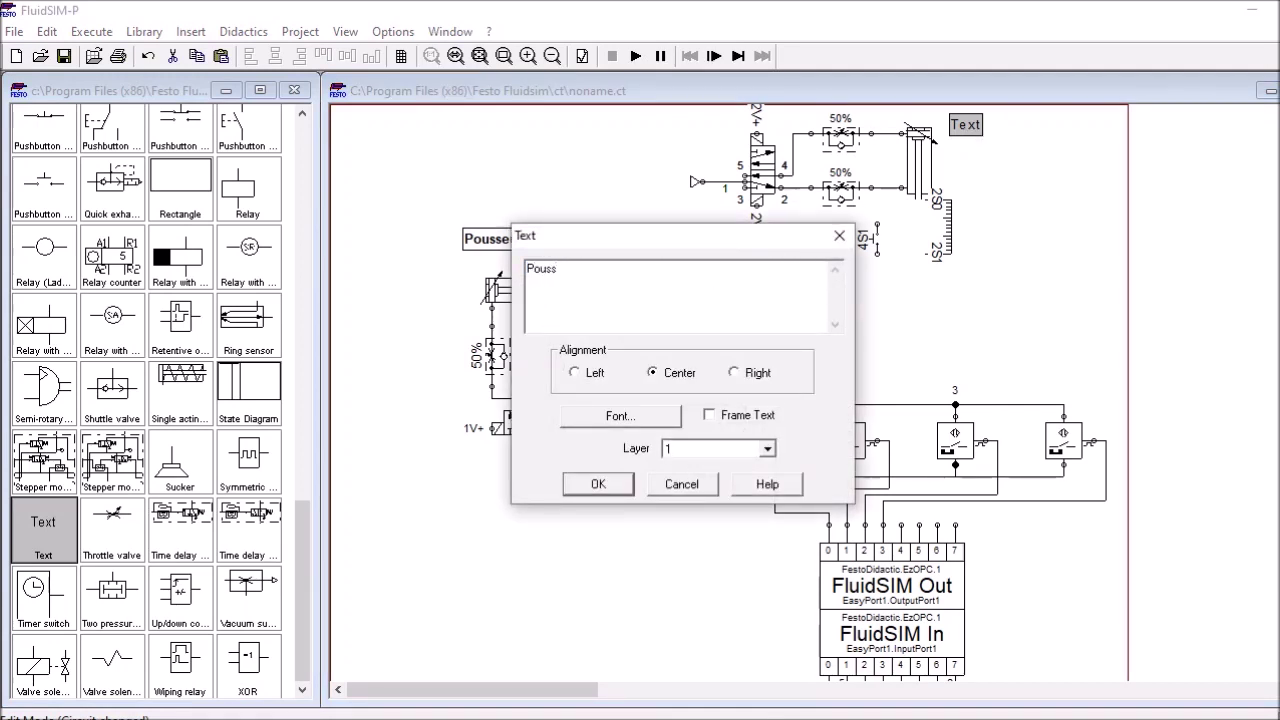
type("eur")
left_click(662, 428)
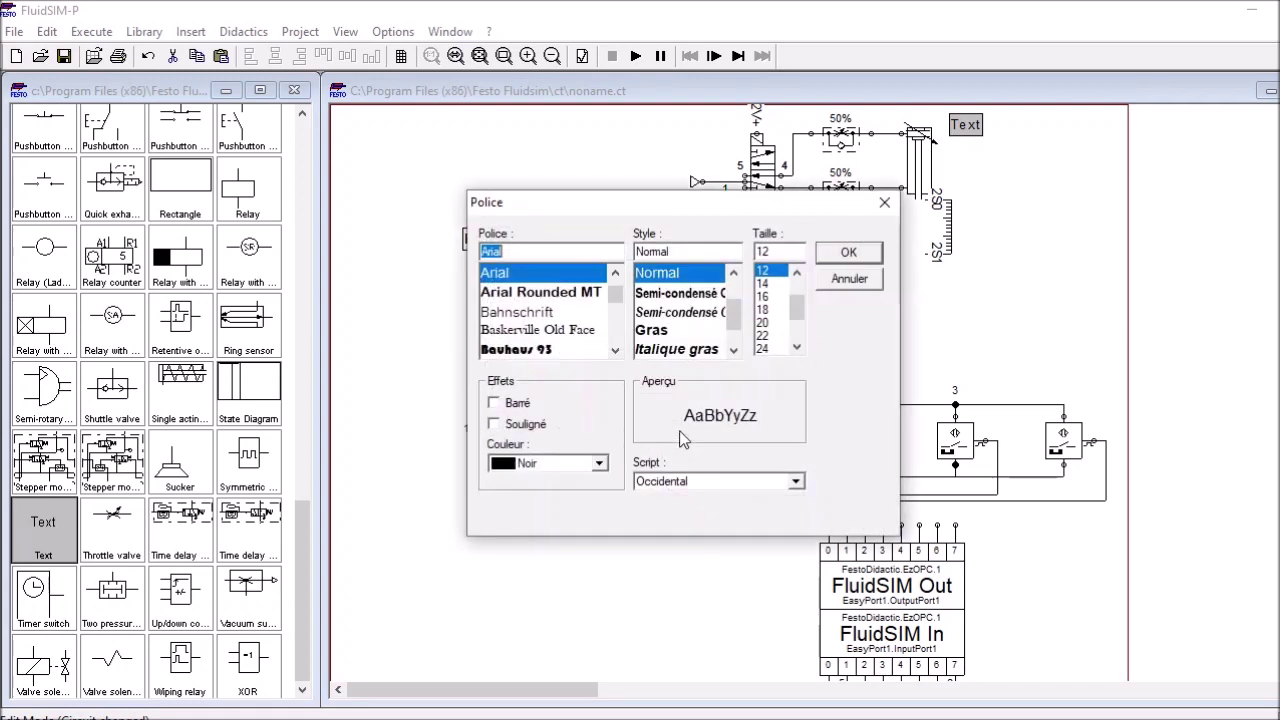
left_click(660, 332)
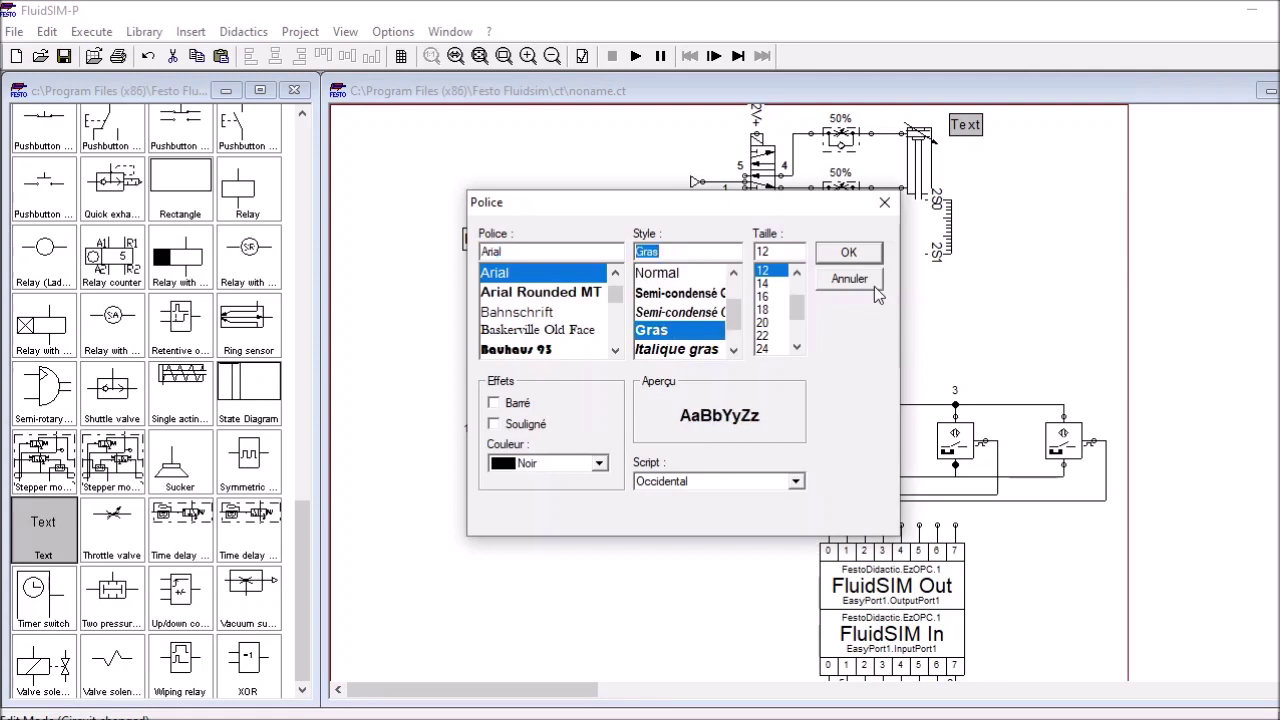
left_click(849, 252)
left_click(710, 415)
left_click(598, 484)
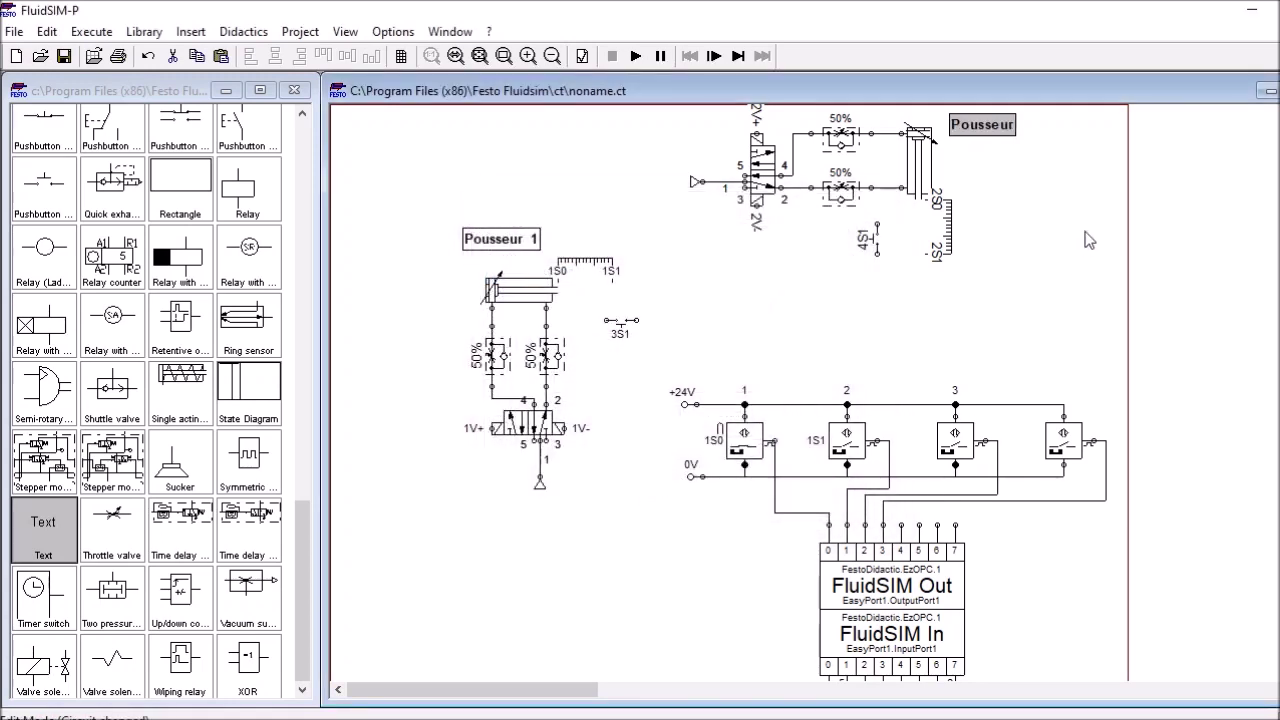
Change the second cylinder's label text to "Pousseur 2"
double_click(978, 132)
left_click(593, 268)
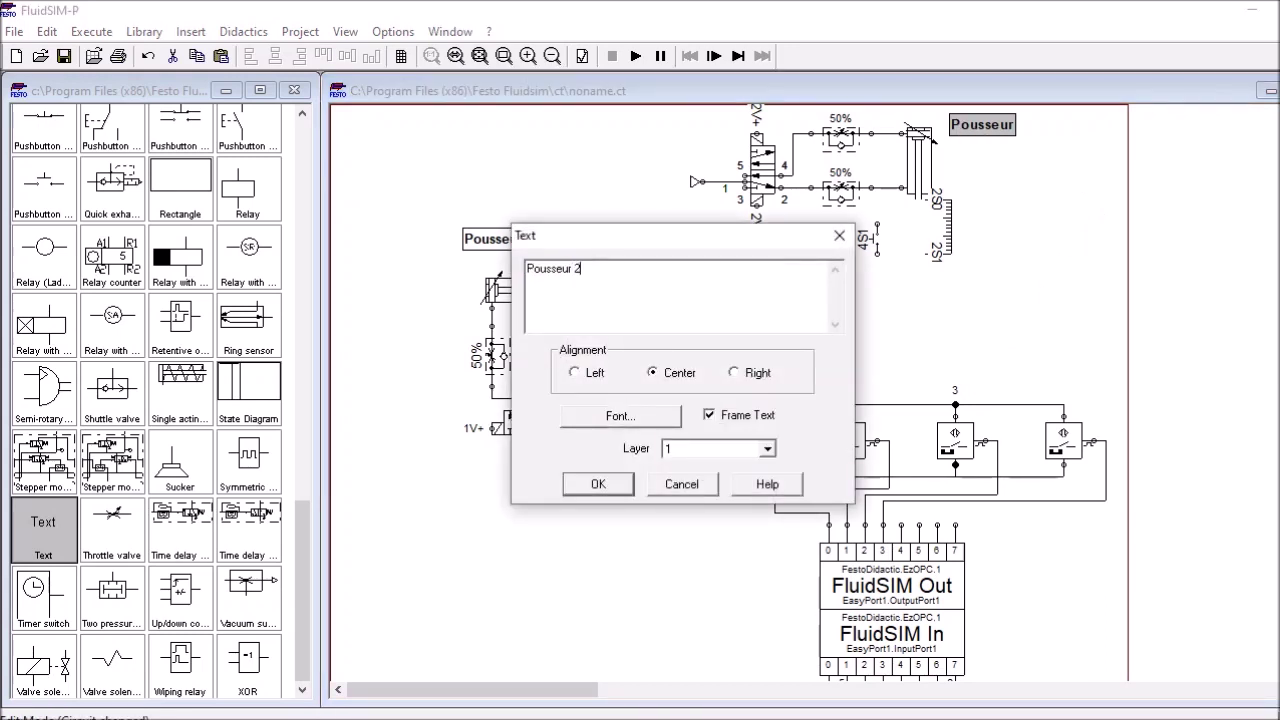
type("2")
left_click(598, 484)
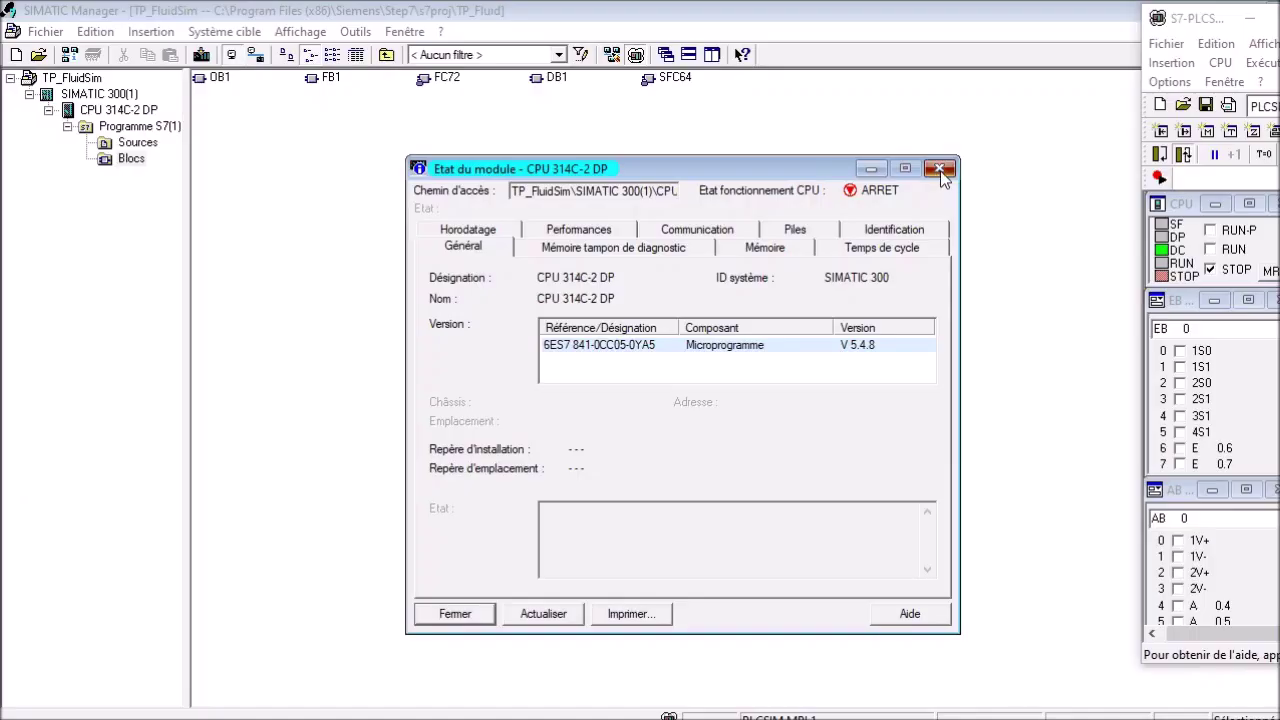
In SIMATIC Manager, close the CPU module status window and load all program blocks into the simulated PLC, accepting the confirmations
left_click(958, 165)
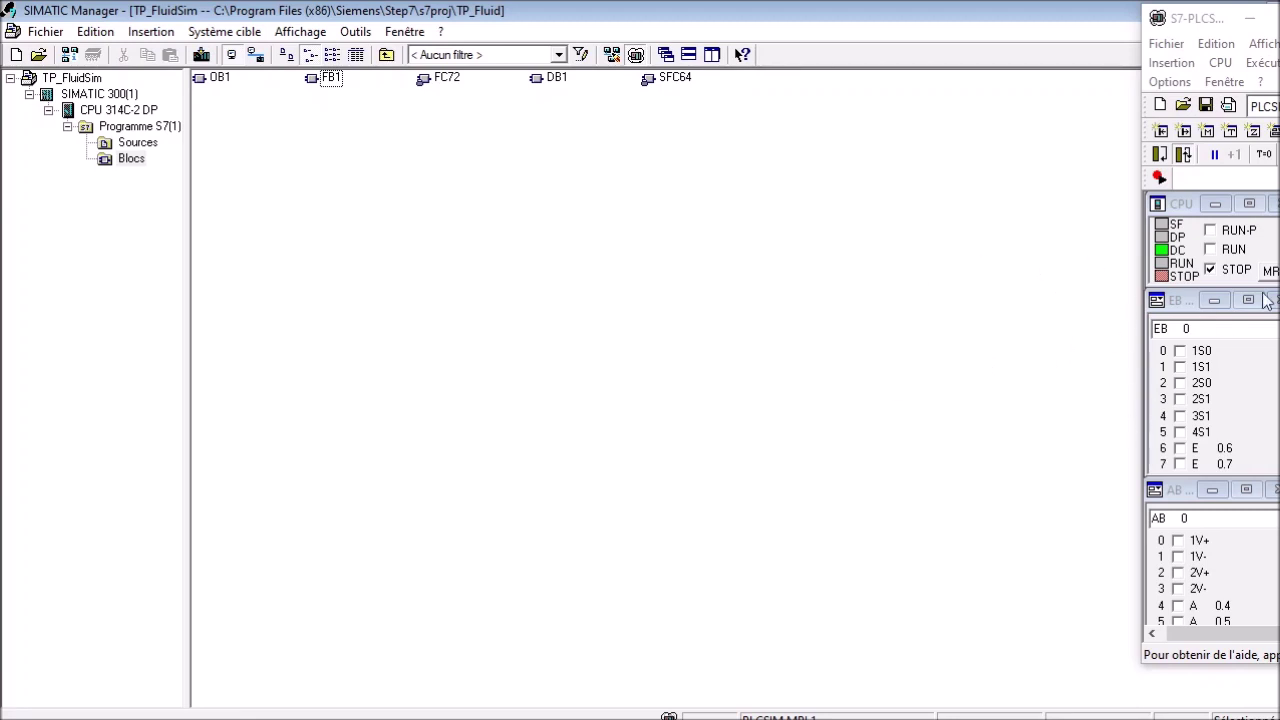
left_click_drag(668, 173, 209, 80)
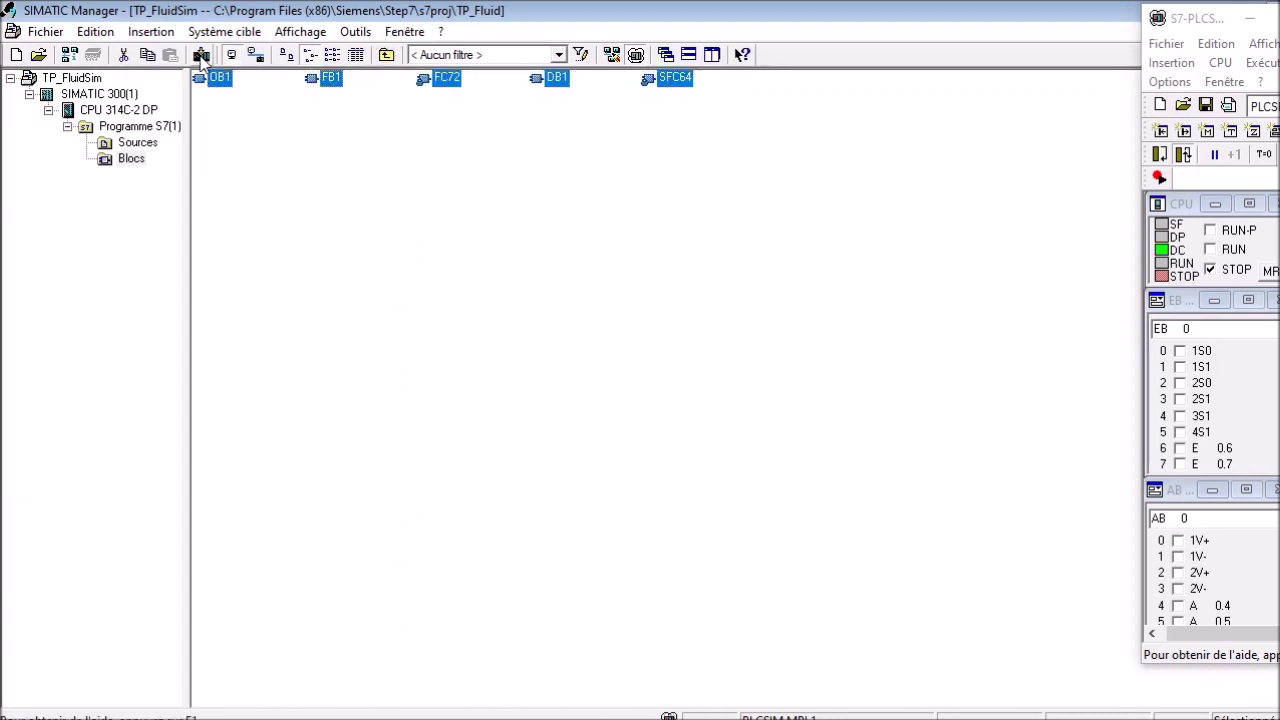
left_click(201, 53)
left_click(572, 430)
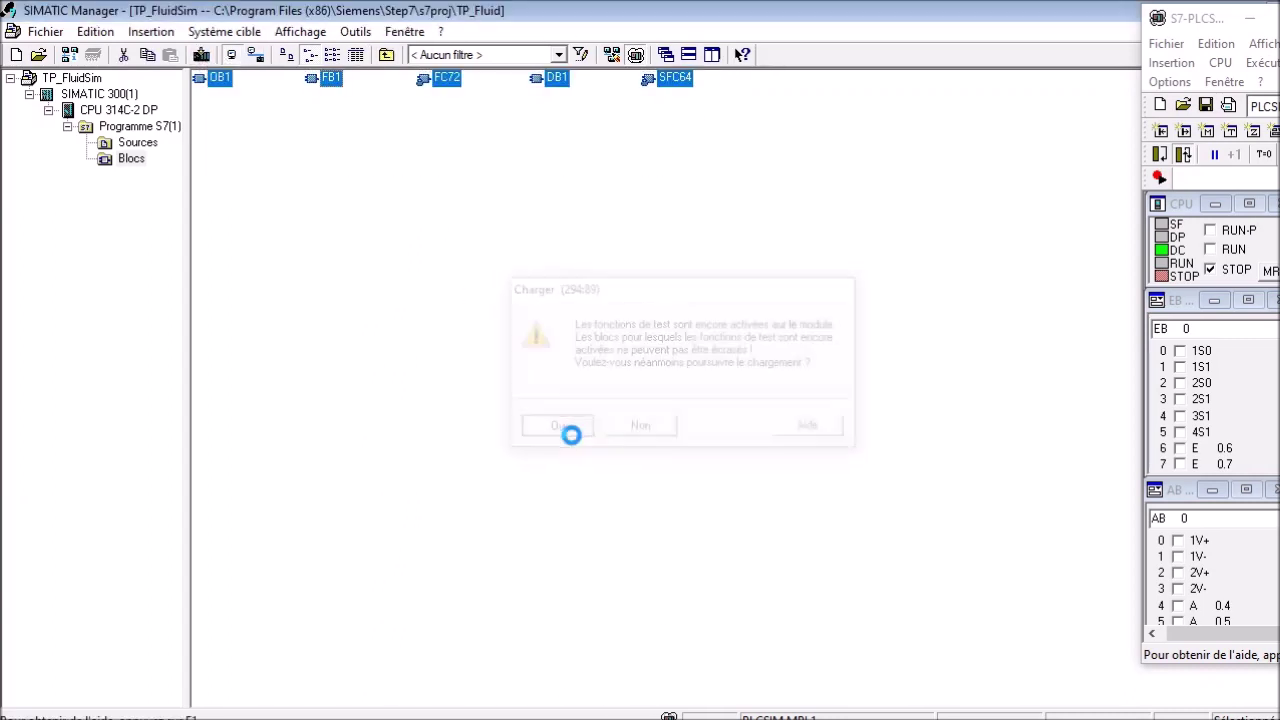
left_click(537, 426)
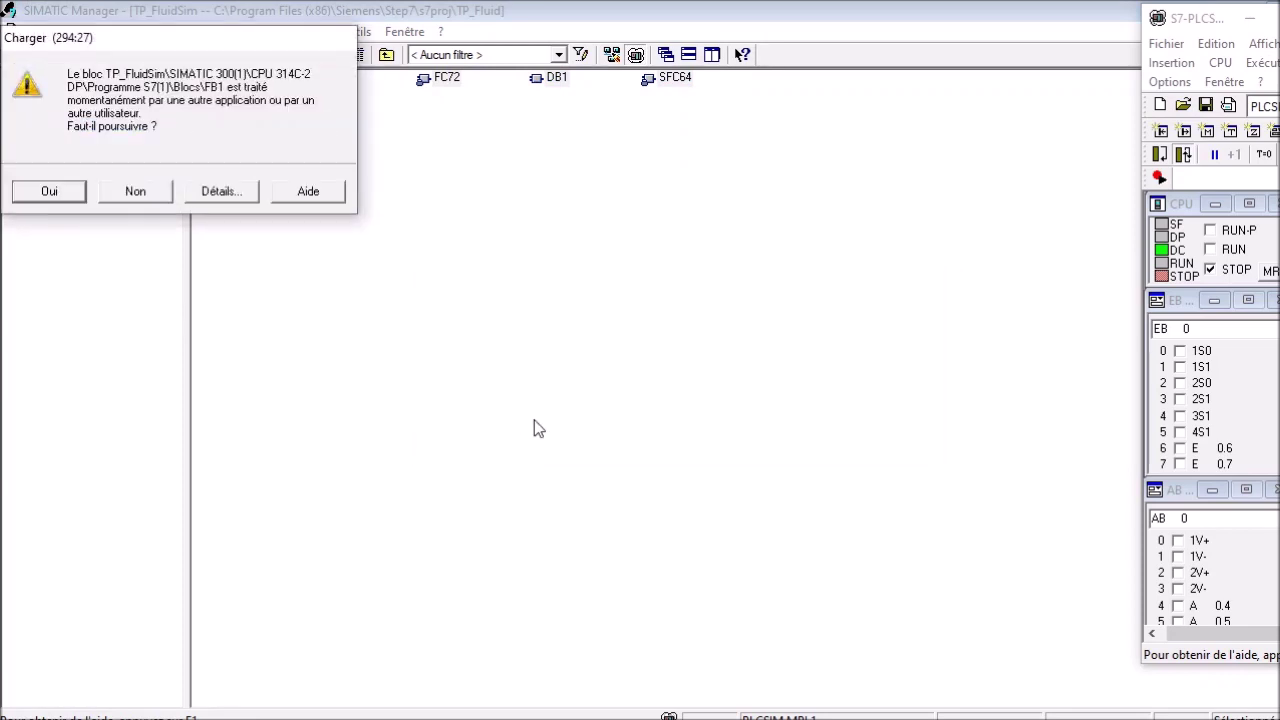
left_click(27, 194)
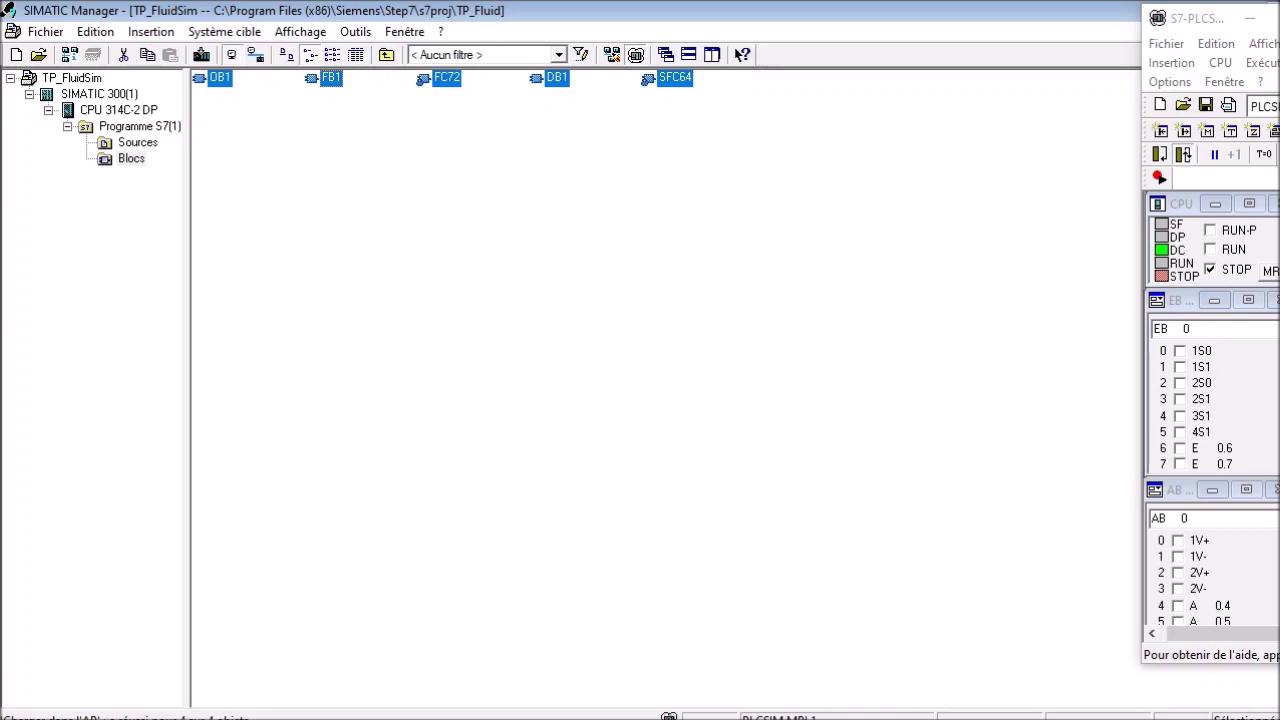
Set the simulated CPU in S7-PLCSIM to RUN-P and switch to FluidSIM-P
mouse_move(938, 716)
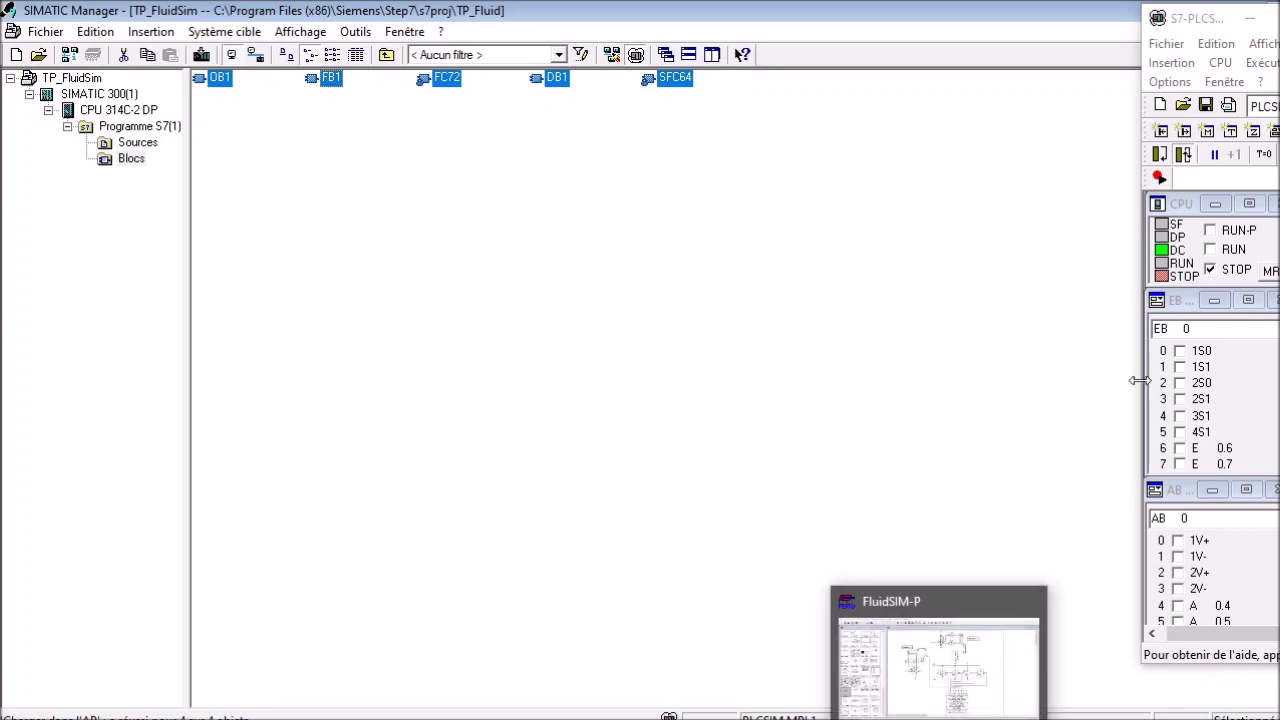
left_click(1217, 234)
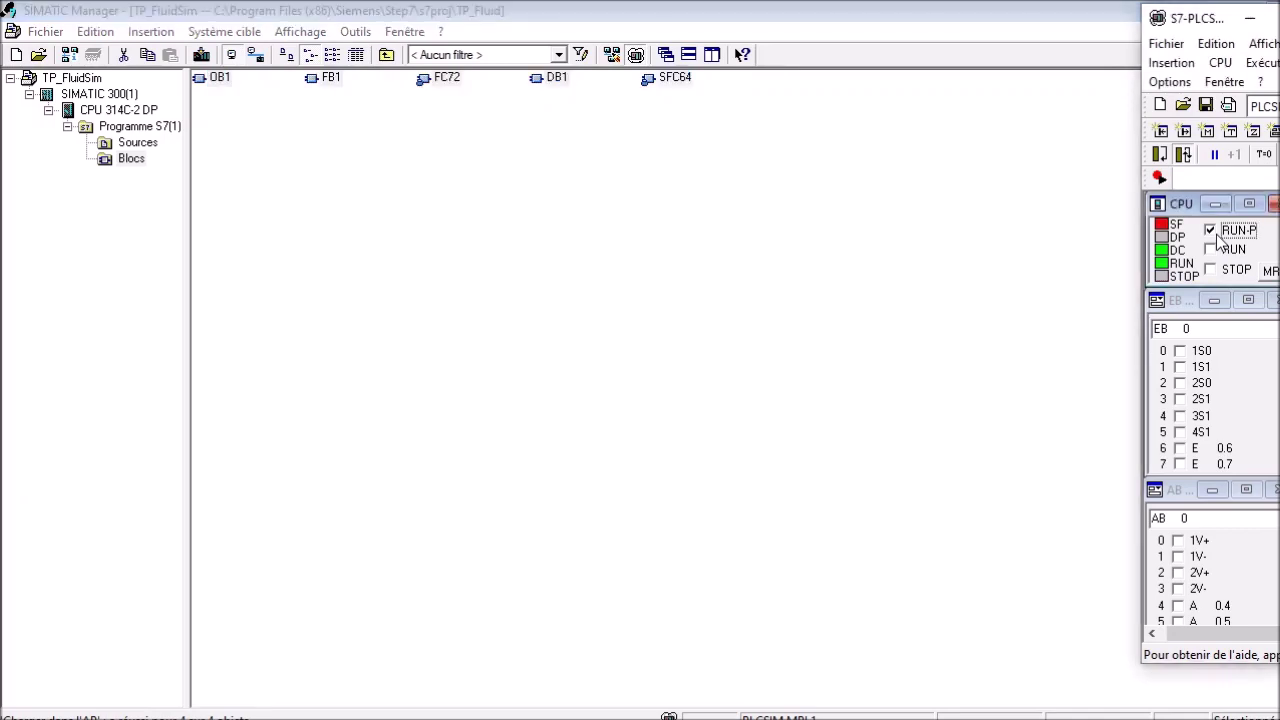
left_click(938, 717)
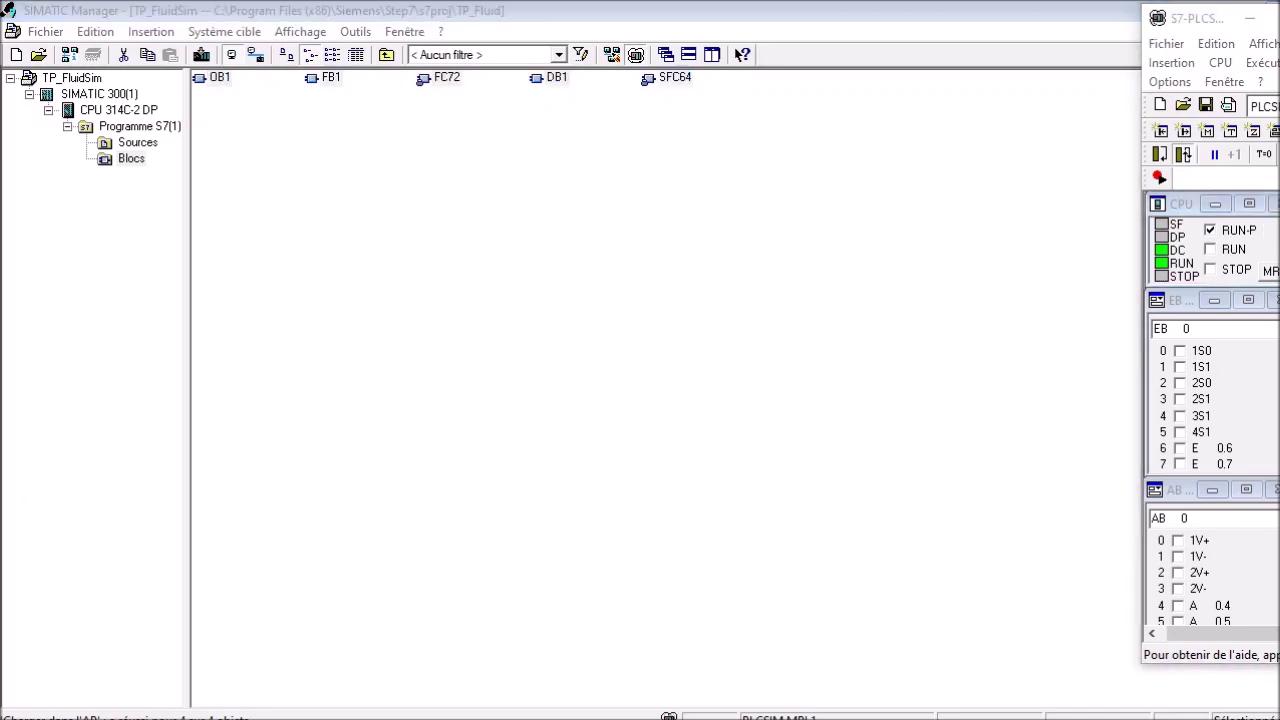
left_click(938, 717)
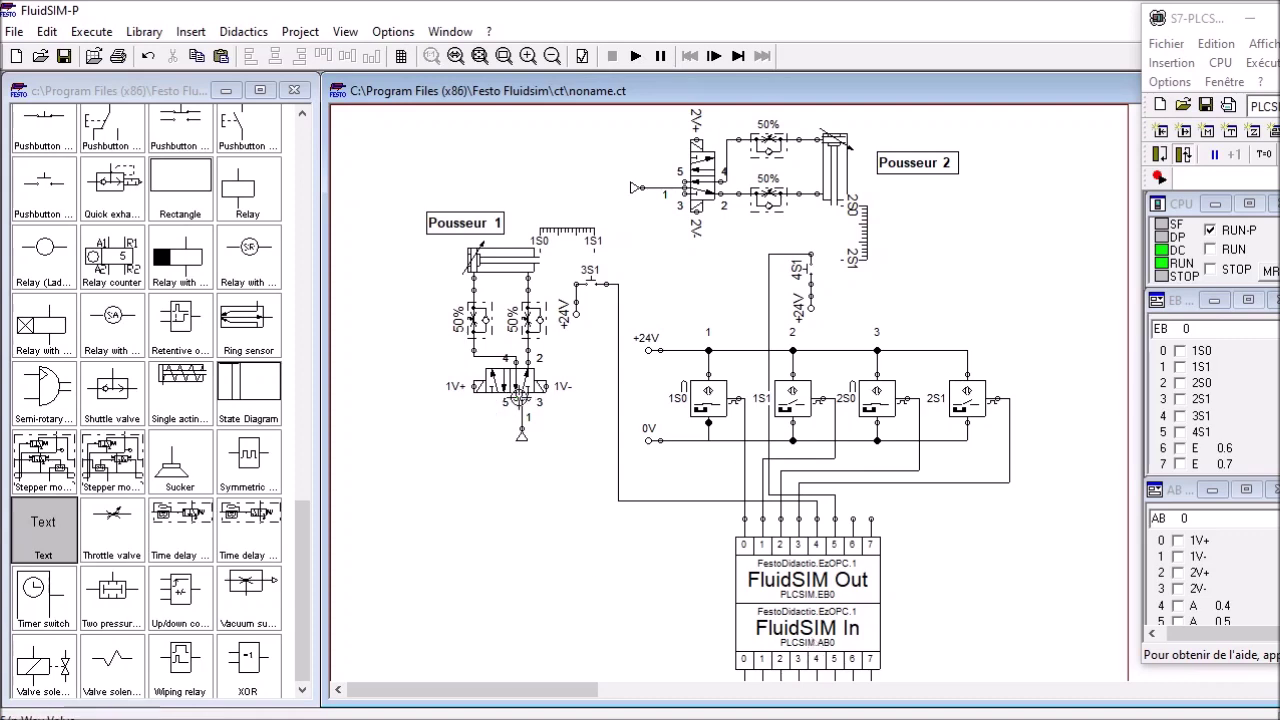
Review the completed circuit down to the valve solenoids and start its simulation
scroll(667, 552, "down", 4)
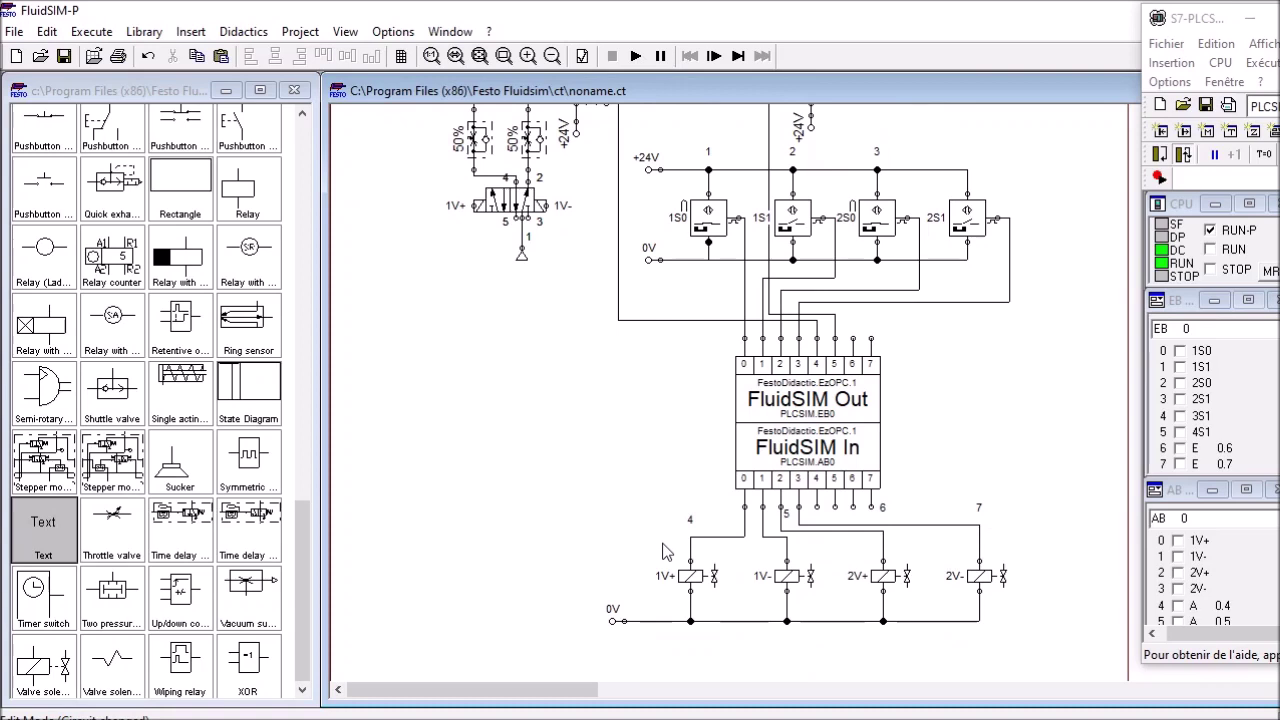
scroll(667, 552, "up", 4)
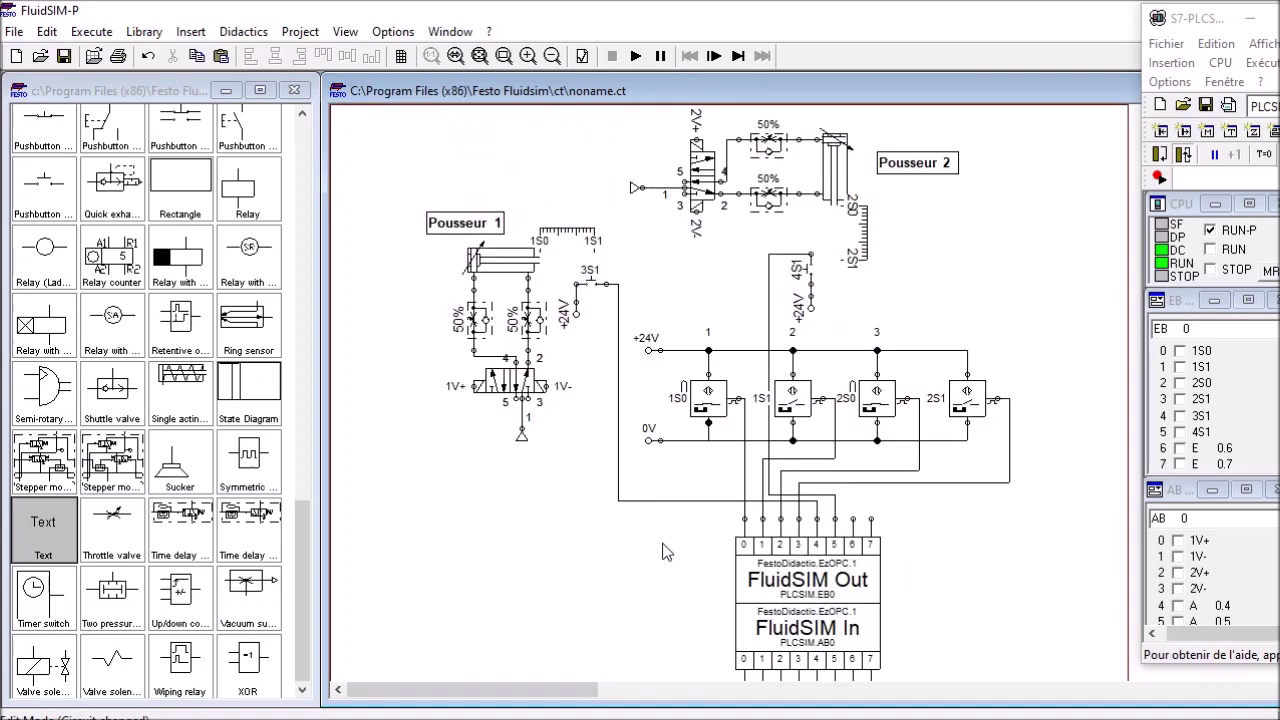
left_click(645, 60)
left_click(604, 403)
left_click(605, 405)
left_click(604, 403)
left_click(604, 403)
left_click(605, 405)
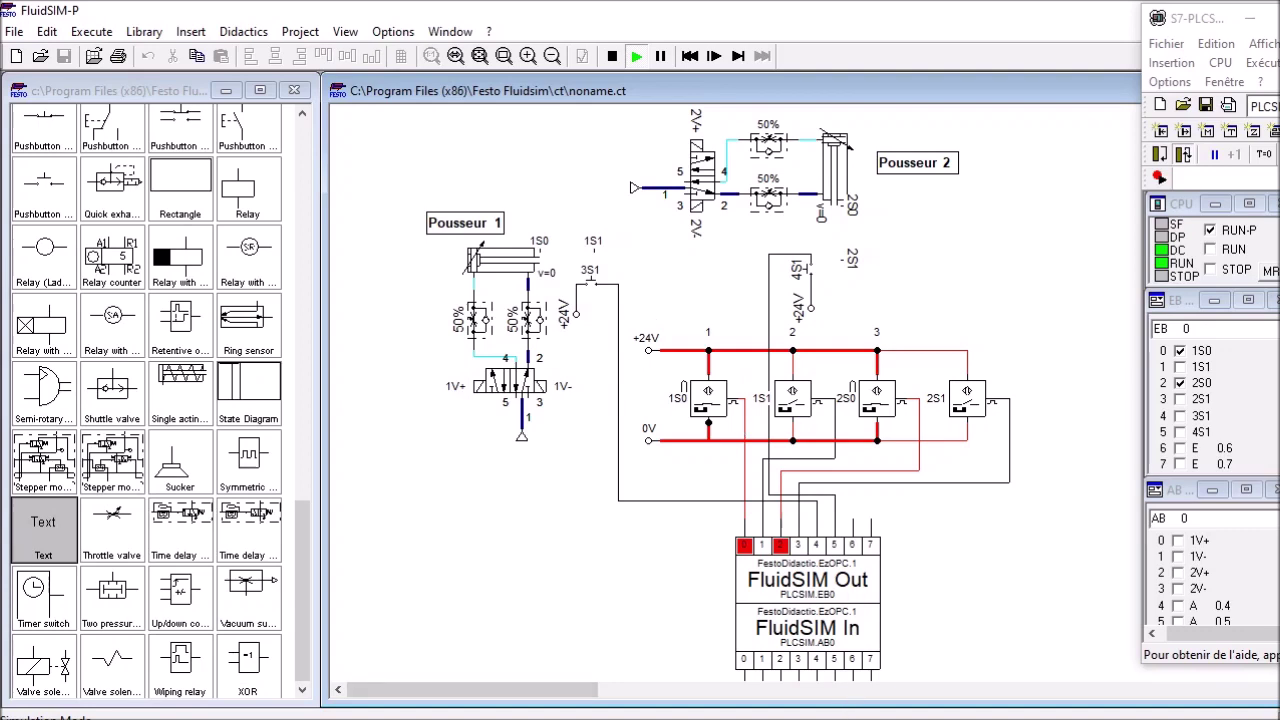
Switch to S7-GRAPH and examine the online FB1 sequence from Step1 through transition T6
key("alt+Tab")
scroll(547, 402, "up", 3)
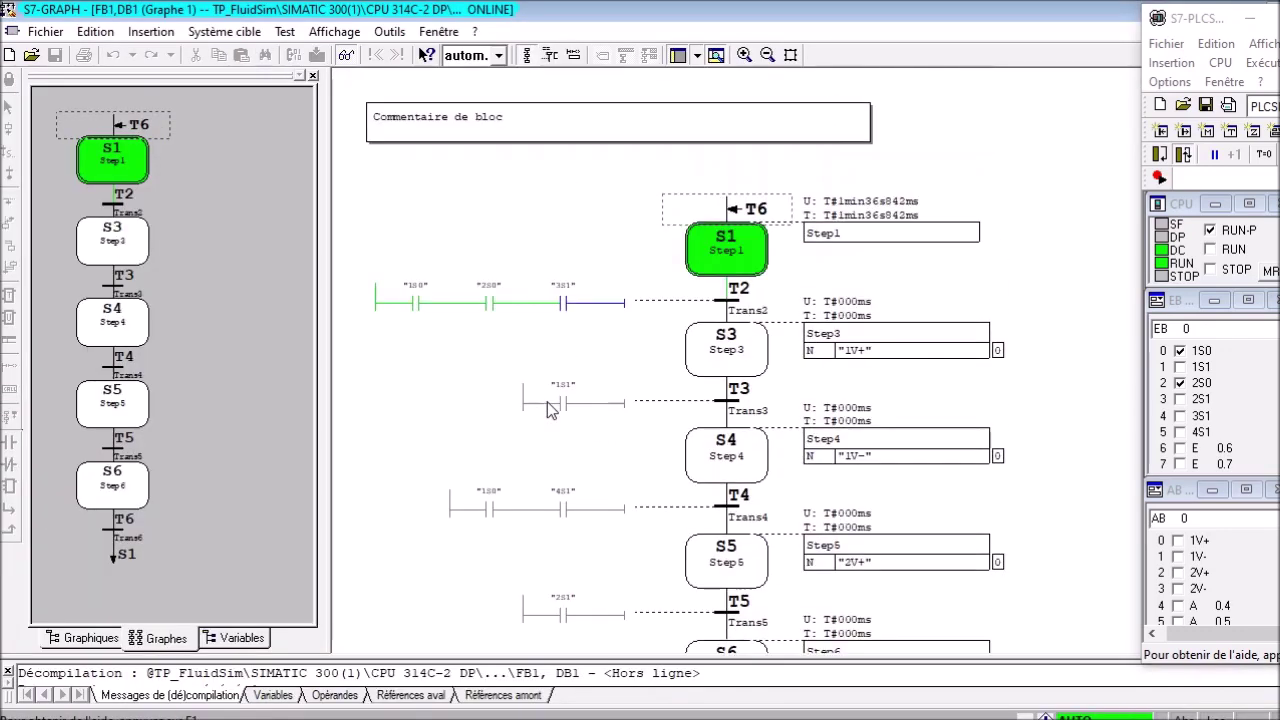
scroll(529, 374, "down", 3)
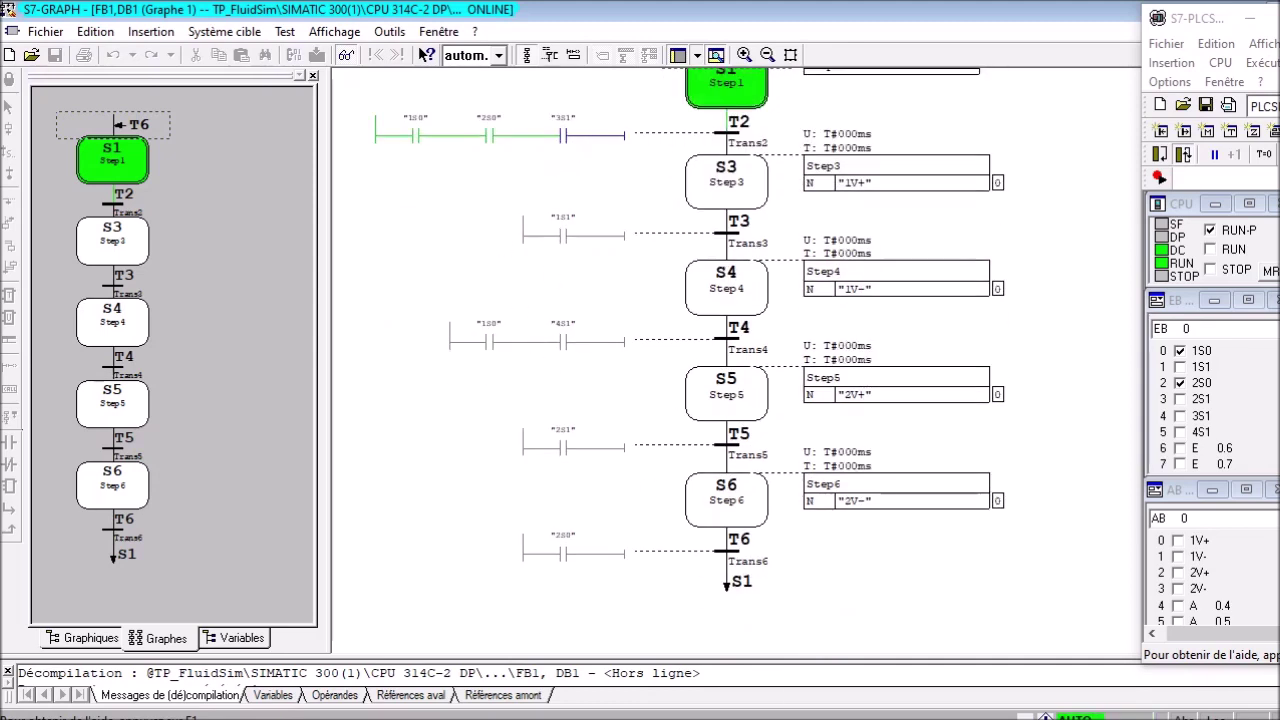
Return to FluidSIM-P and actuate pushbuttons 3S1 and 4S1 alternately to run both cylinders through several cycles
mouse_move(938, 716)
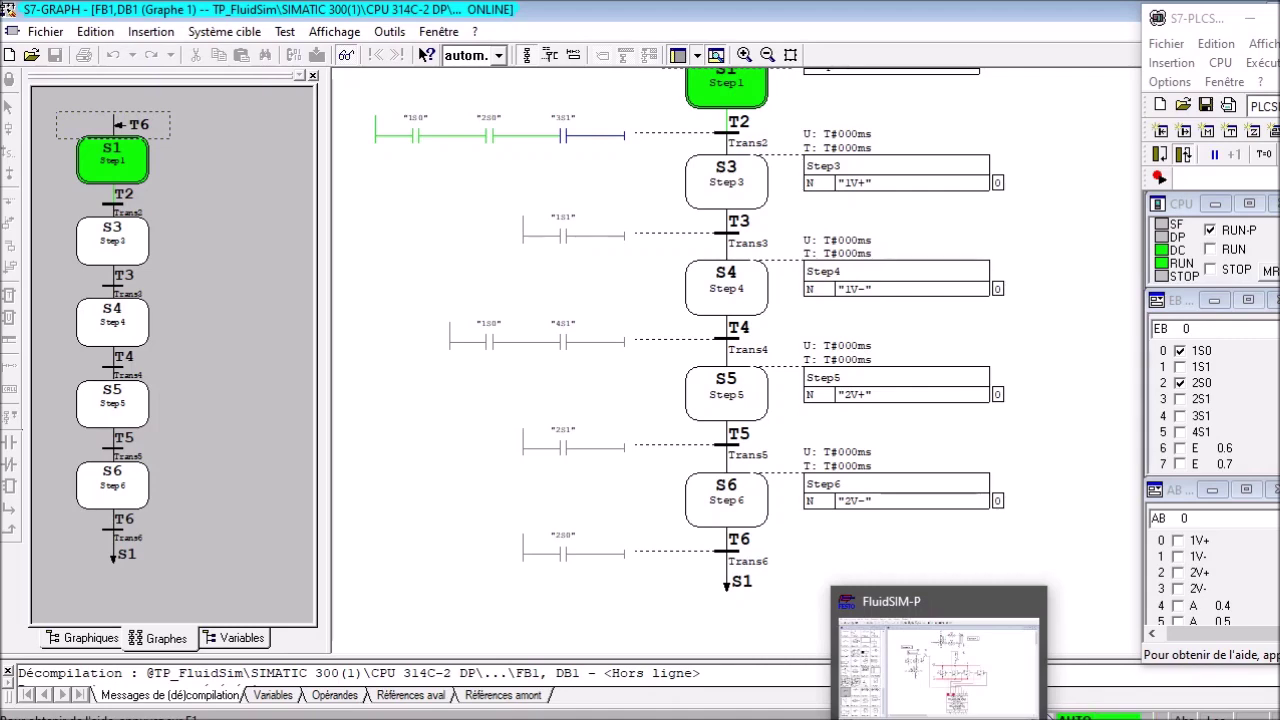
left_click(938, 665)
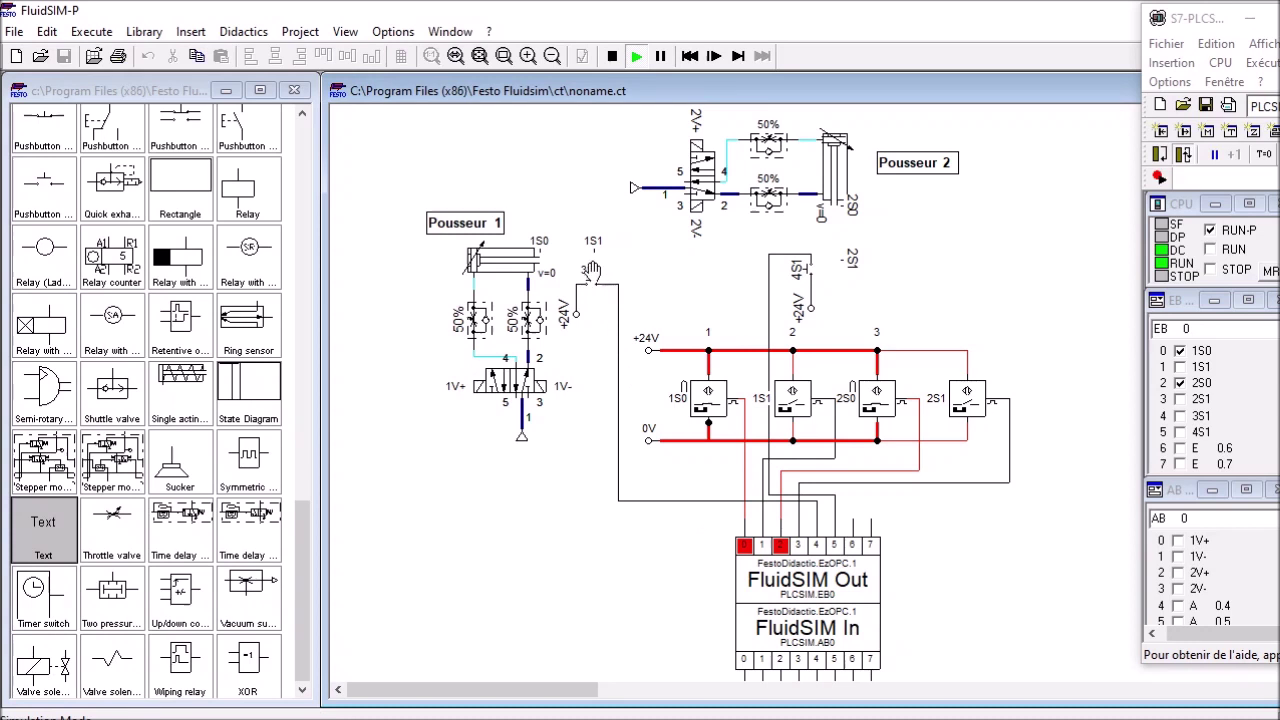
left_click(603, 271)
left_click(817, 265)
left_click(606, 274)
left_click(812, 271)
left_click(598, 275)
left_click(817, 262)
left_click(594, 282)
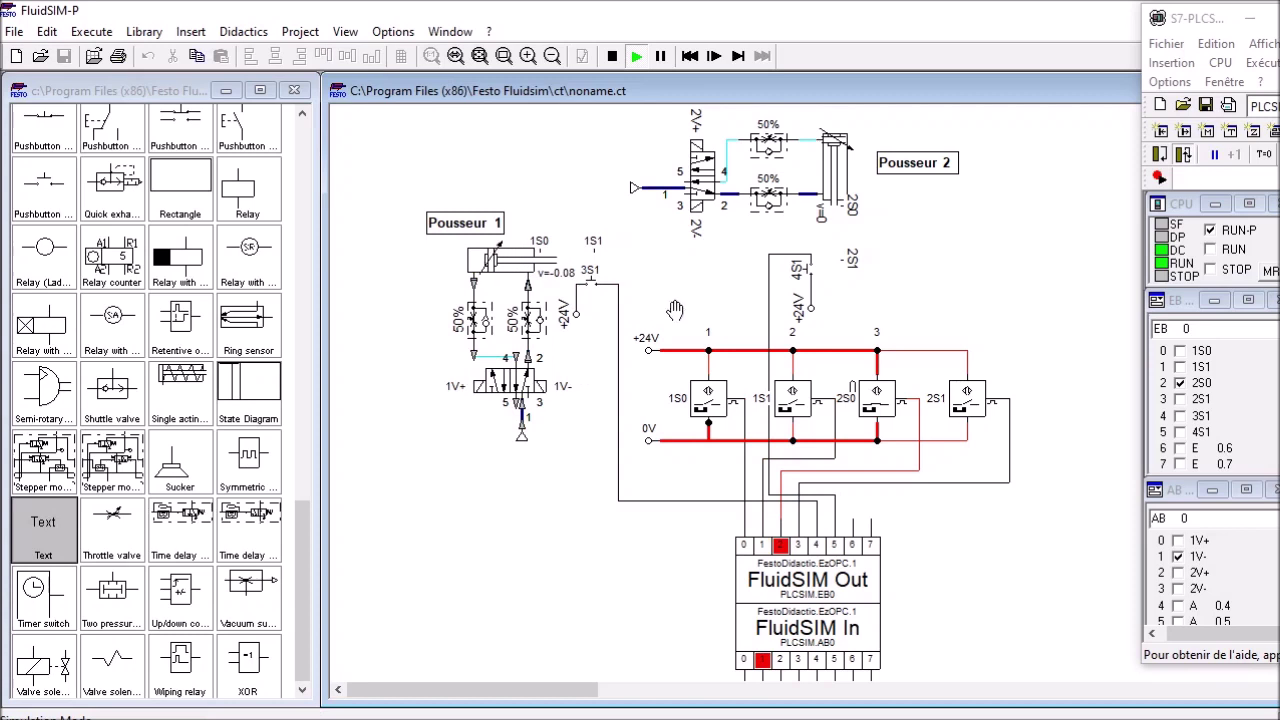
left_click(813, 270)
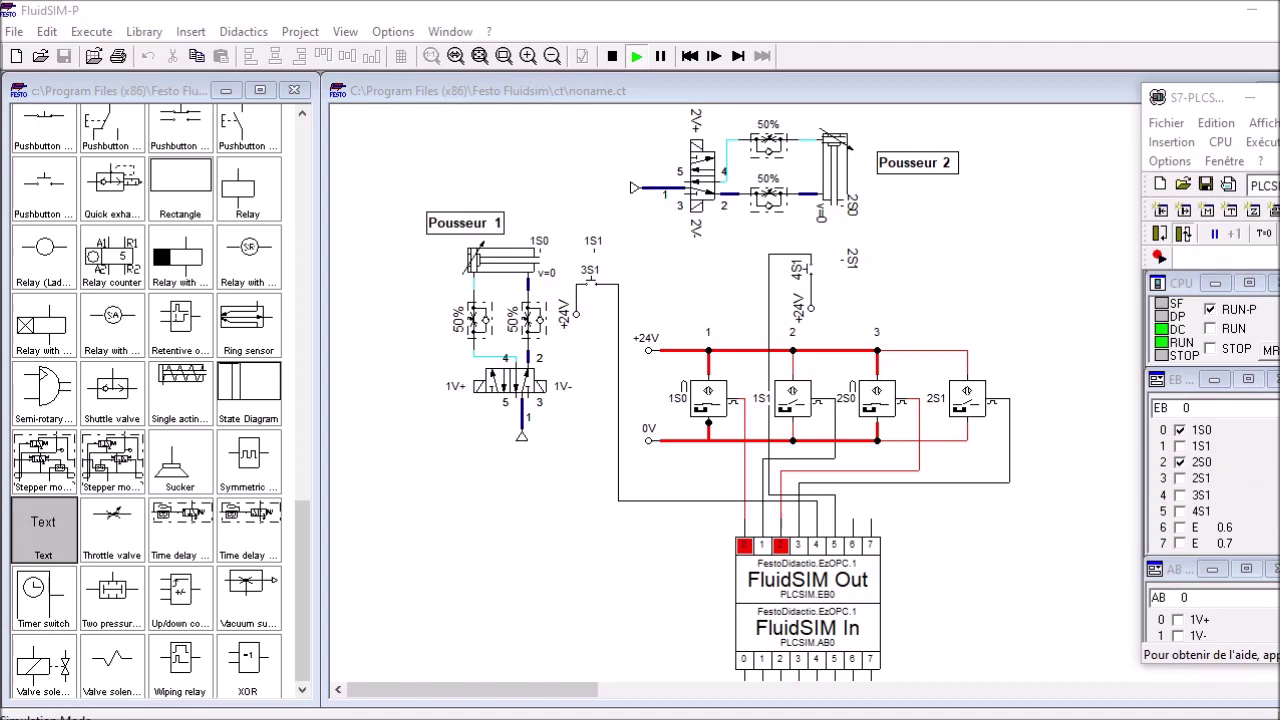
mouse_move(977, 714)
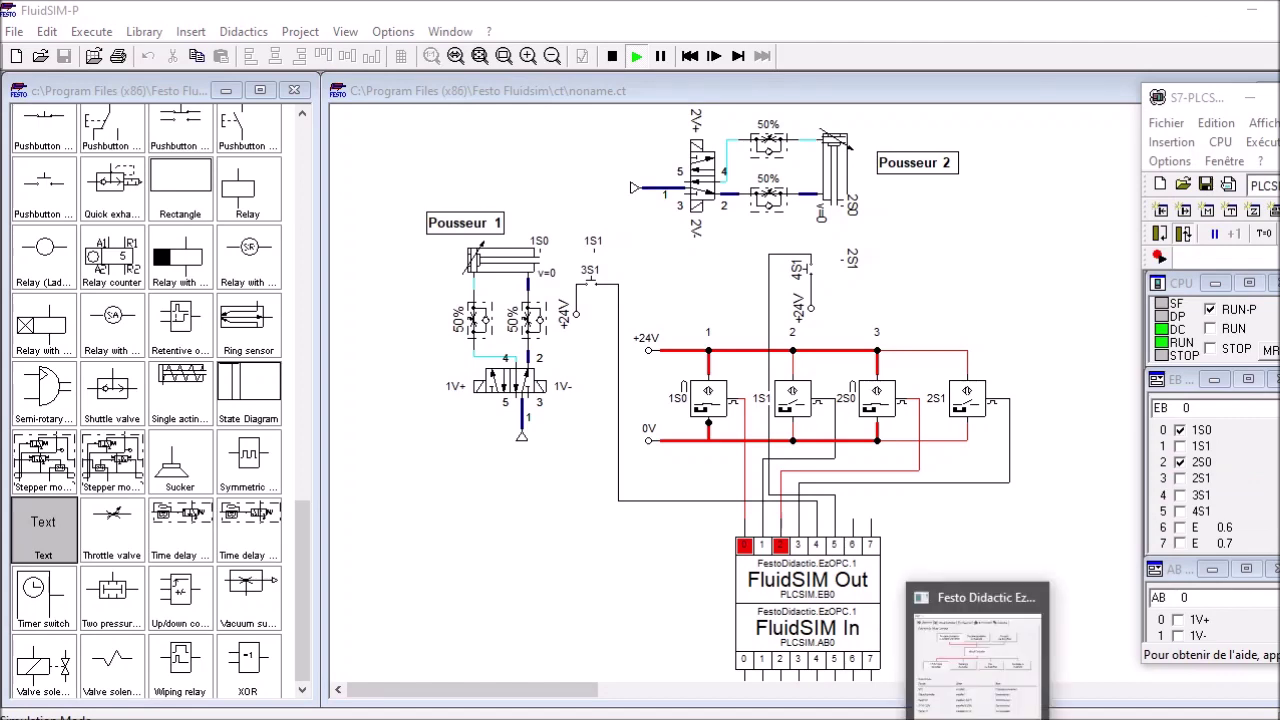